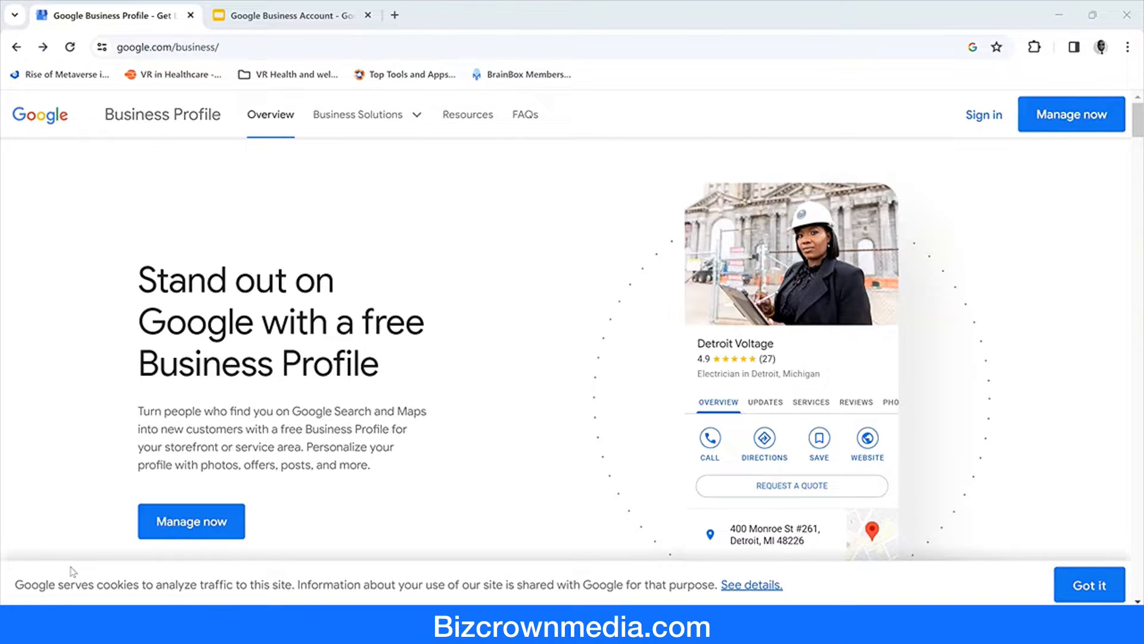
Review the slide listing what is needed to create a Google Business account, and return to the Business Profile page.
{"action": "left_click", "coordinate": [295, 15]}
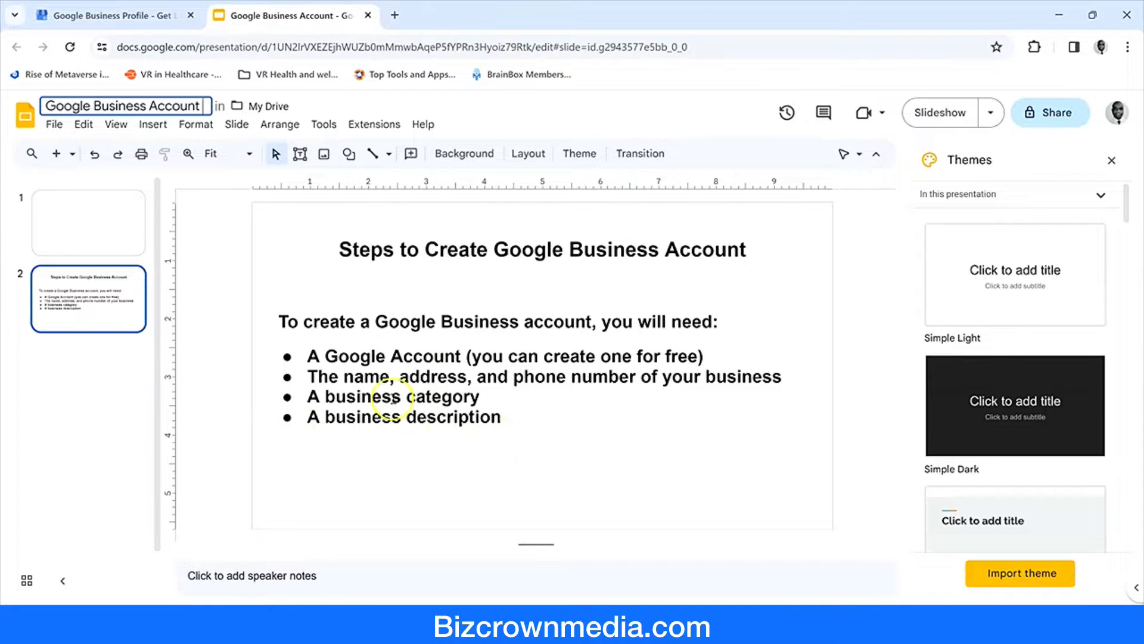
{"action": "left_click", "coordinate": [105, 19]}
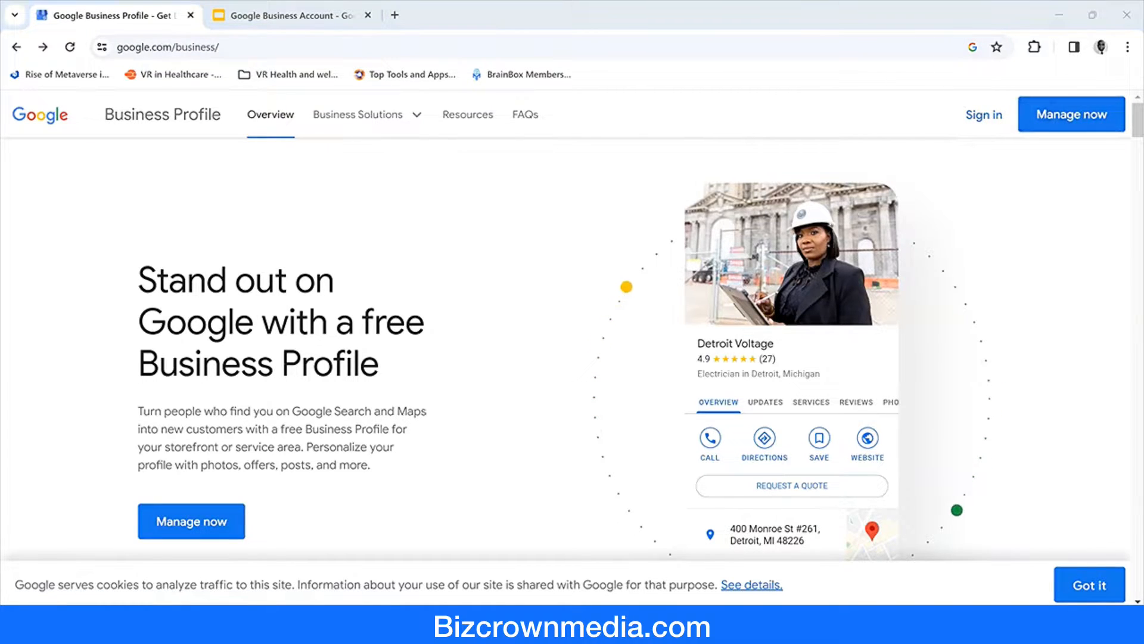
Show the account type choices for creating a Google account in the separate sign-in window, and move that window away.
{"action": "left_click_drag", "start_coordinate": [1143, 128], "coordinate": [506, 134]}
{"action": "left_click", "coordinate": [743, 141]}
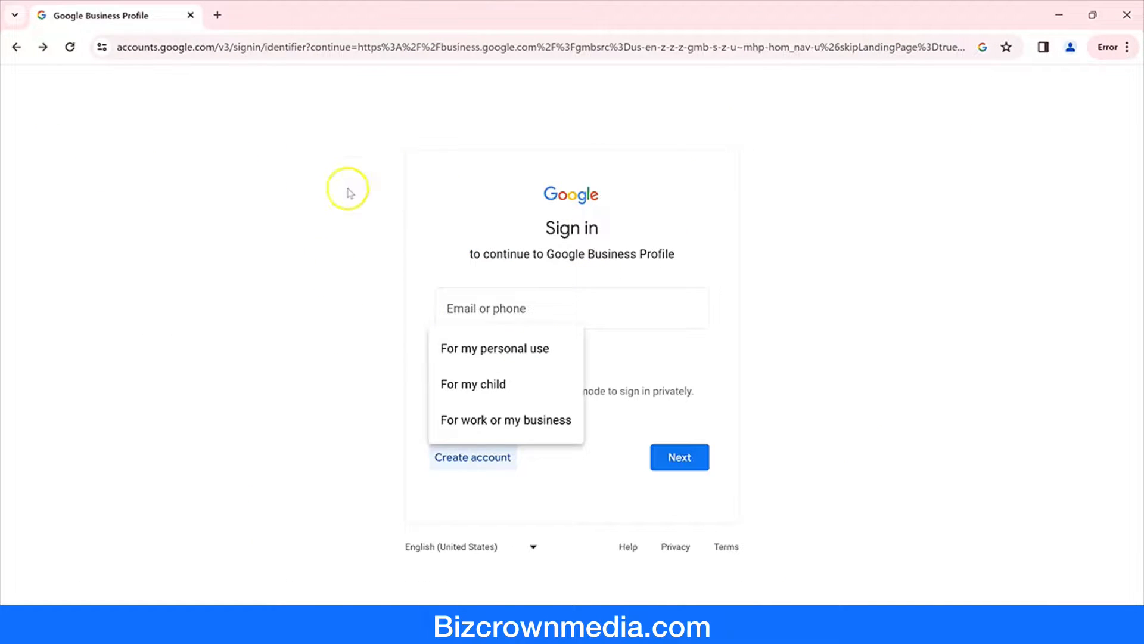
{"action": "left_click", "coordinate": [350, 230]}
{"action": "left_click", "coordinate": [471, 310]}
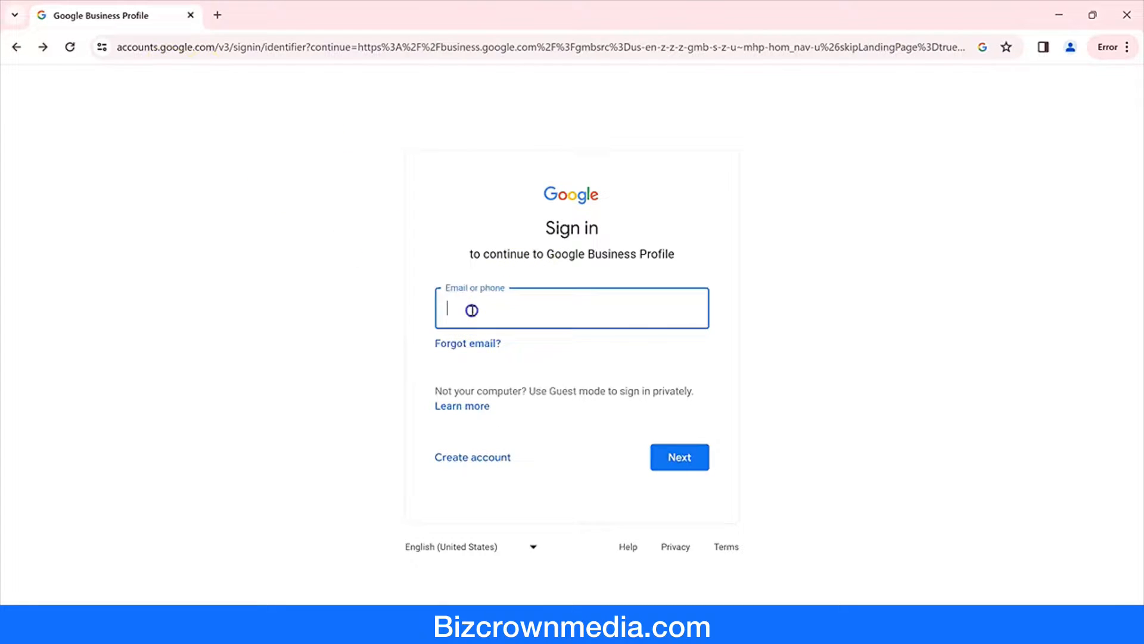
{"action": "left_click", "coordinate": [473, 459]}
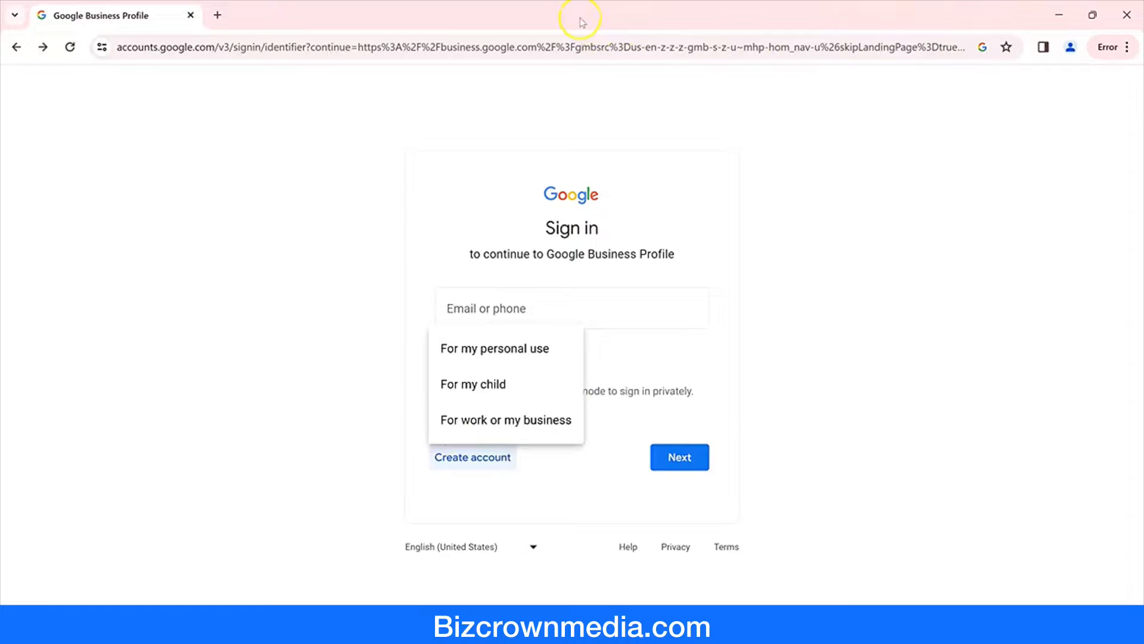
{"action": "left_click_drag", "start_coordinate": [584, 24], "coordinate": [563, 51]}
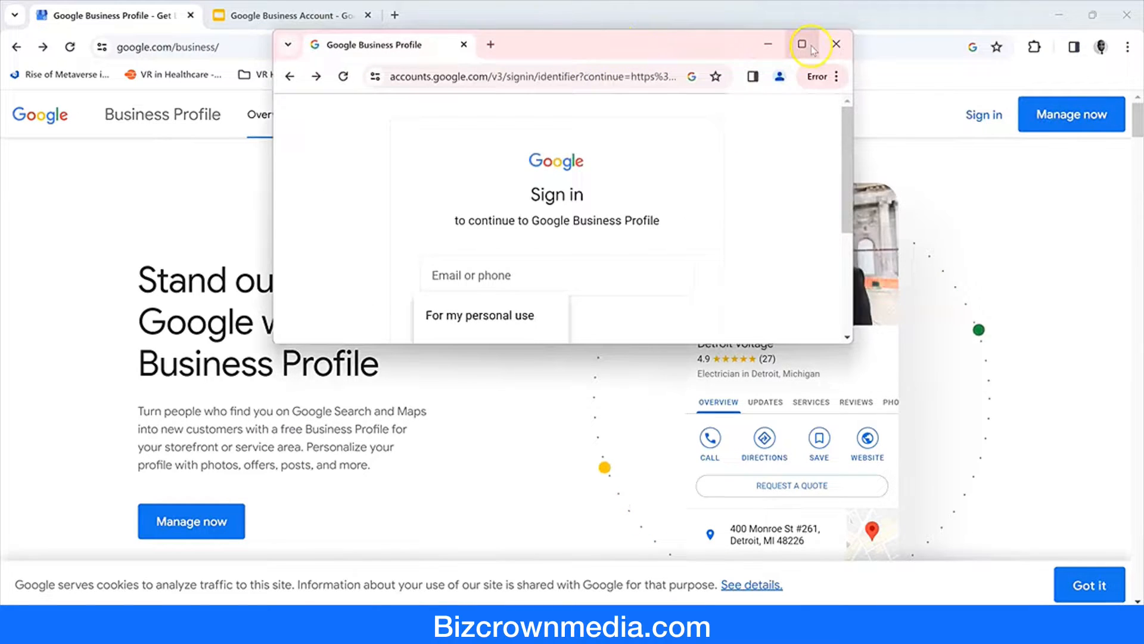
{"action": "left_click_drag", "start_coordinate": [596, 44], "coordinate": [1143, 53]}
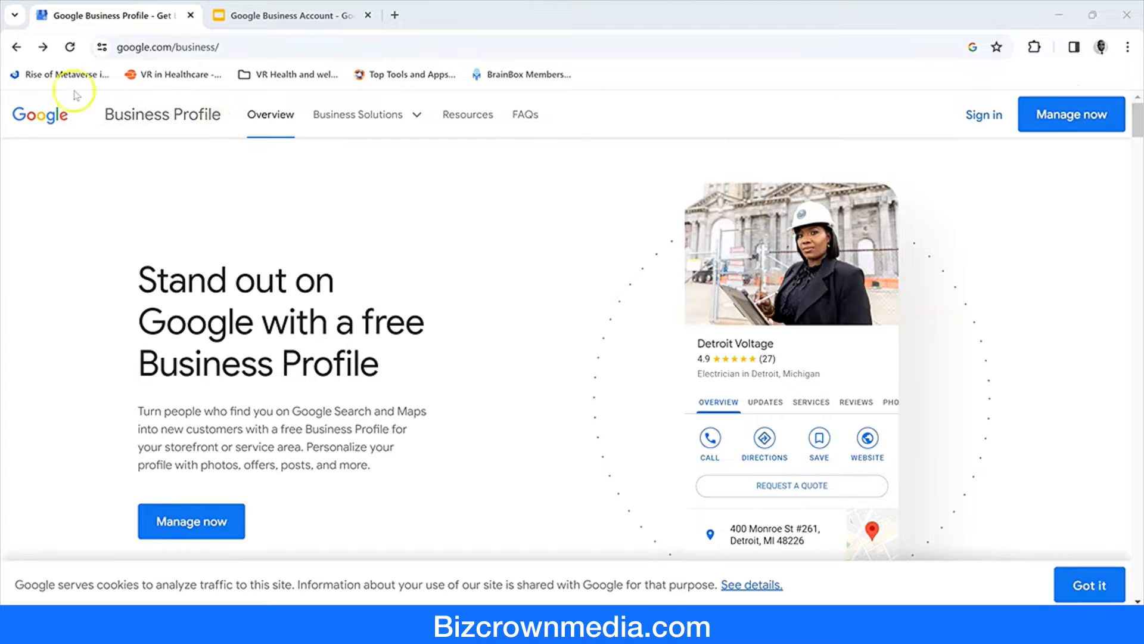
Reopen the Google Business Profile site from the search results and start managing a business profile.
{"action": "mouse_move", "coordinate": [402, 130]}
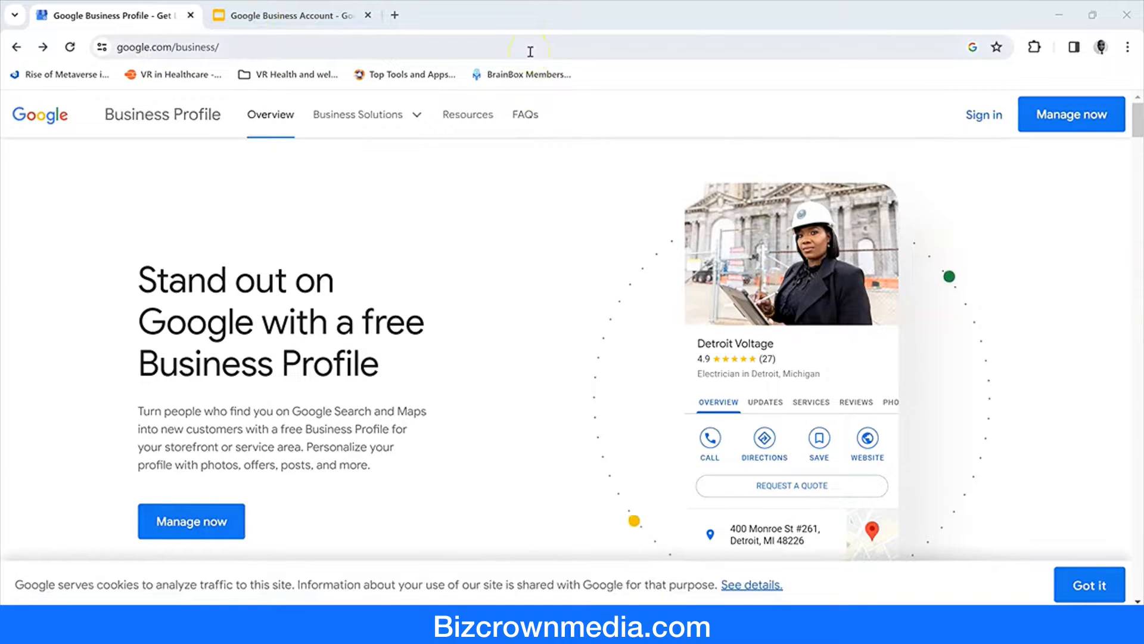
{"action": "left_click", "coordinate": [16, 49]}
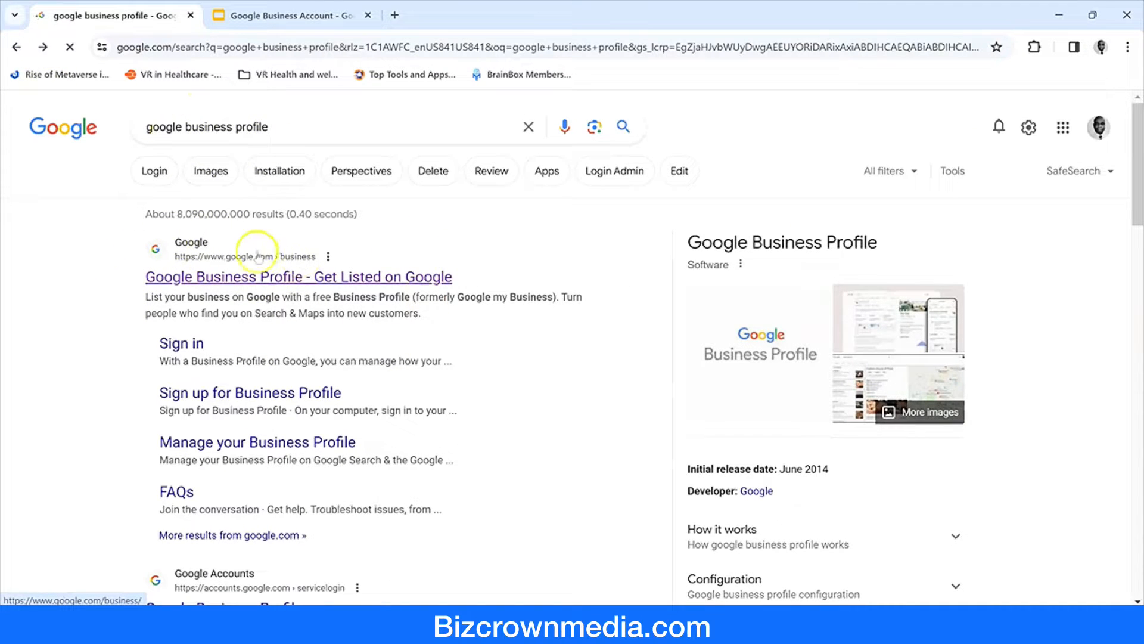
{"action": "left_click", "coordinate": [242, 282]}
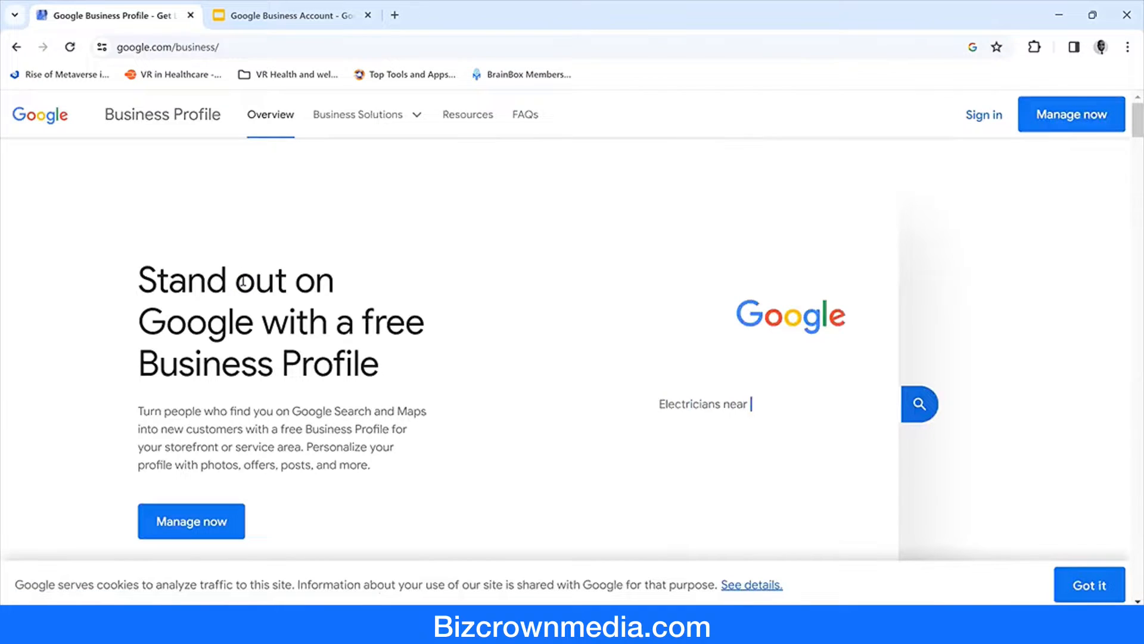
{"action": "scroll", "coordinate": [446, 250], "scroll_direction": "down", "scroll_amount": 3}
{"action": "scroll", "coordinate": [446, 250], "scroll_direction": "up", "scroll_amount": 3}
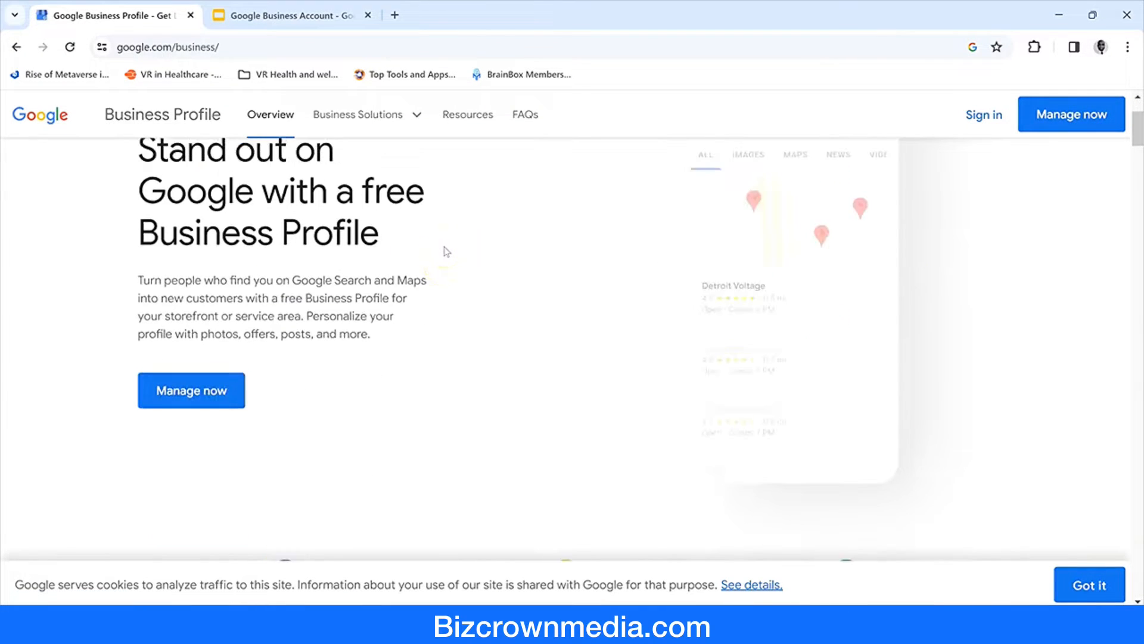
{"action": "left_click", "coordinate": [1069, 119]}
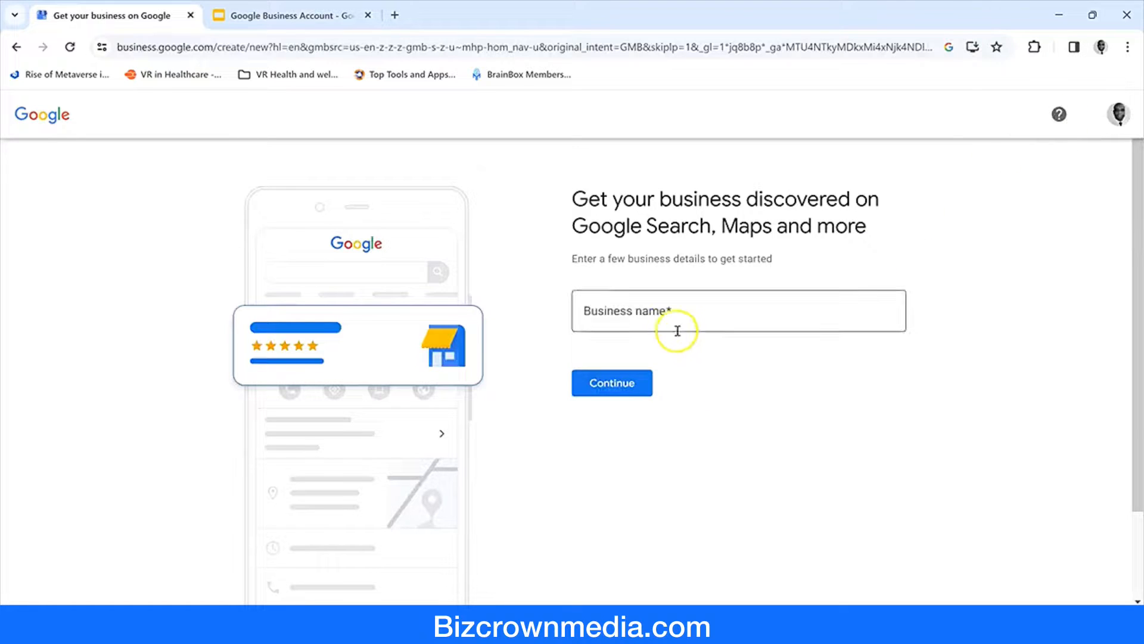
Try the existing BizCrown Media listing as the business, and go back to the business name form.
{"action": "left_click", "coordinate": [669, 314]}
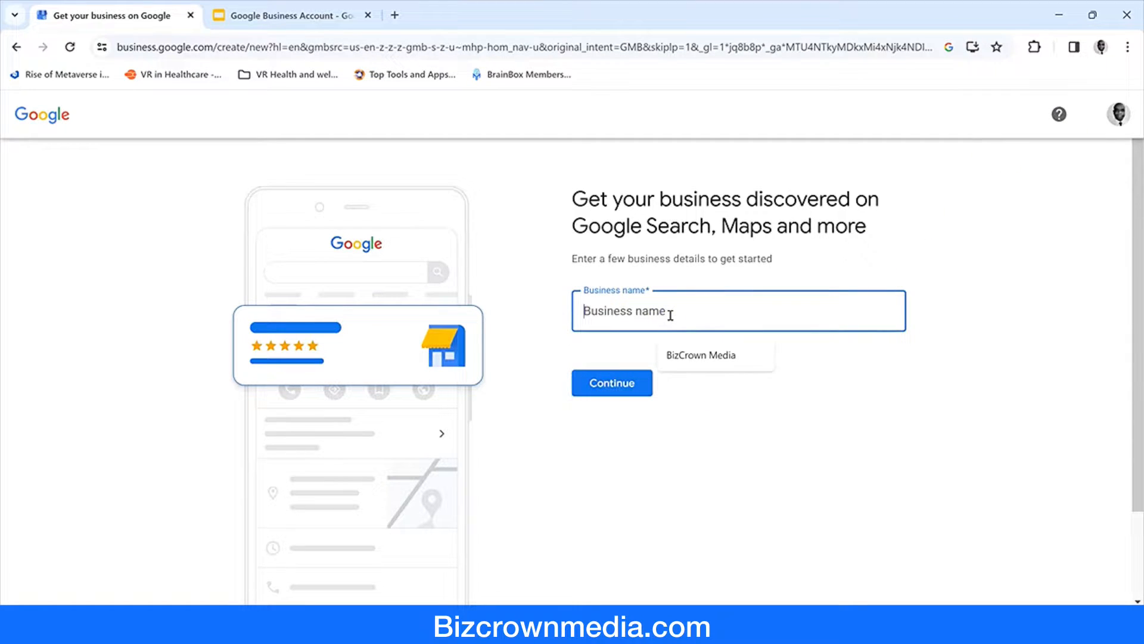
{"action": "left_click", "coordinate": [676, 361]}
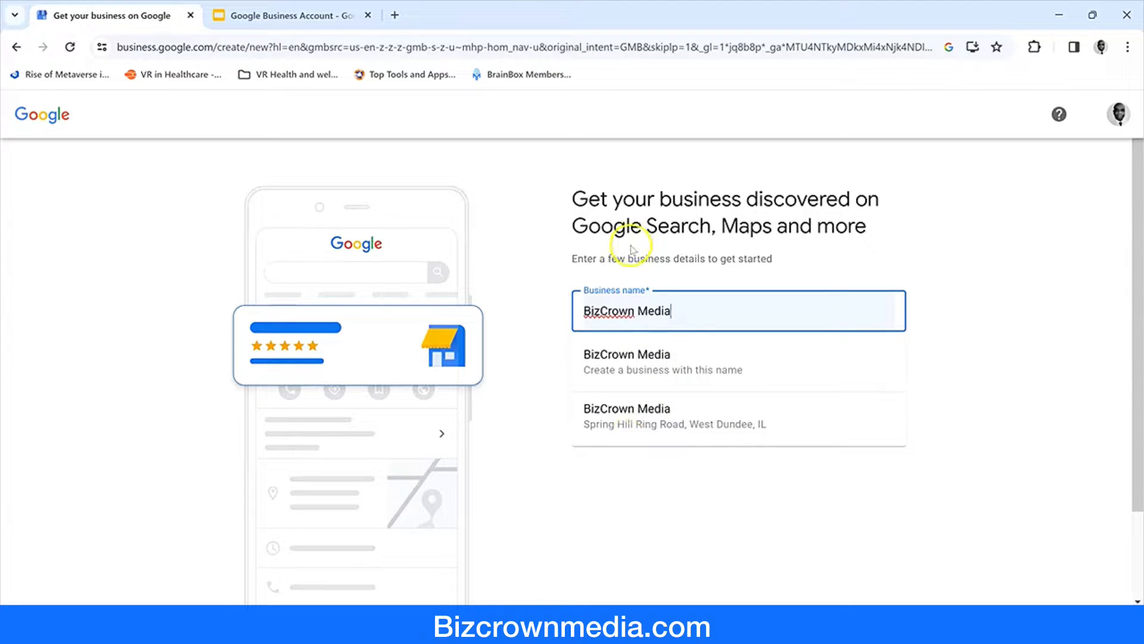
{"action": "left_click", "coordinate": [522, 243]}
{"action": "left_click", "coordinate": [695, 310]}
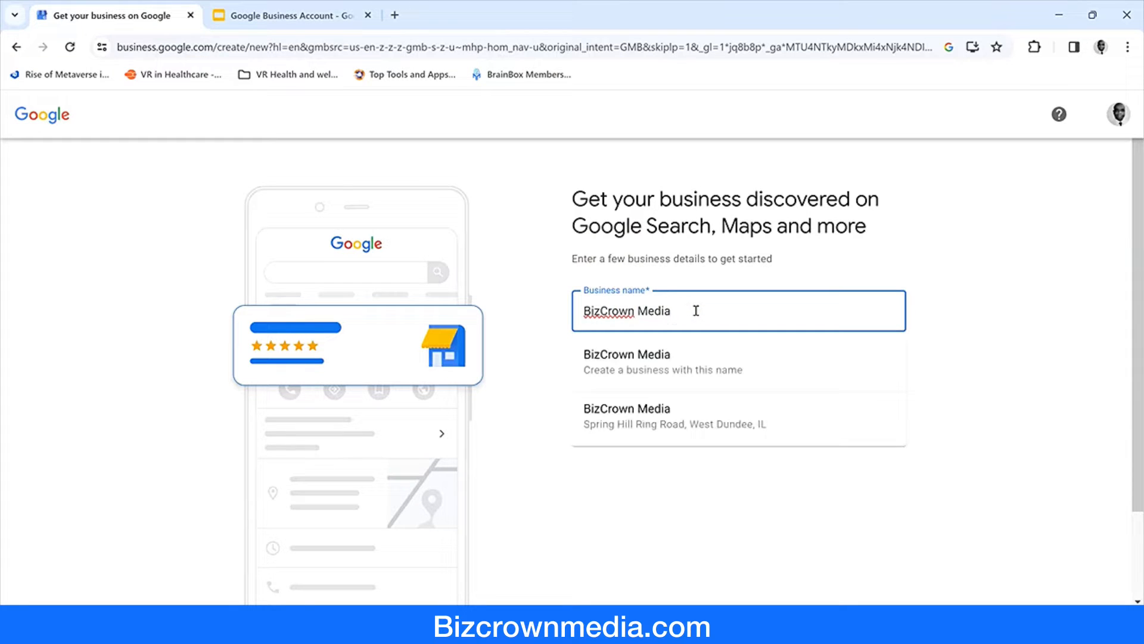
{"action": "left_click", "coordinate": [672, 419]}
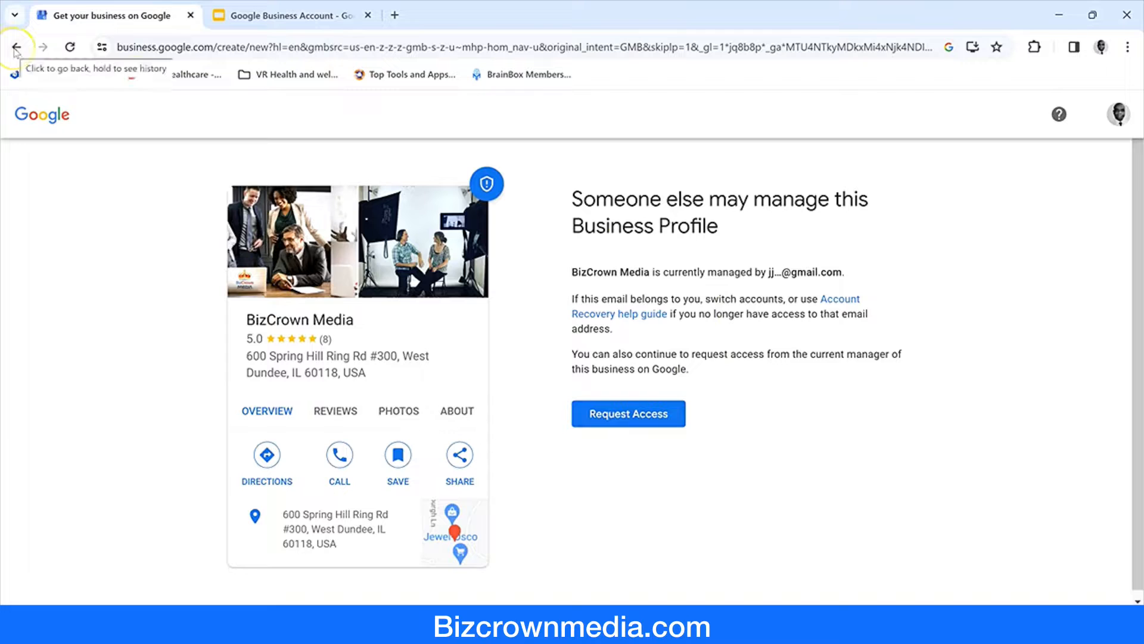
{"action": "left_click", "coordinate": [16, 49]}
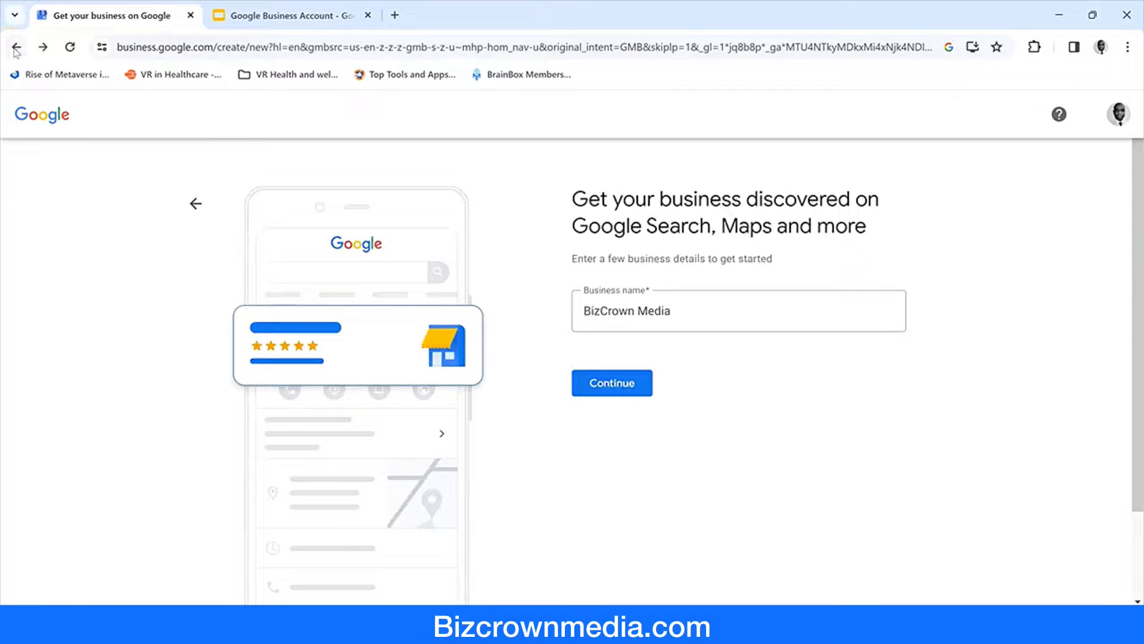
Replace the business name with Gramleap and continue to the business type selection.
{"action": "left_click", "coordinate": [694, 316]}
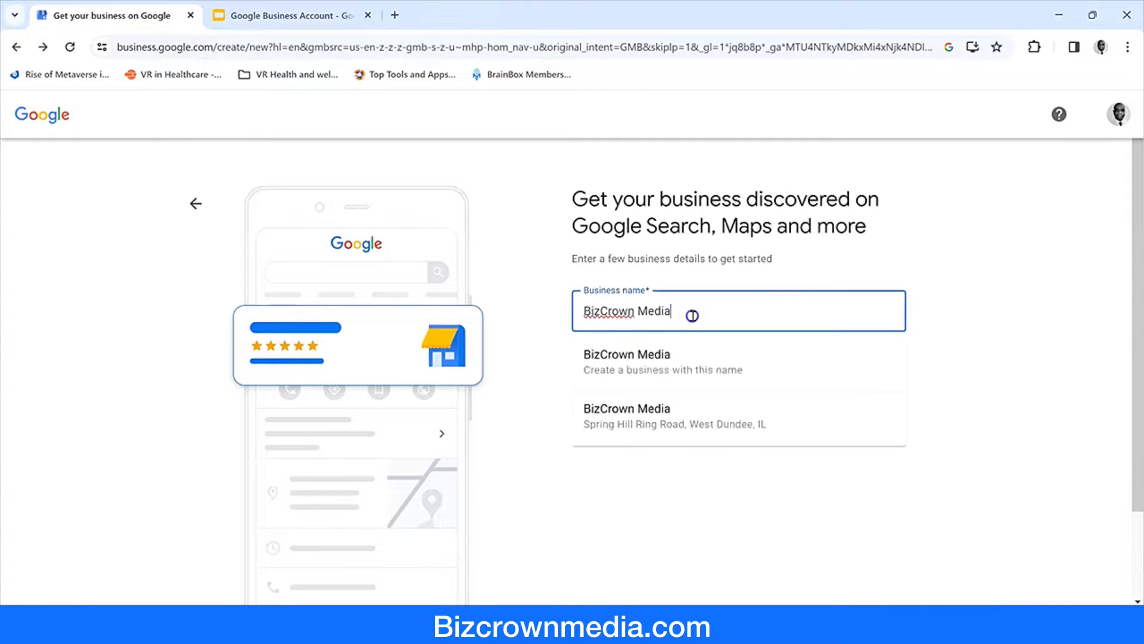
{"action": "key", "text": "ctrl+a"}
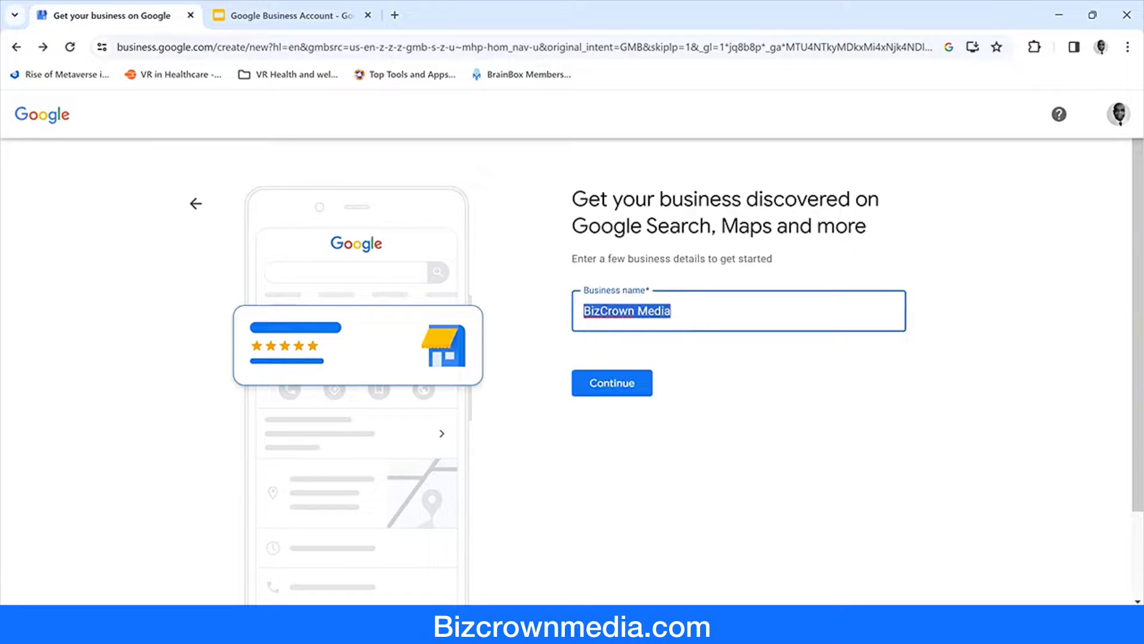
{"action": "type", "text": "Graml"}
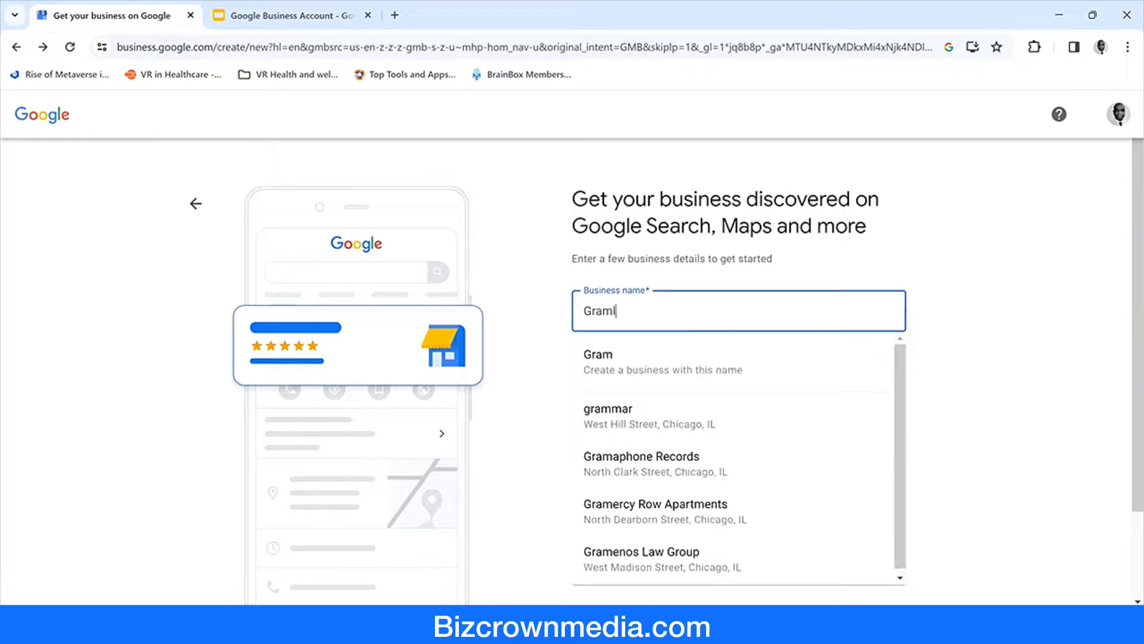
{"action": "type", "text": "eap"}
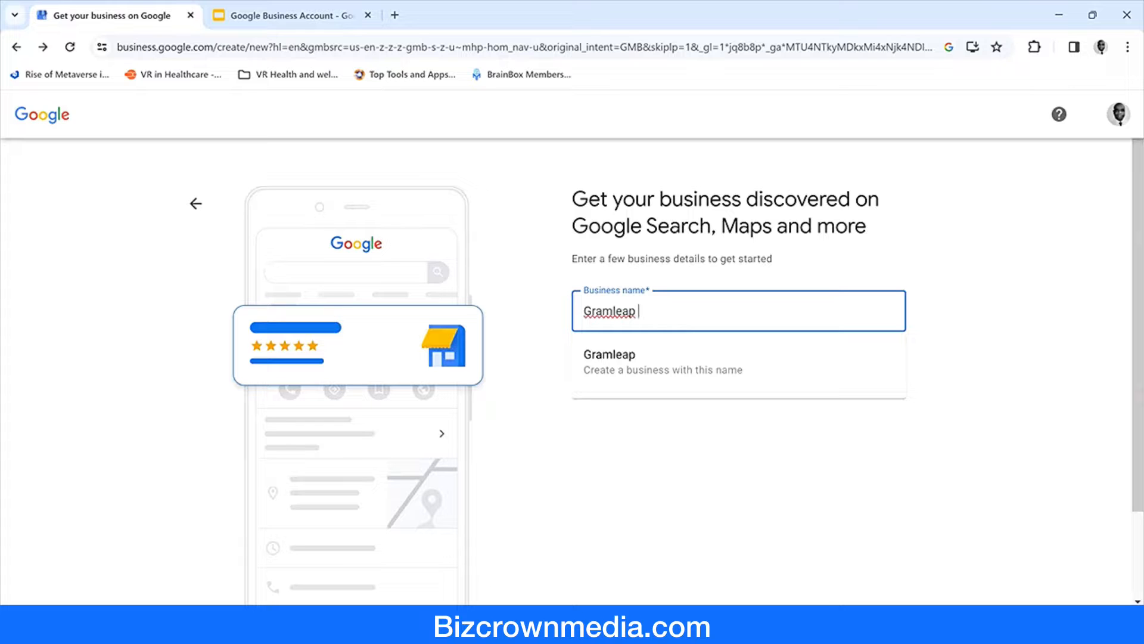
{"action": "left_click", "coordinate": [635, 382]}
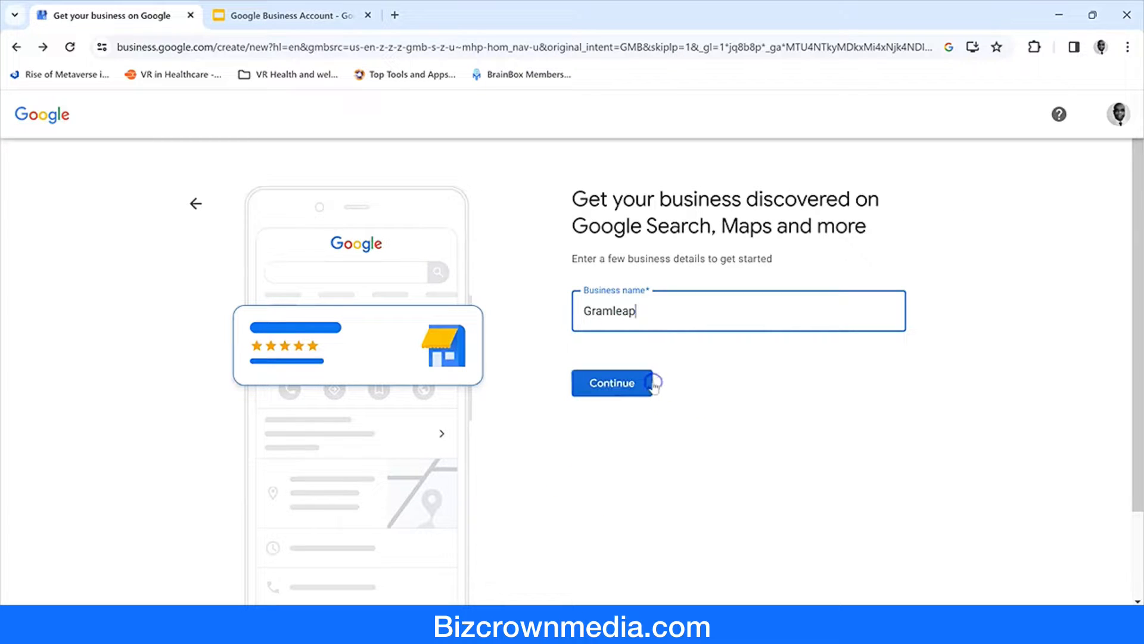
{"action": "left_click", "coordinate": [624, 386]}
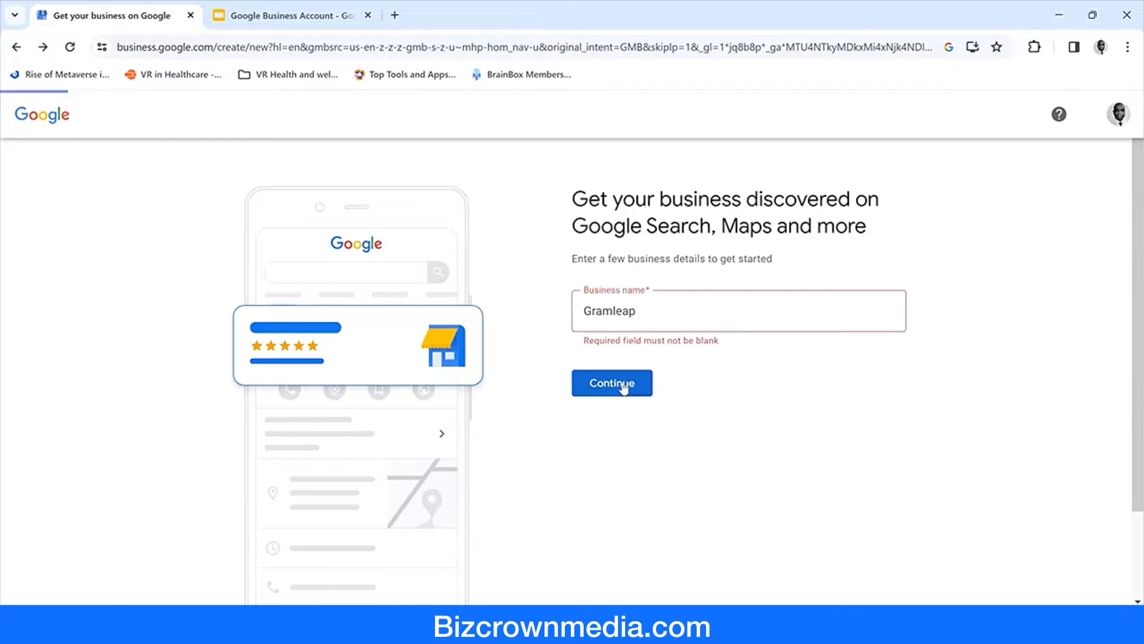
{"action": "left_click", "coordinate": [626, 396]}
{"action": "left_click", "coordinate": [624, 394]}
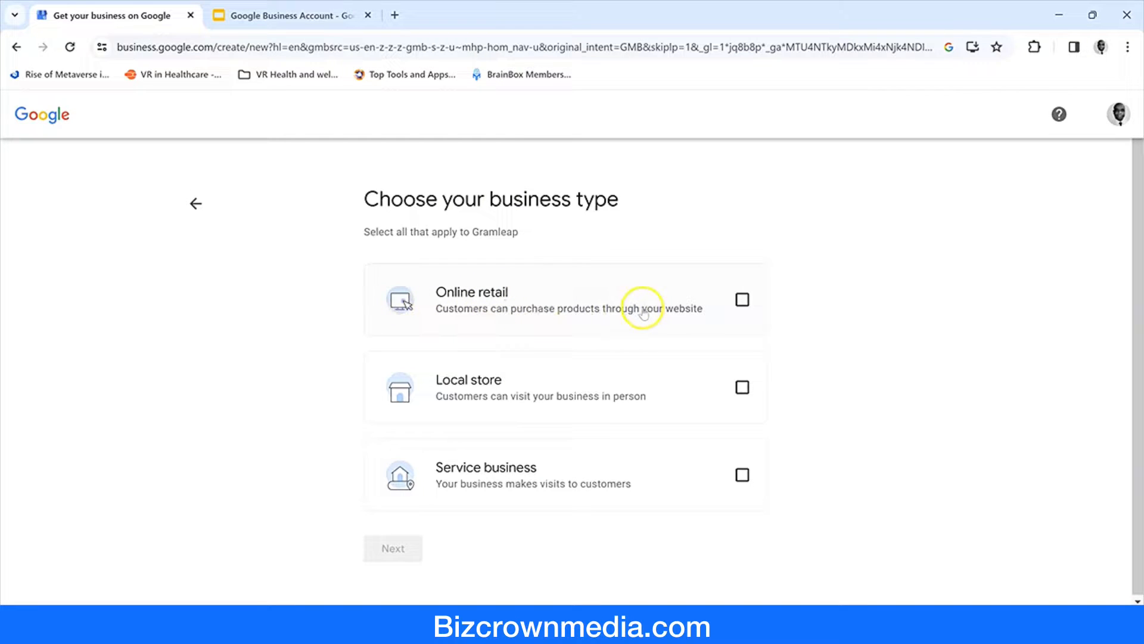
Try the Online retail and Local store business types in turn, clearing each one again.
{"action": "left_click", "coordinate": [740, 300]}
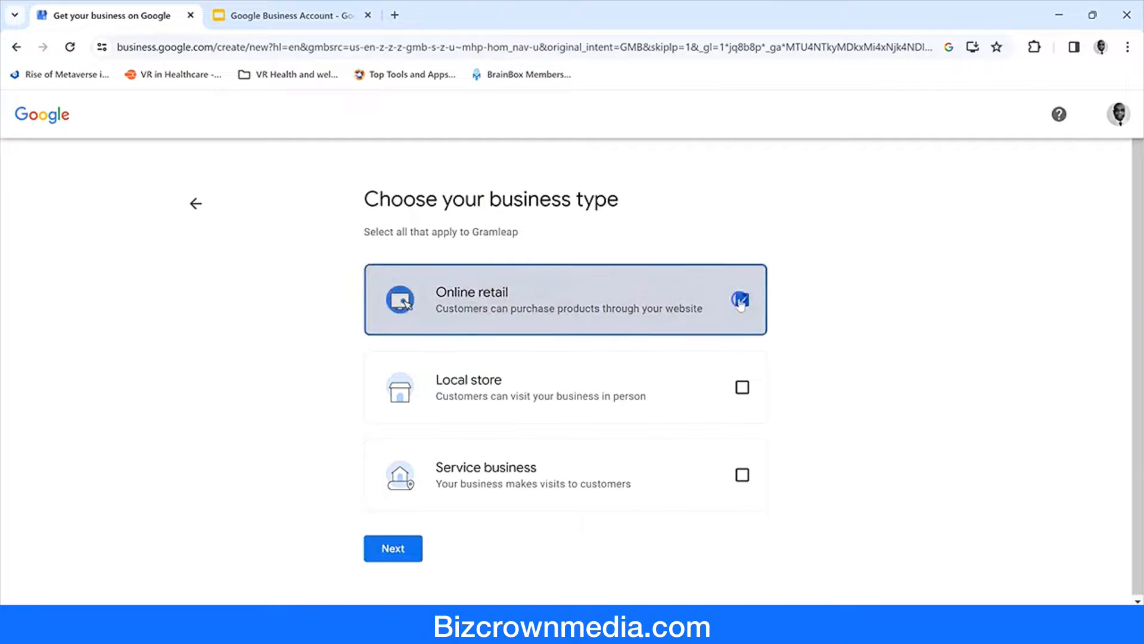
{"action": "left_click", "coordinate": [741, 301]}
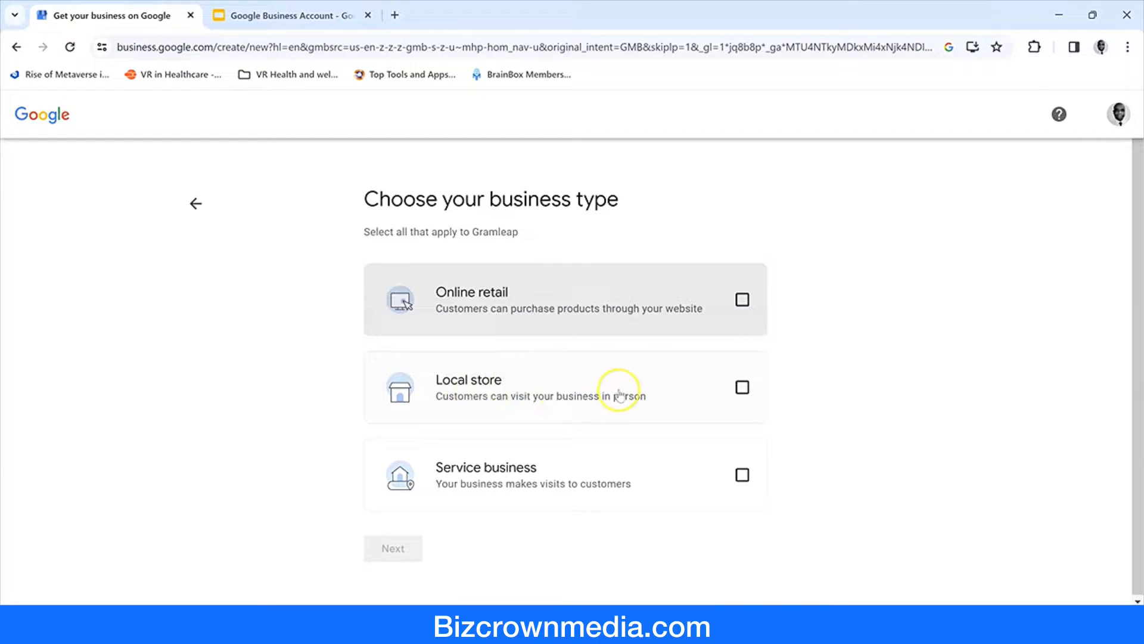
{"action": "left_click", "coordinate": [742, 386]}
{"action": "left_click", "coordinate": [740, 388]}
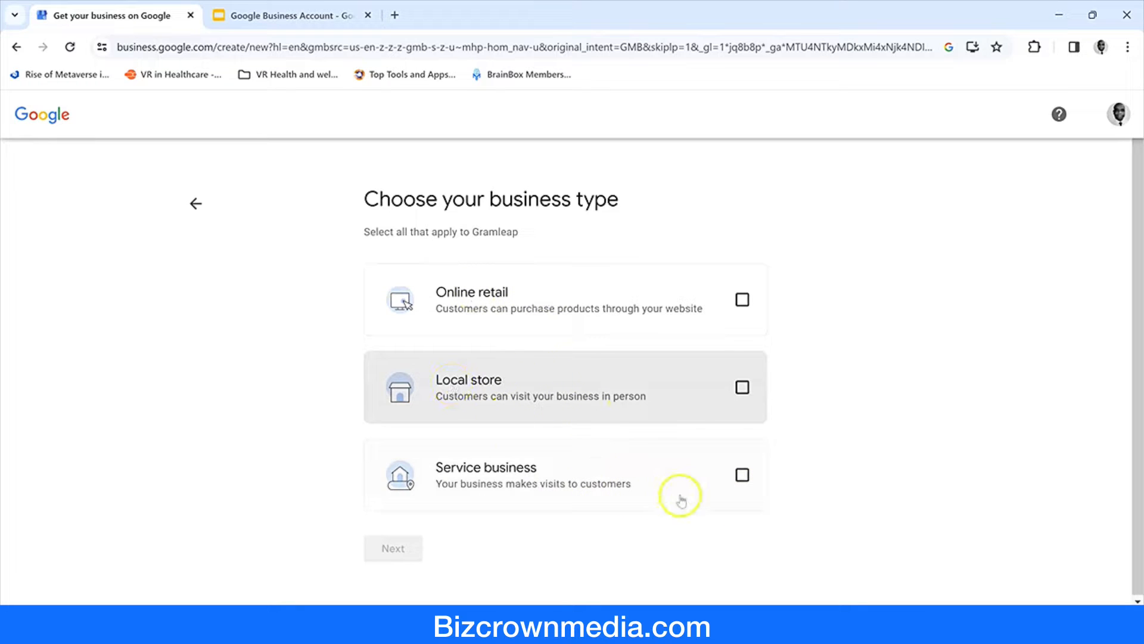
Choose Service business as the business type and proceed to the business category.
{"action": "left_click", "coordinate": [735, 478]}
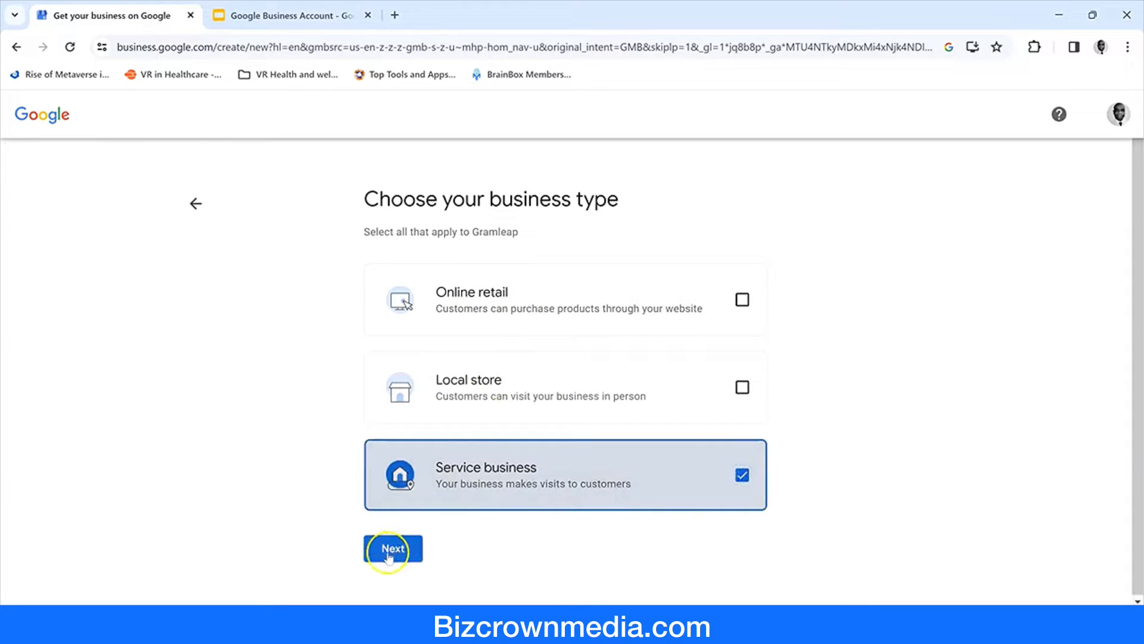
{"action": "left_click", "coordinate": [388, 551]}
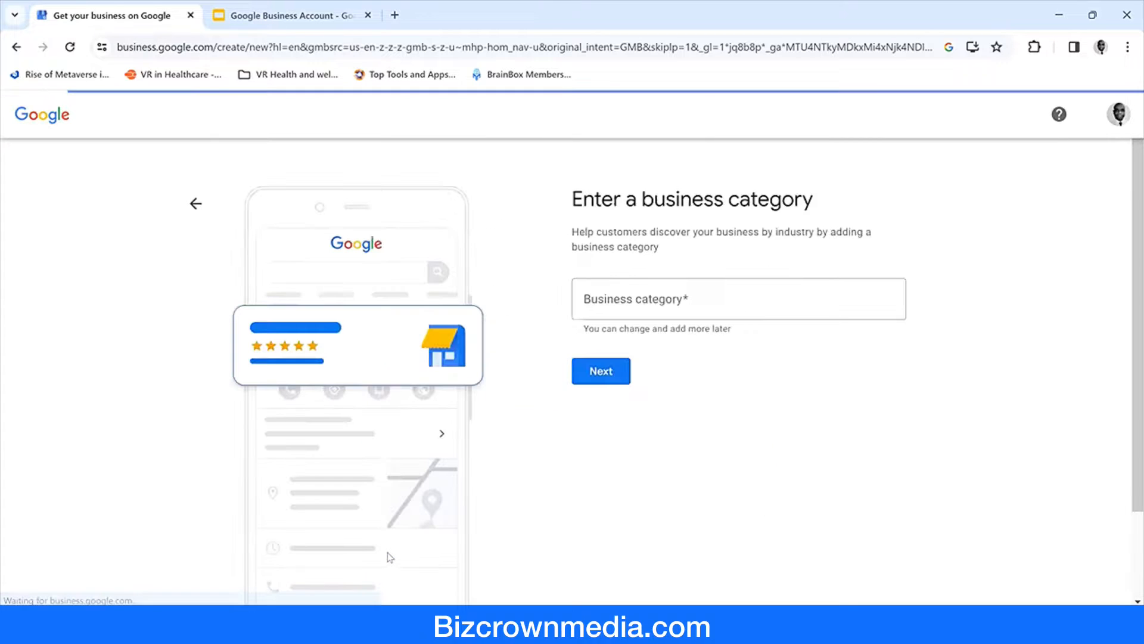
Check the account requirements in the Google Slides presentation, and return to the business category form.
{"action": "left_click", "coordinate": [631, 299]}
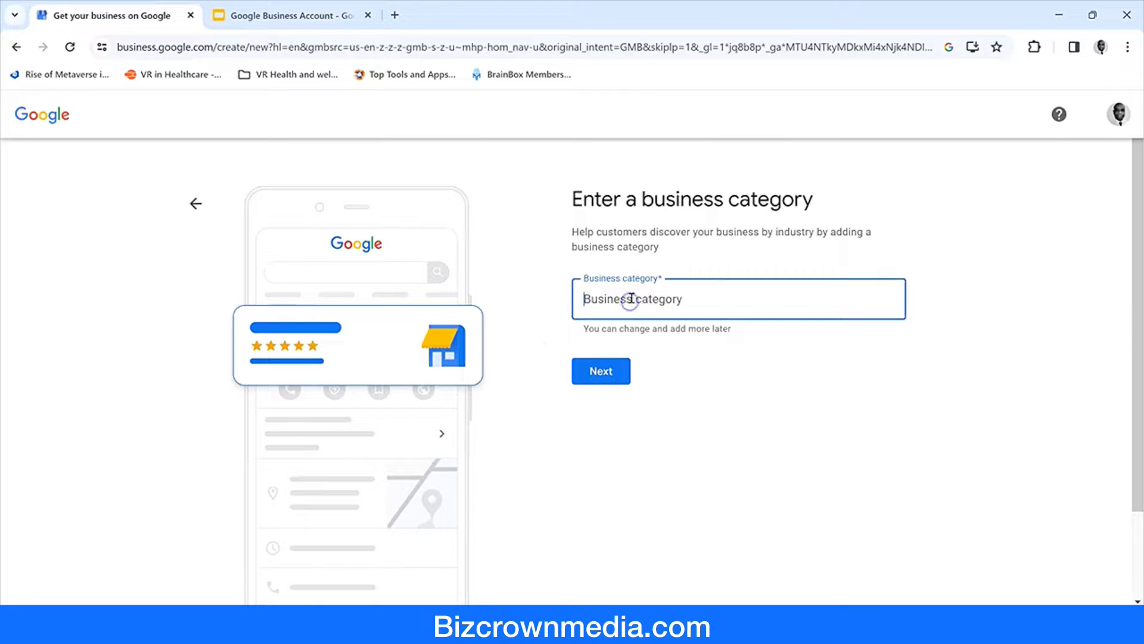
{"action": "left_click", "coordinate": [304, 12]}
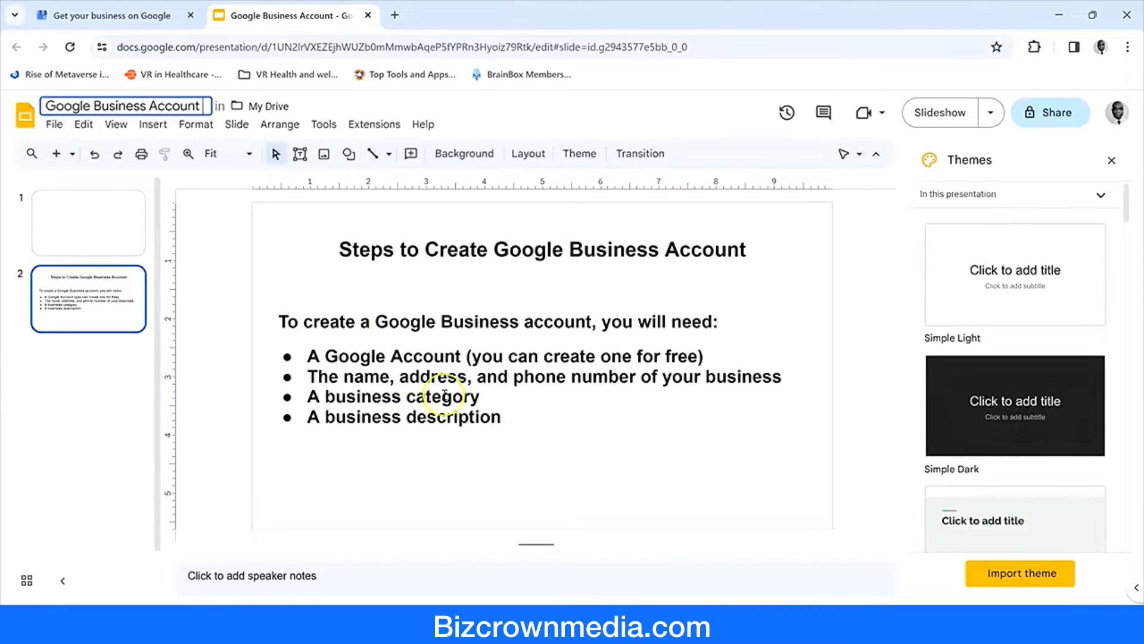
{"action": "left_click", "coordinate": [66, 12]}
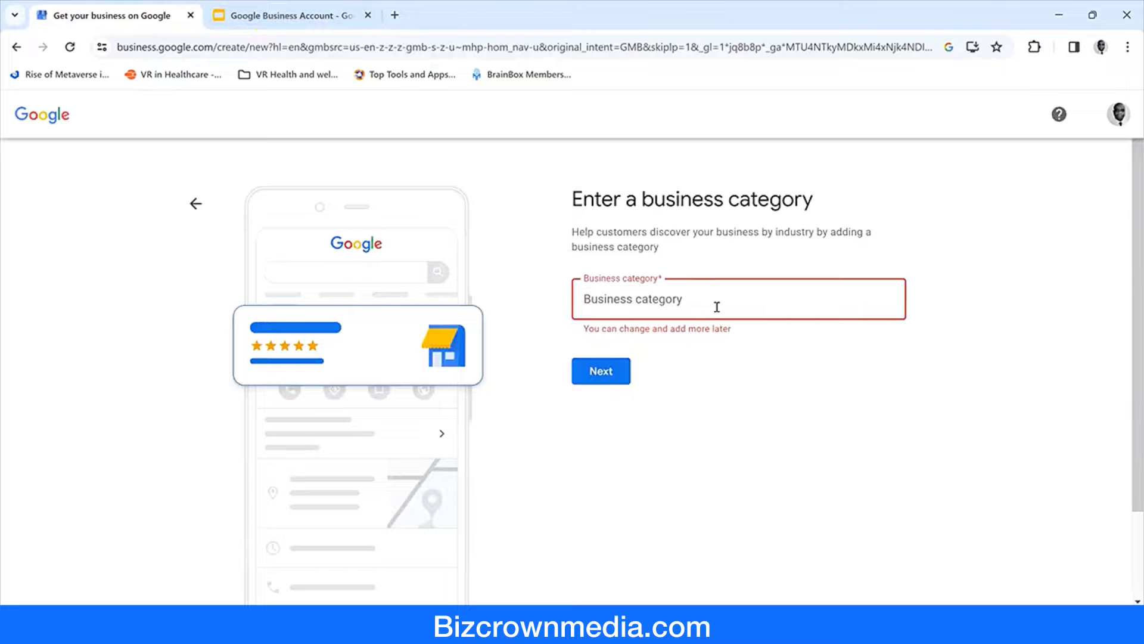
Search the business categories for marketing, choose Internet marketing service, and continue to the service areas.
{"action": "type", "text": "marke"}
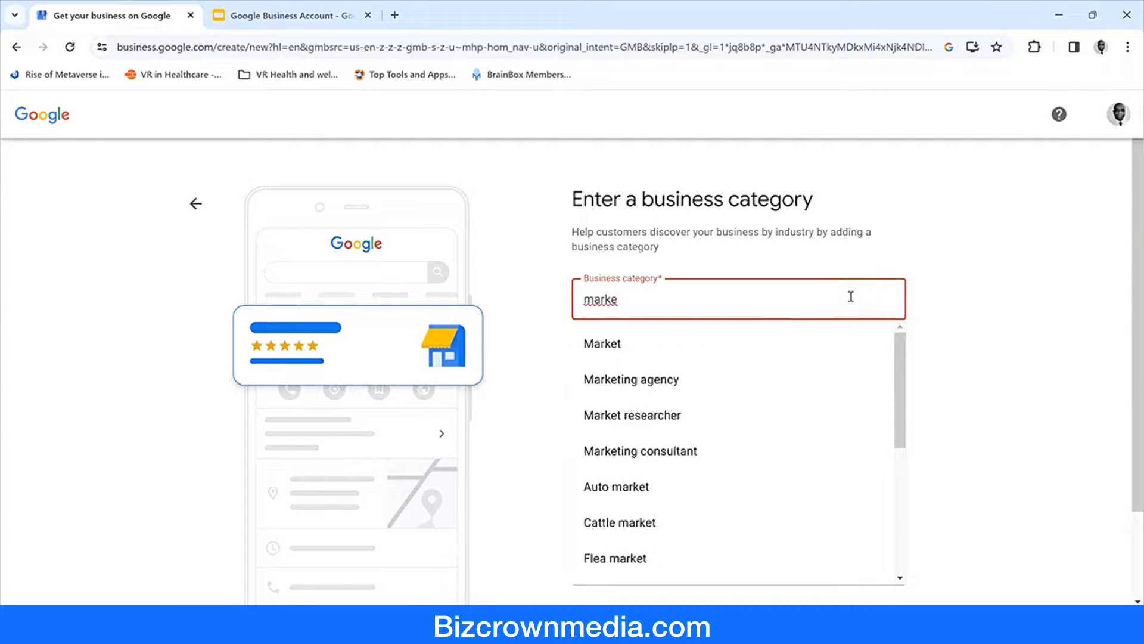
{"action": "type", "text": "tin"}
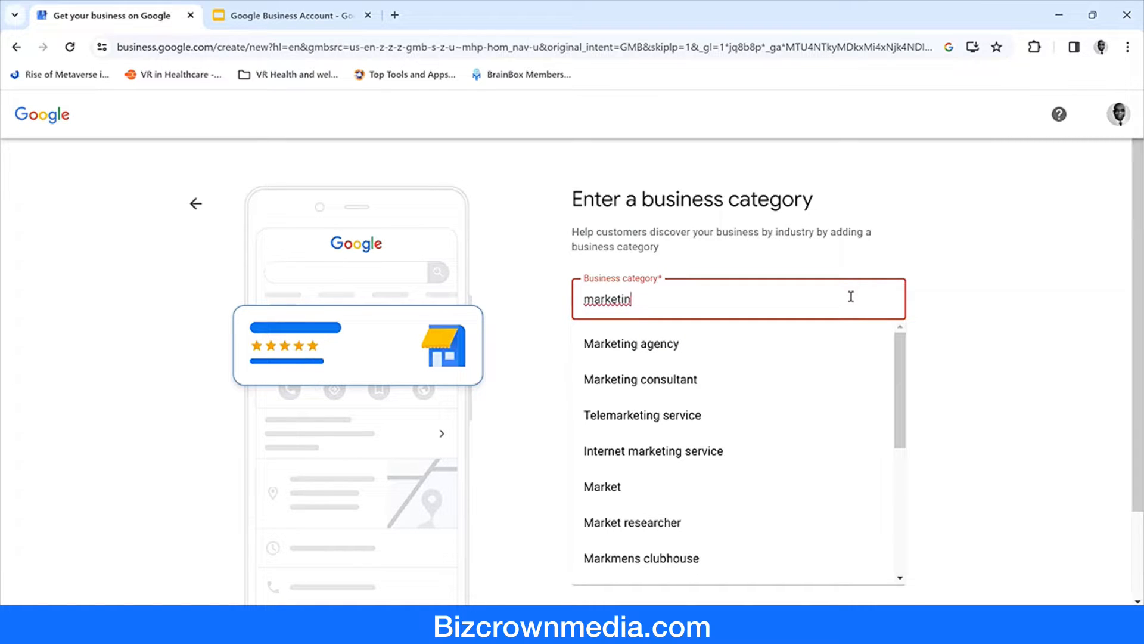
{"action": "type", "text": "g"}
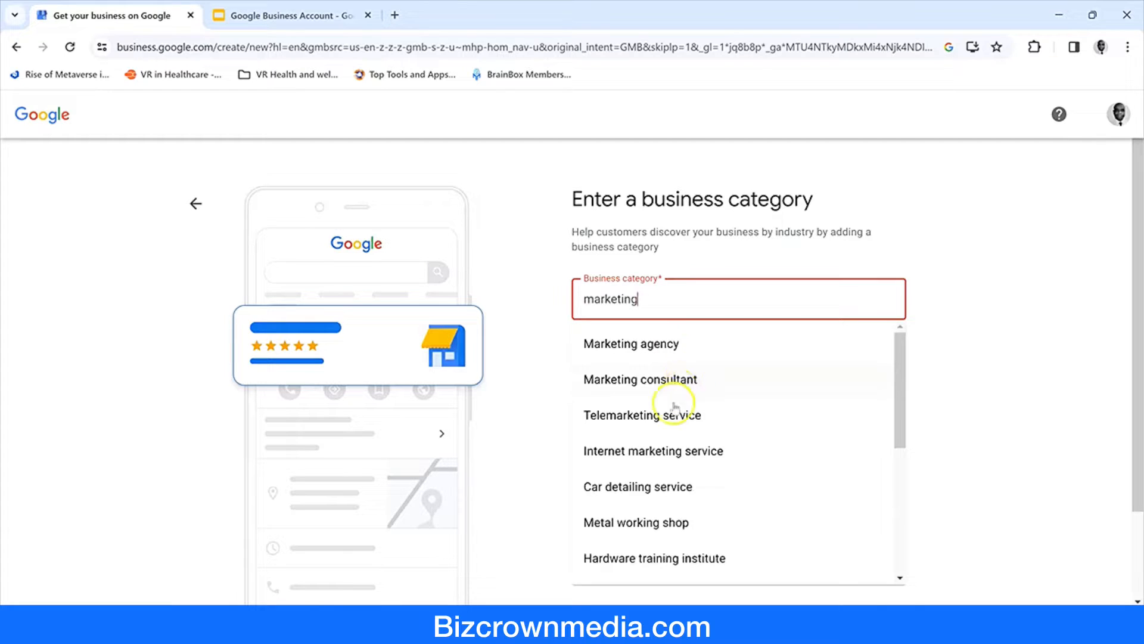
{"action": "scroll", "coordinate": [653, 476], "scroll_direction": "down", "scroll_amount": 1}
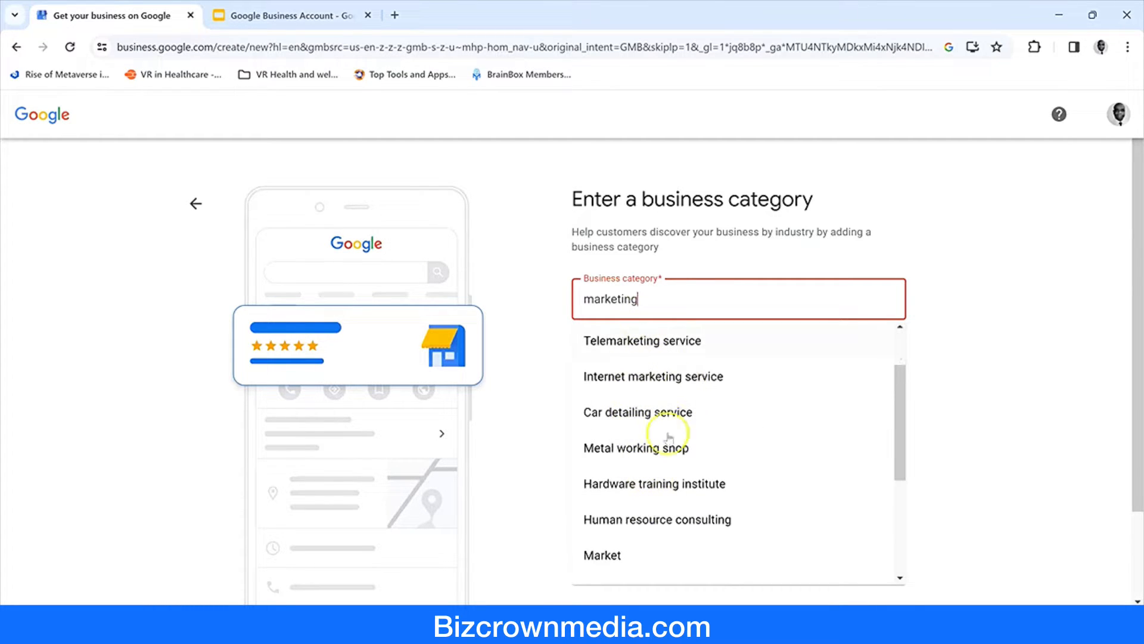
{"action": "scroll", "coordinate": [669, 485], "scroll_direction": "up", "scroll_amount": 1}
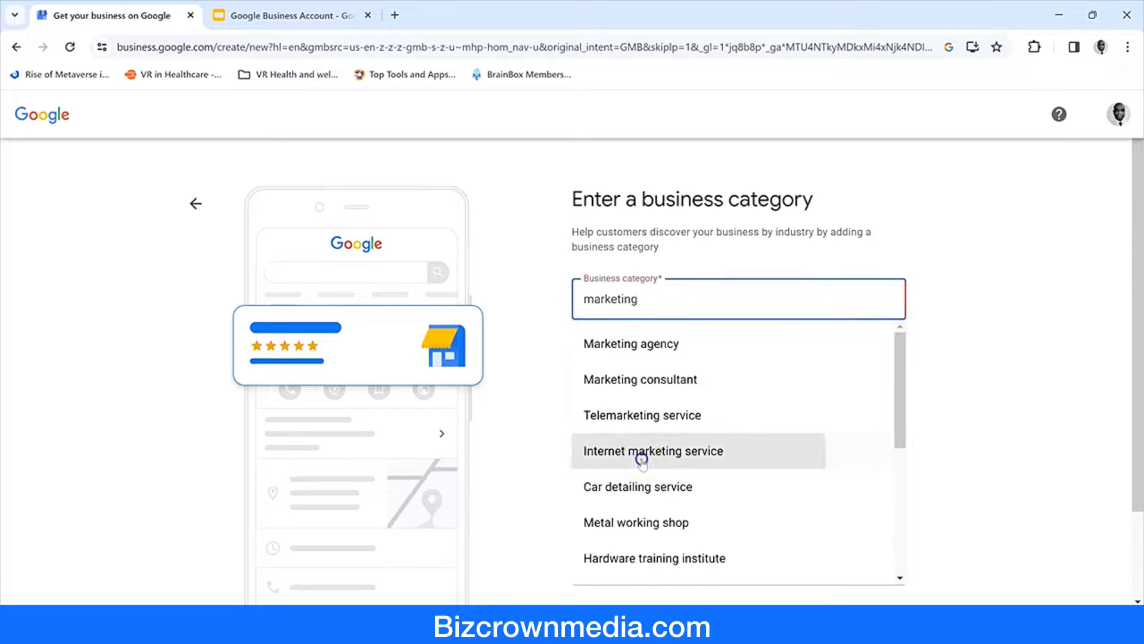
{"action": "left_click", "coordinate": [642, 457]}
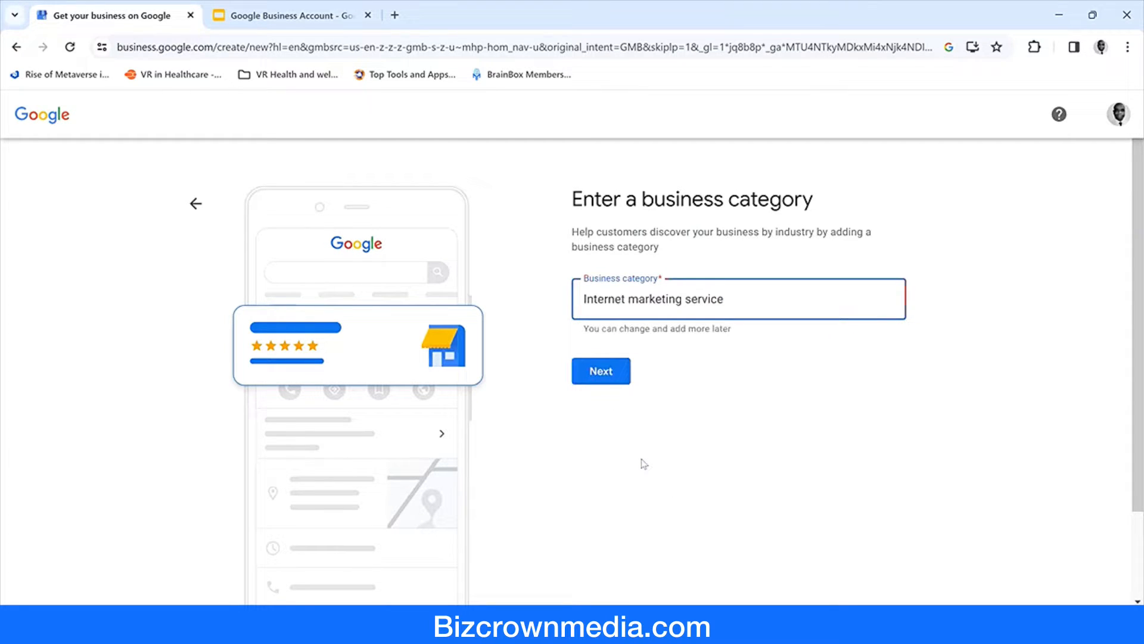
{"action": "left_click", "coordinate": [602, 375]}
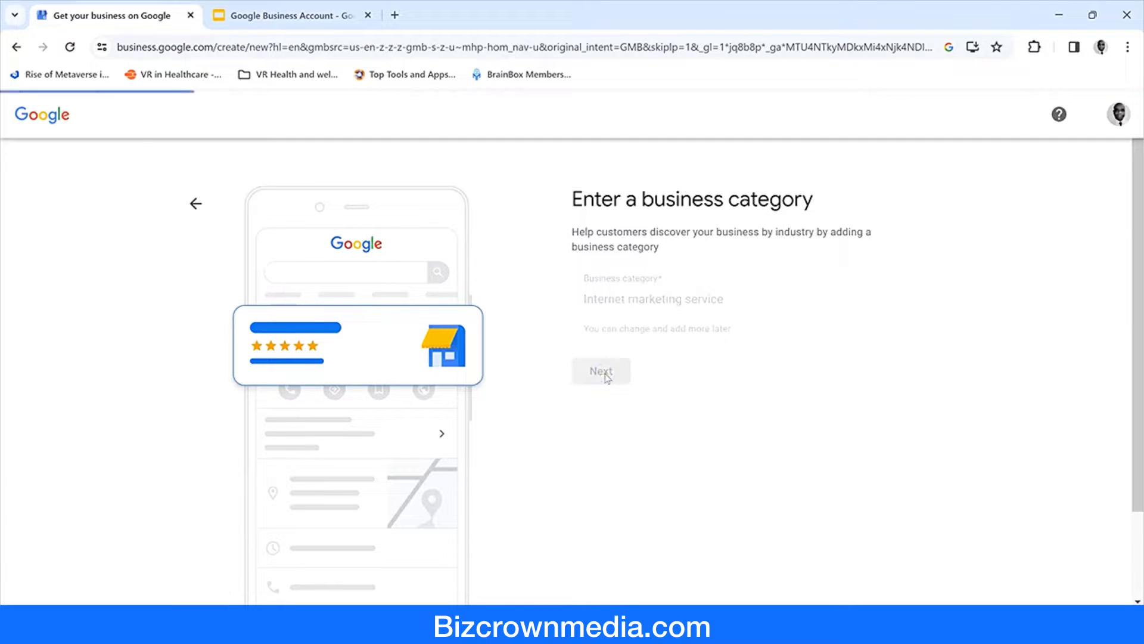
Add Chicago, IL, USA and West Dundee, IL, USA as areas where the business serves customers.
{"action": "left_click", "coordinate": [617, 326]}
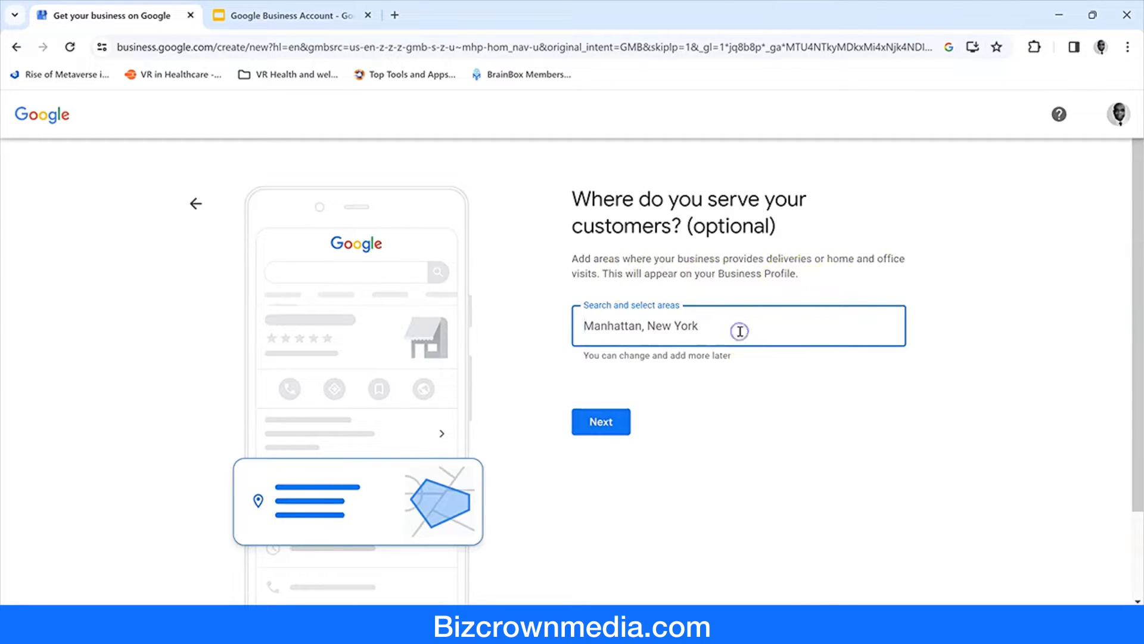
{"action": "type", "text": "chica"}
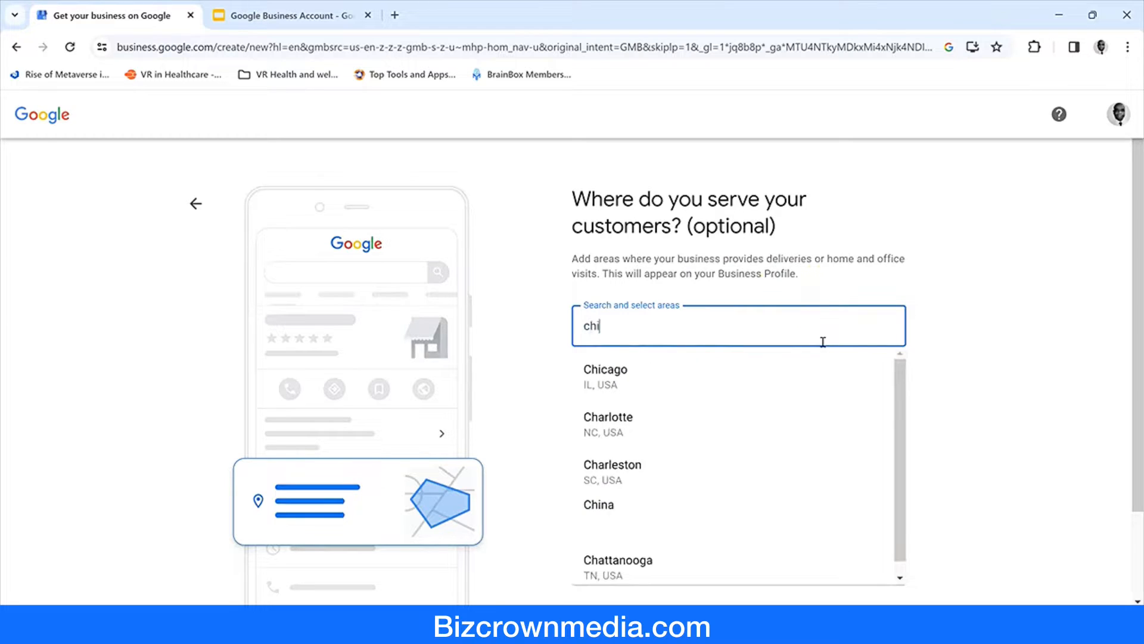
{"action": "left_click", "coordinate": [696, 382]}
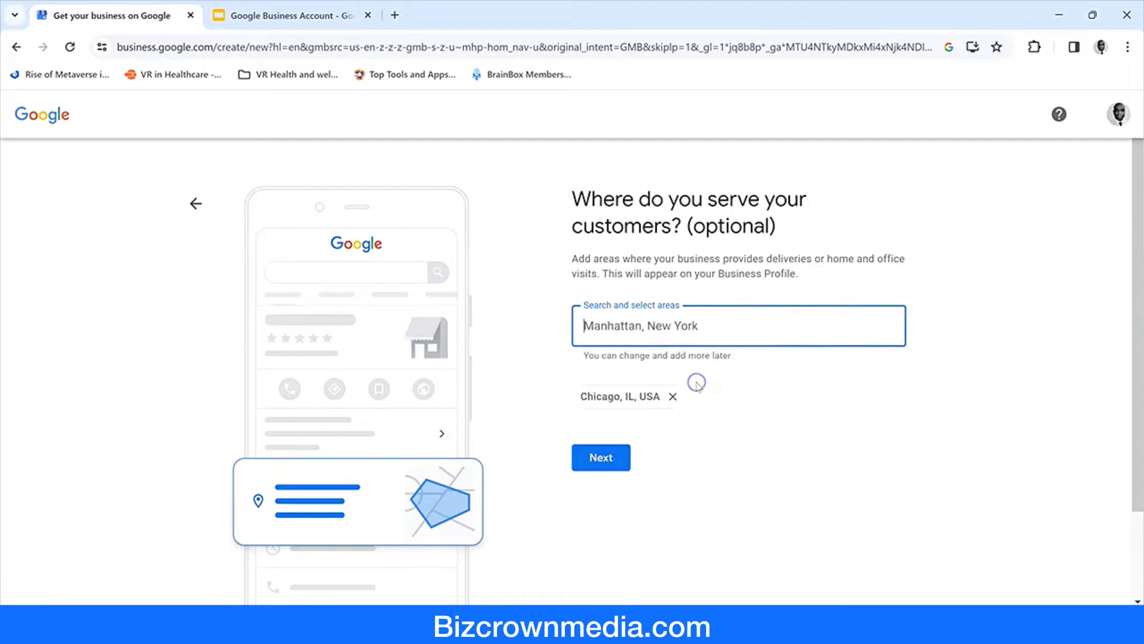
{"action": "left_click", "coordinate": [711, 331]}
{"action": "type", "text": "west du"}
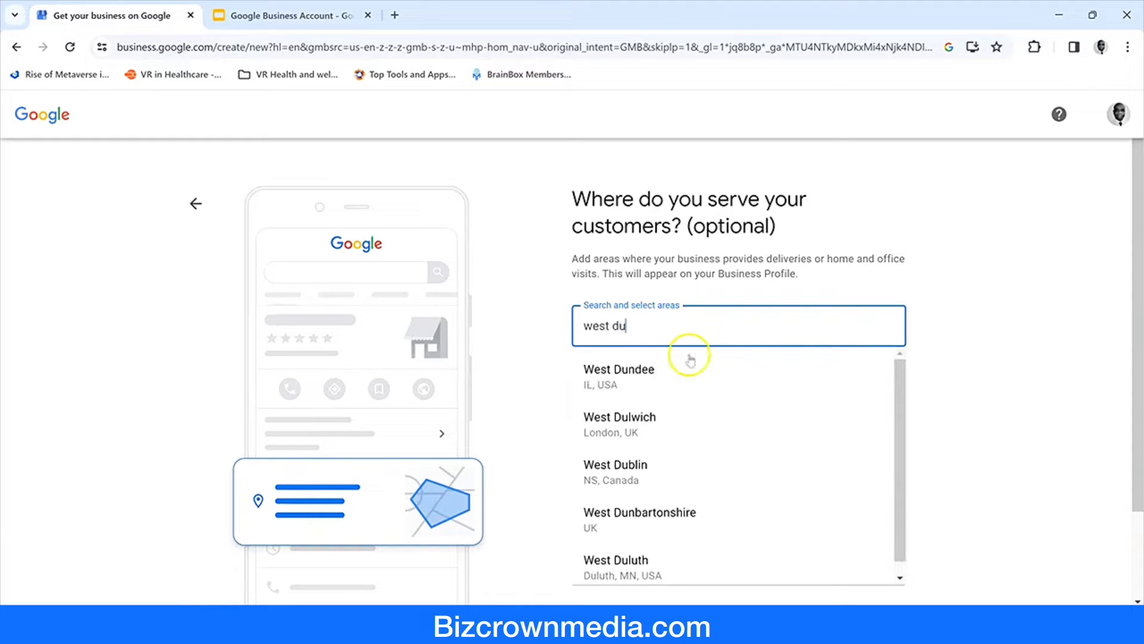
{"action": "left_click", "coordinate": [685, 373]}
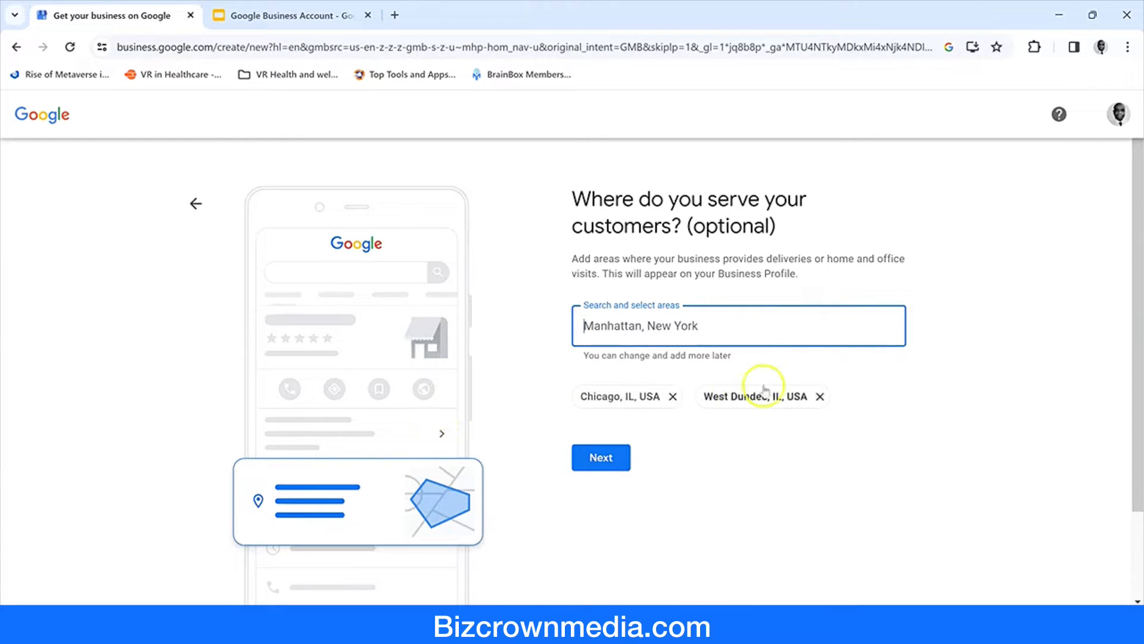
Add Schaumburg, IL, USA as another service area and continue to the contact details.
{"action": "left_click", "coordinate": [697, 330]}
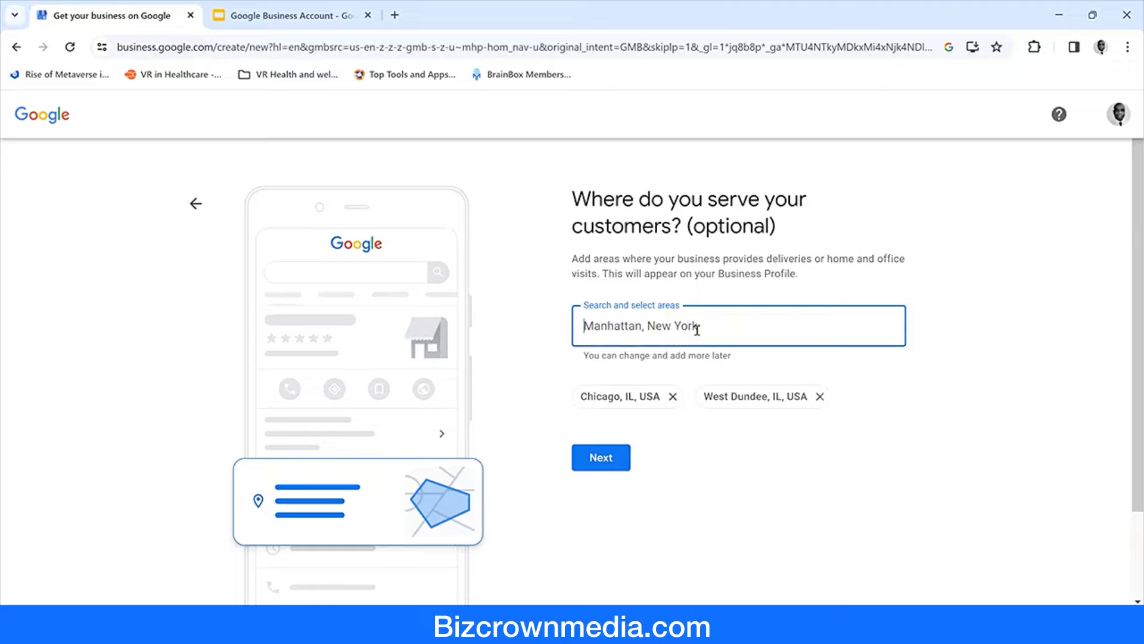
{"action": "type", "text": "schaumbur"}
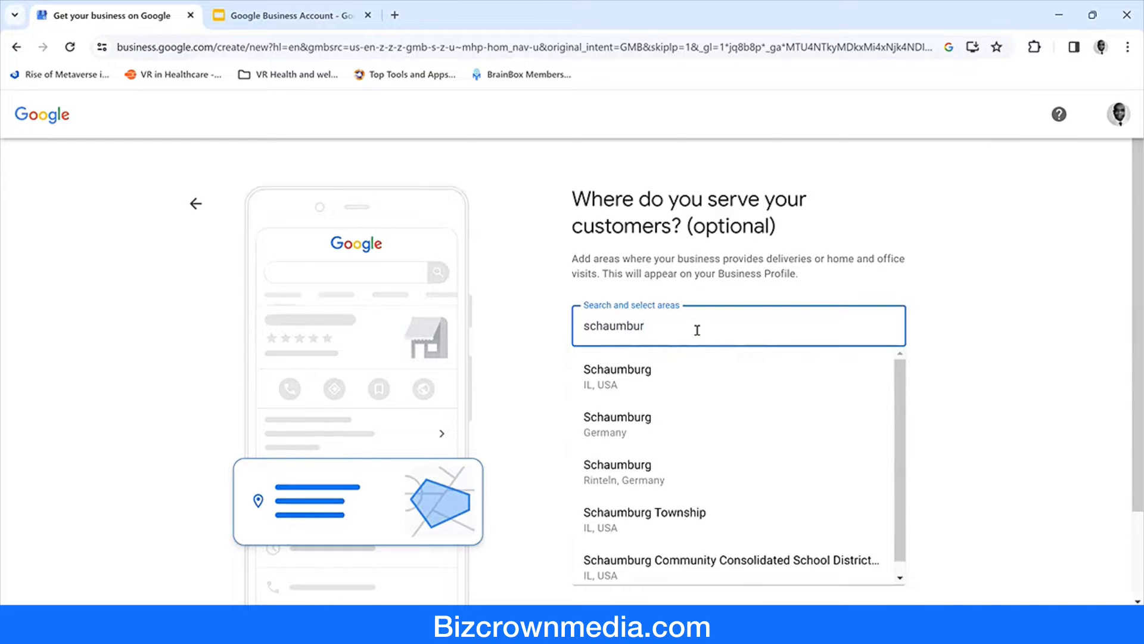
{"action": "scroll", "coordinate": [685, 358], "scroll_direction": "down", "scroll_amount": 1}
{"action": "left_click", "coordinate": [670, 294]}
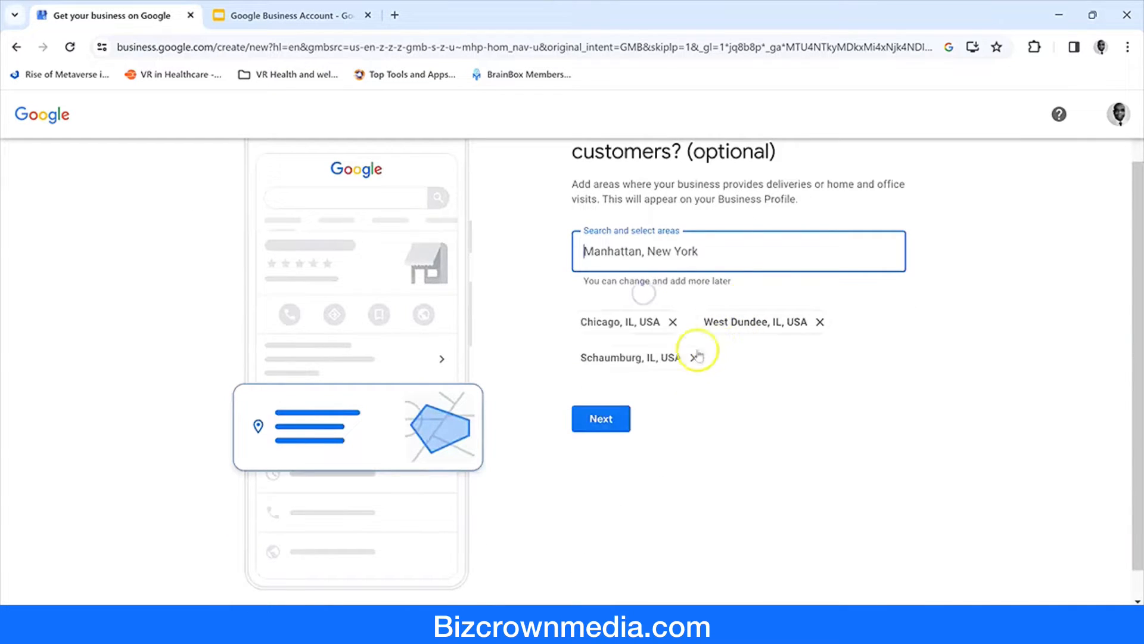
{"action": "scroll", "coordinate": [728, 345], "scroll_direction": "up", "scroll_amount": 1}
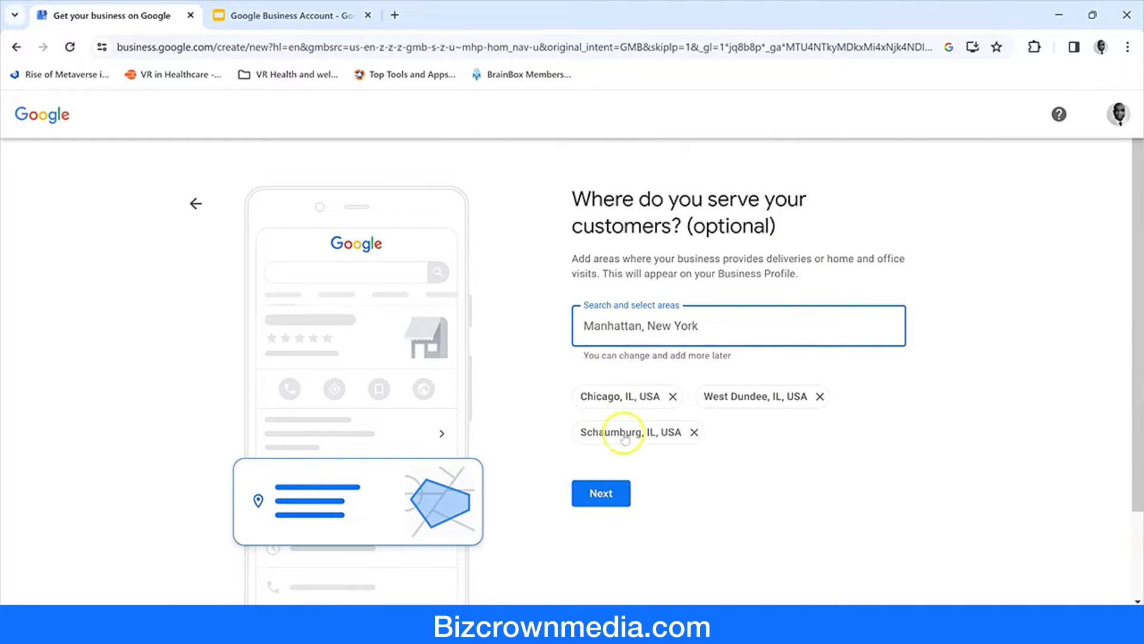
{"action": "left_click", "coordinate": [608, 507]}
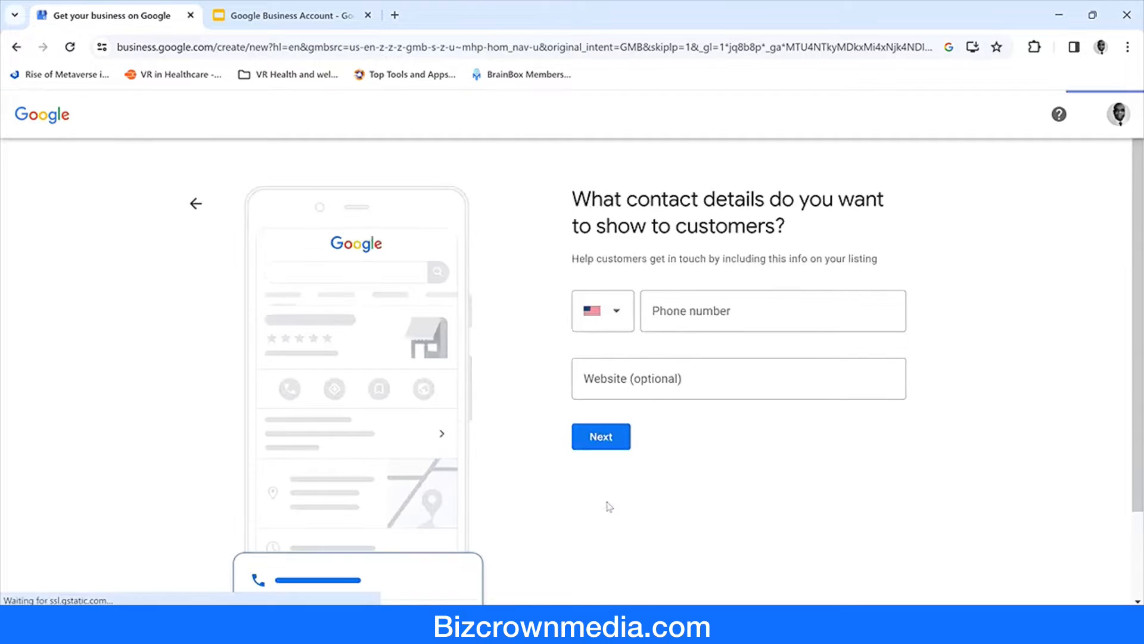
Enter the business phone number and website, and proceed to the mailing address verification without opting into tips or surveys.
{"action": "left_click", "coordinate": [695, 322]}
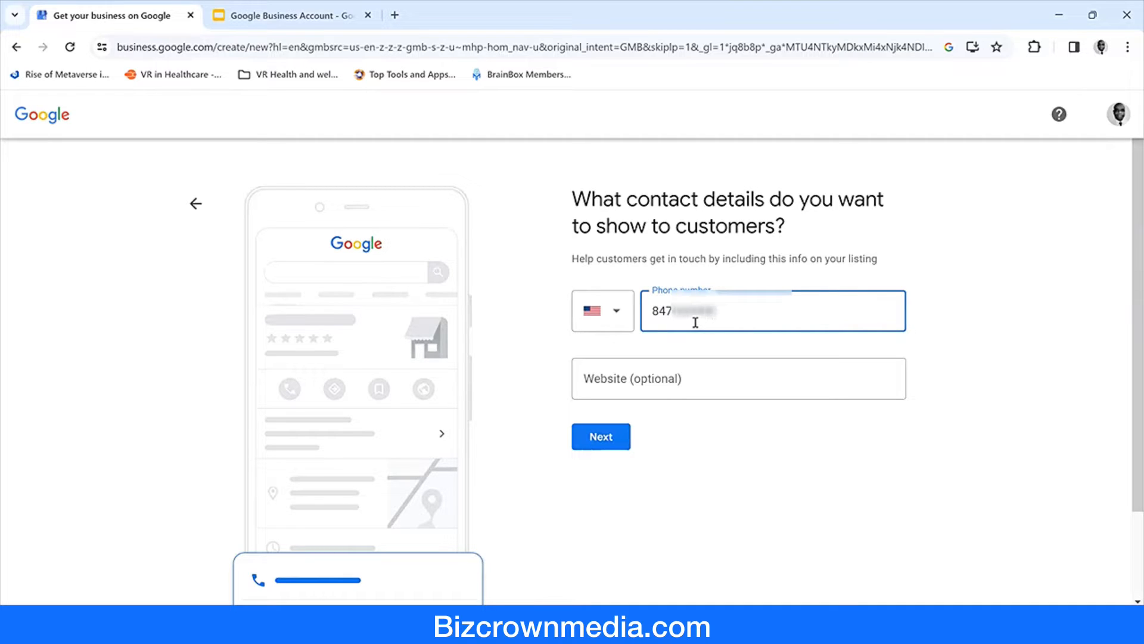
{"action": "left_click", "coordinate": [687, 378]}
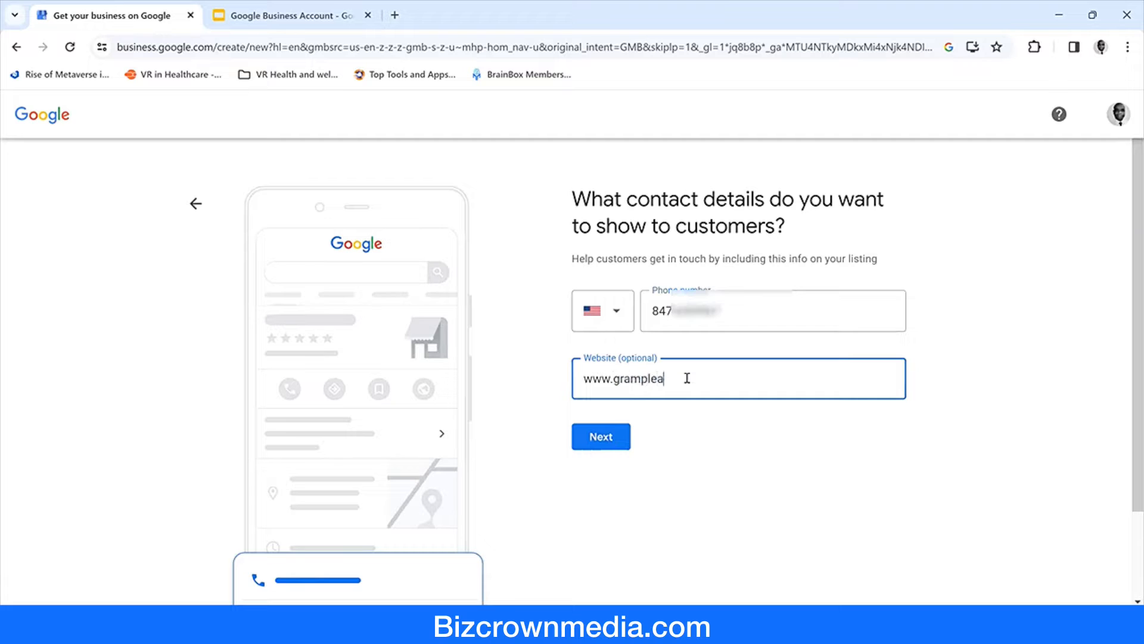
{"action": "left_click", "coordinate": [614, 440]}
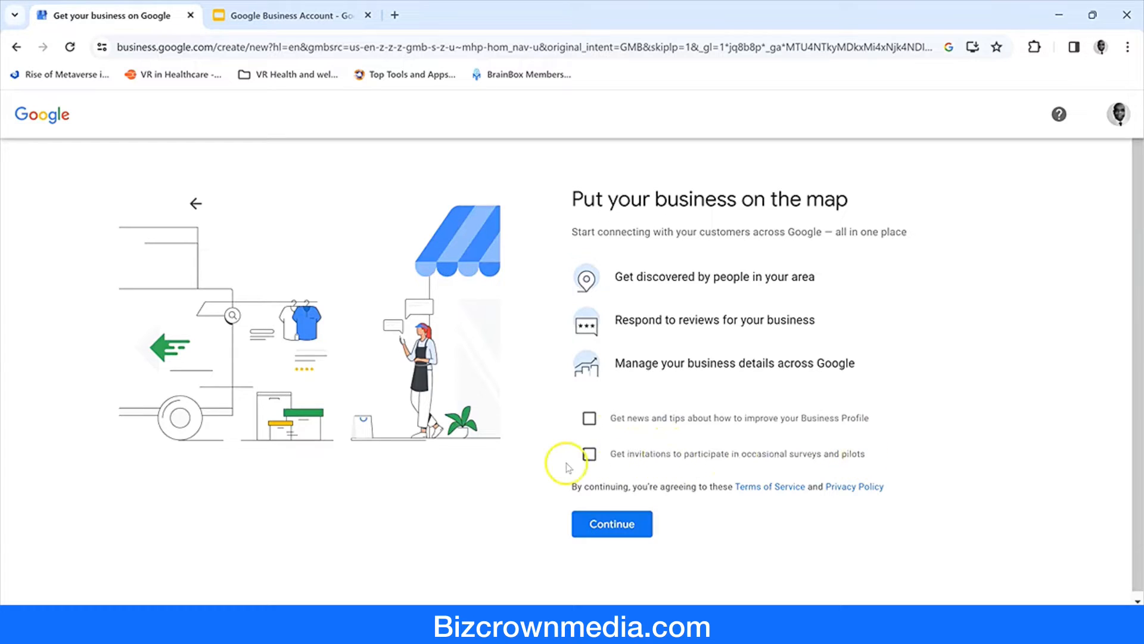
{"action": "left_click", "coordinate": [609, 524]}
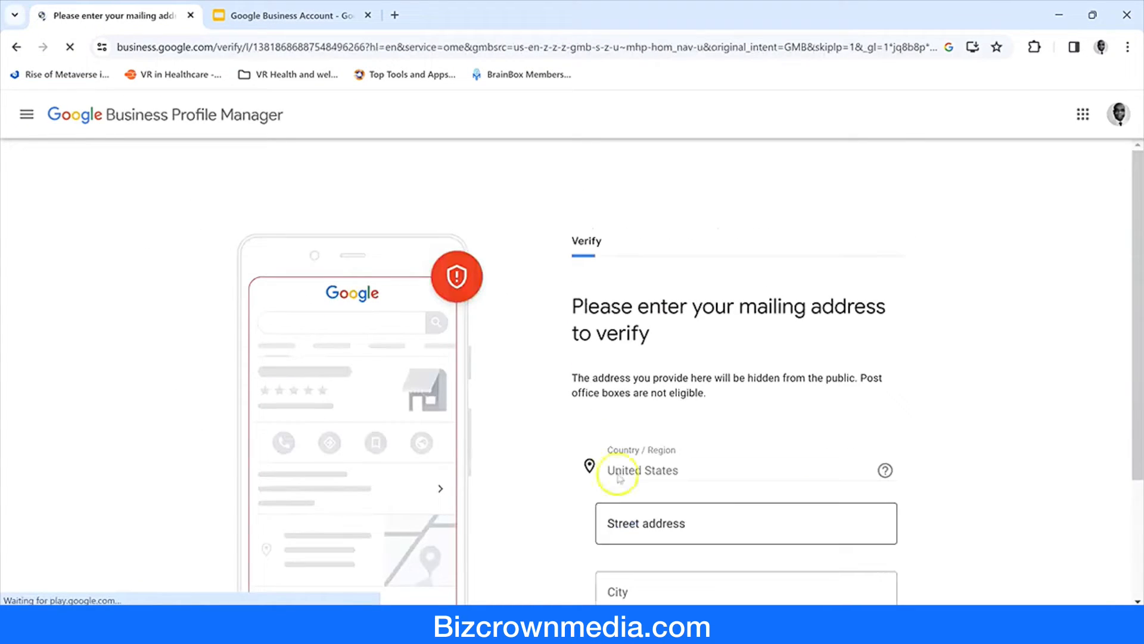
Fill in the street address, city and ZIP code for verification using the saved business mailing address.
{"action": "scroll", "coordinate": [650, 384], "scroll_direction": "down", "scroll_amount": 3}
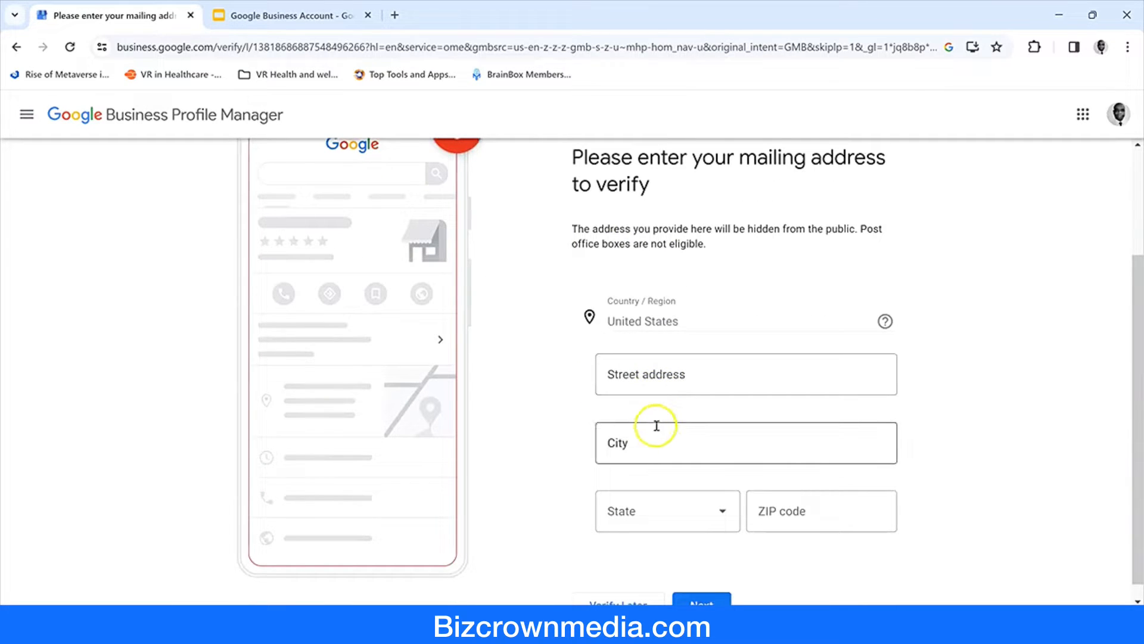
{"action": "left_click", "coordinate": [665, 378]}
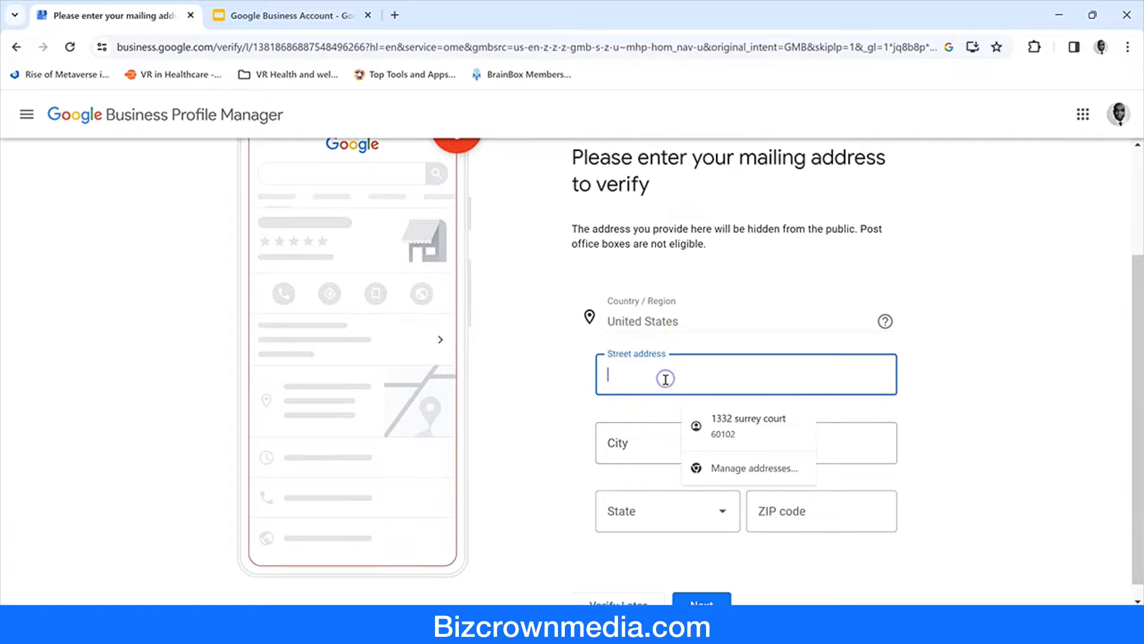
{"action": "left_click", "coordinate": [1115, 411]}
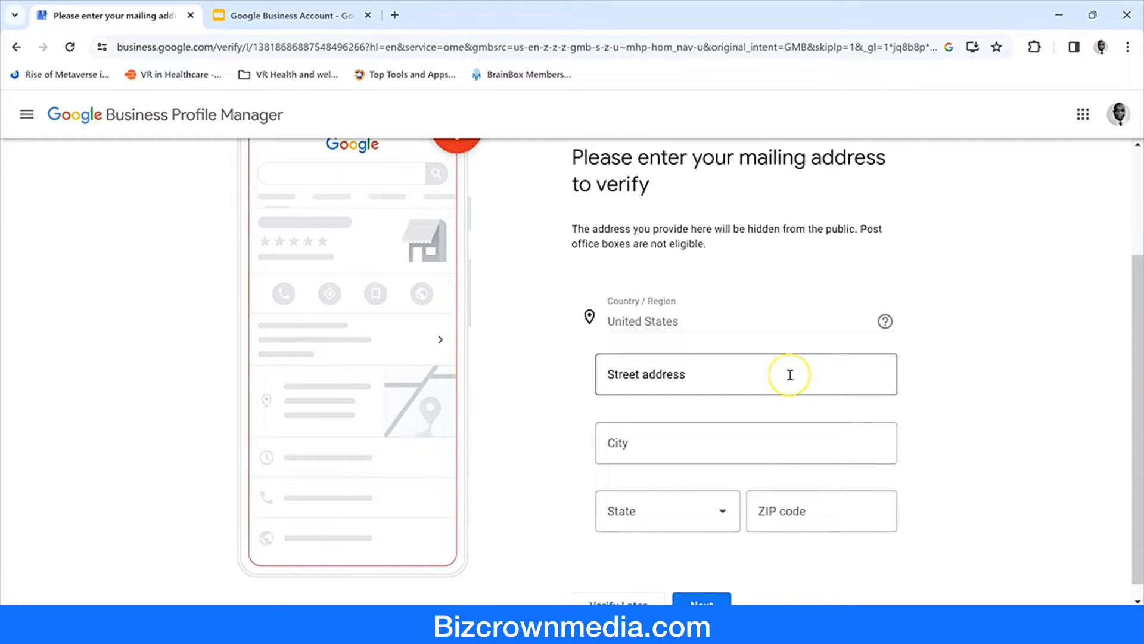
{"action": "left_click", "coordinate": [789, 375]}
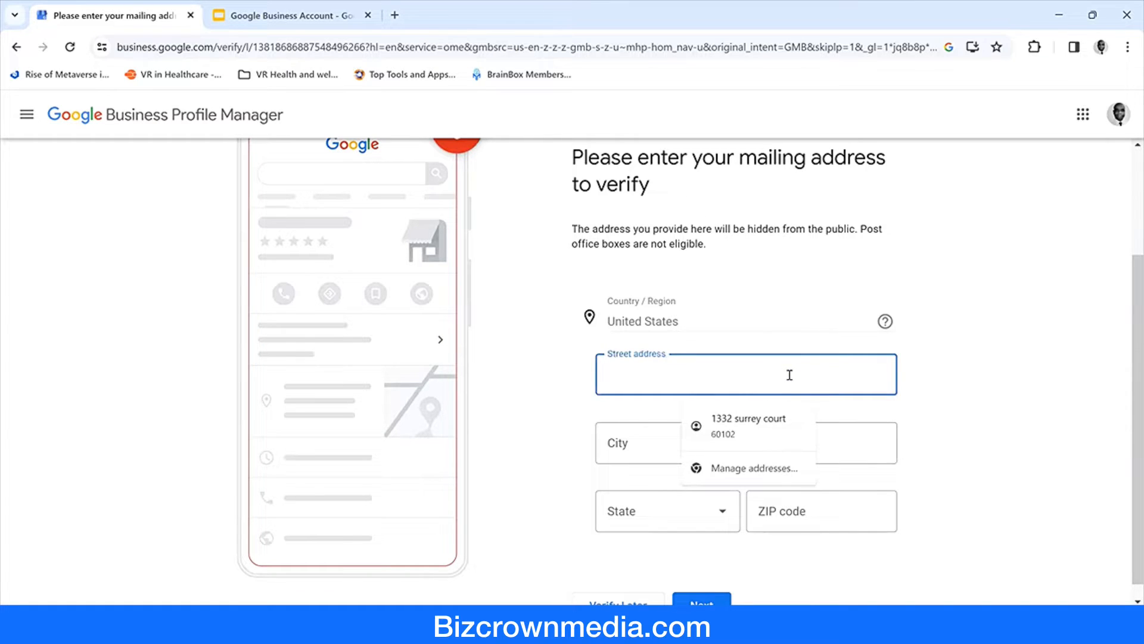
{"action": "type", "text": "600 Spring Hill Ring Rd #300"}
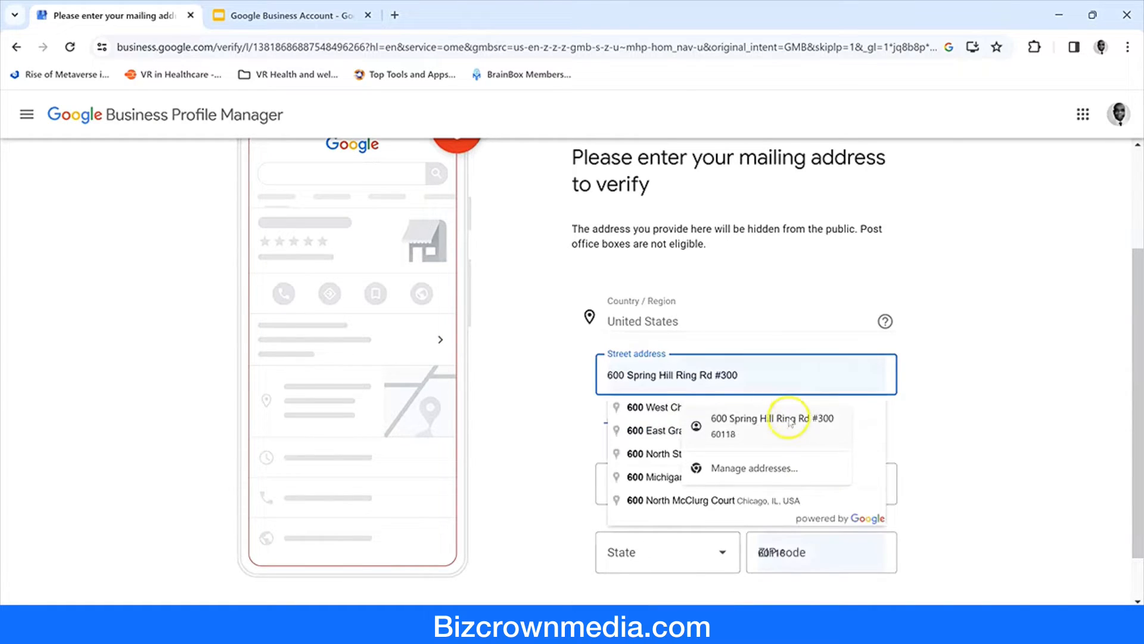
{"action": "left_click", "coordinate": [789, 418]}
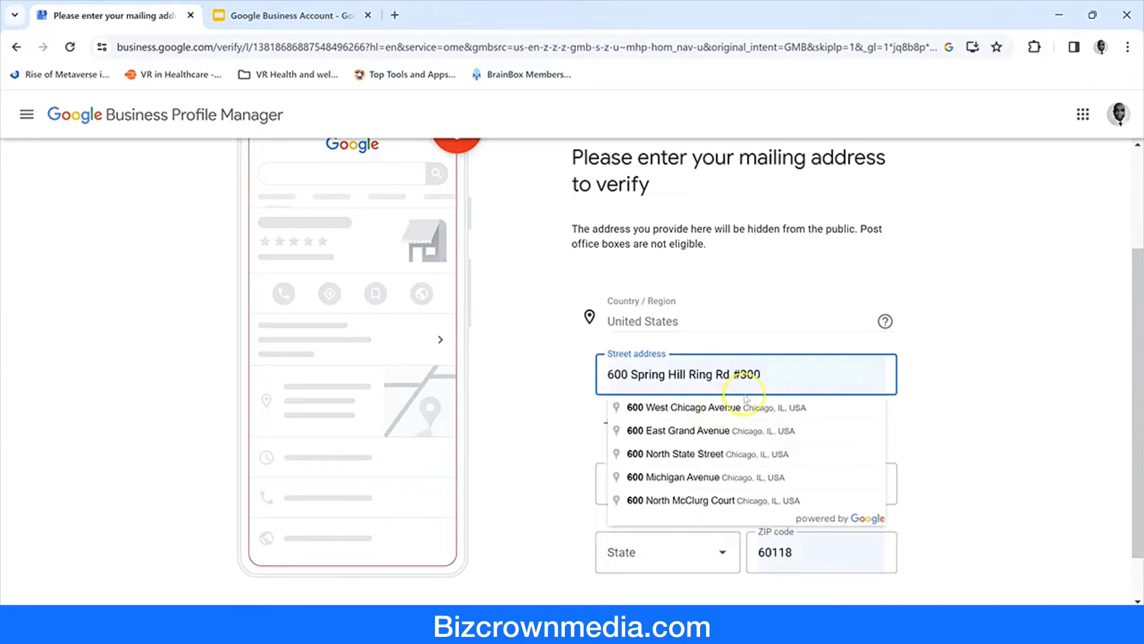
Remove the suite number from the end of the street address.
{"action": "left_click", "coordinate": [782, 373]}
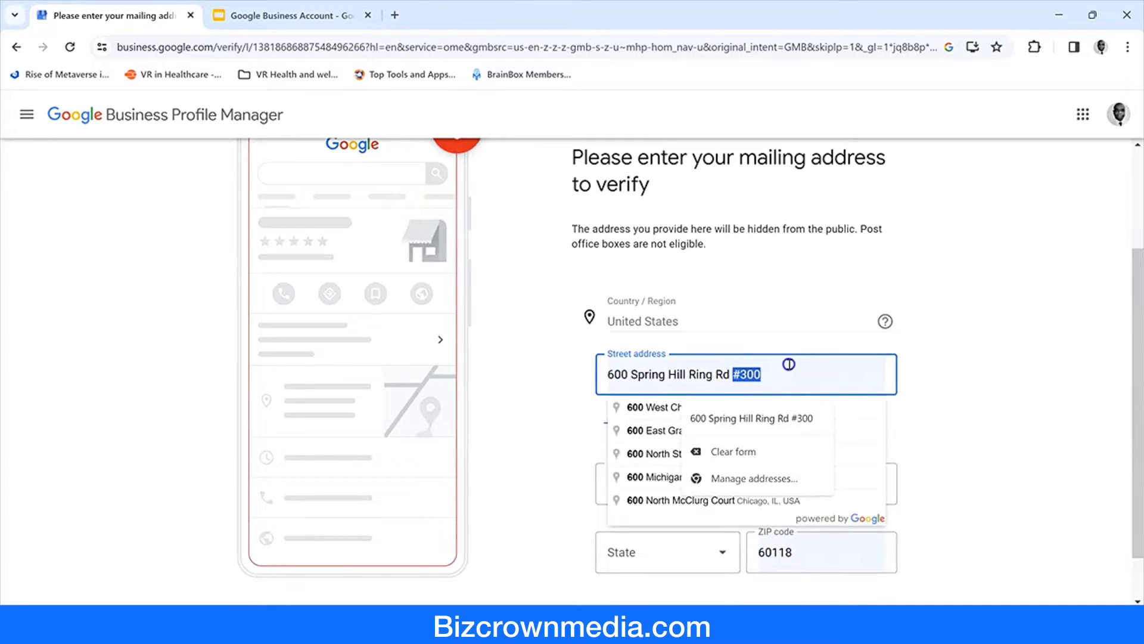
{"action": "key", "text": "BackSpace"}
{"action": "left_click", "coordinate": [945, 401]}
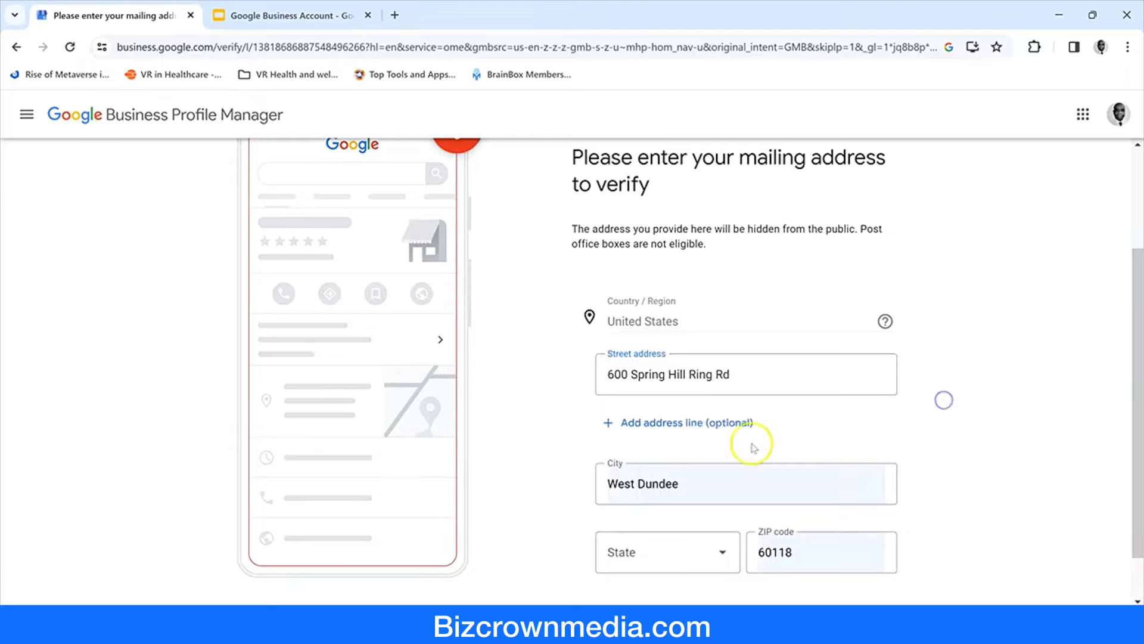
Set the mailing address's state to Illinois.
{"action": "scroll", "coordinate": [912, 414], "scroll_direction": "down", "scroll_amount": 1}
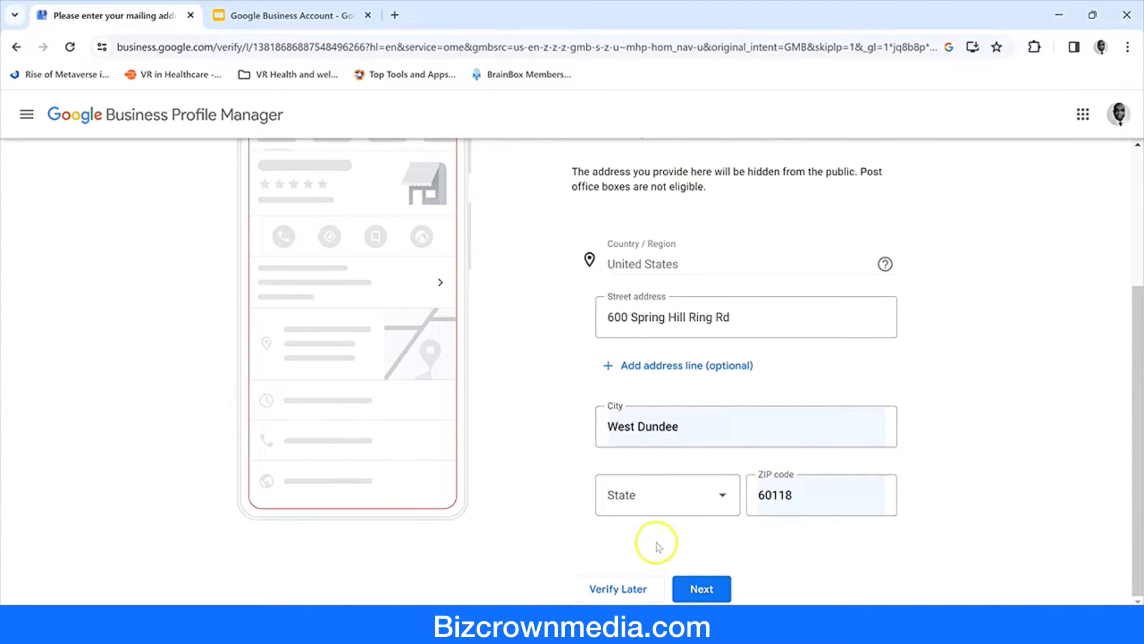
{"action": "left_click", "coordinate": [715, 501]}
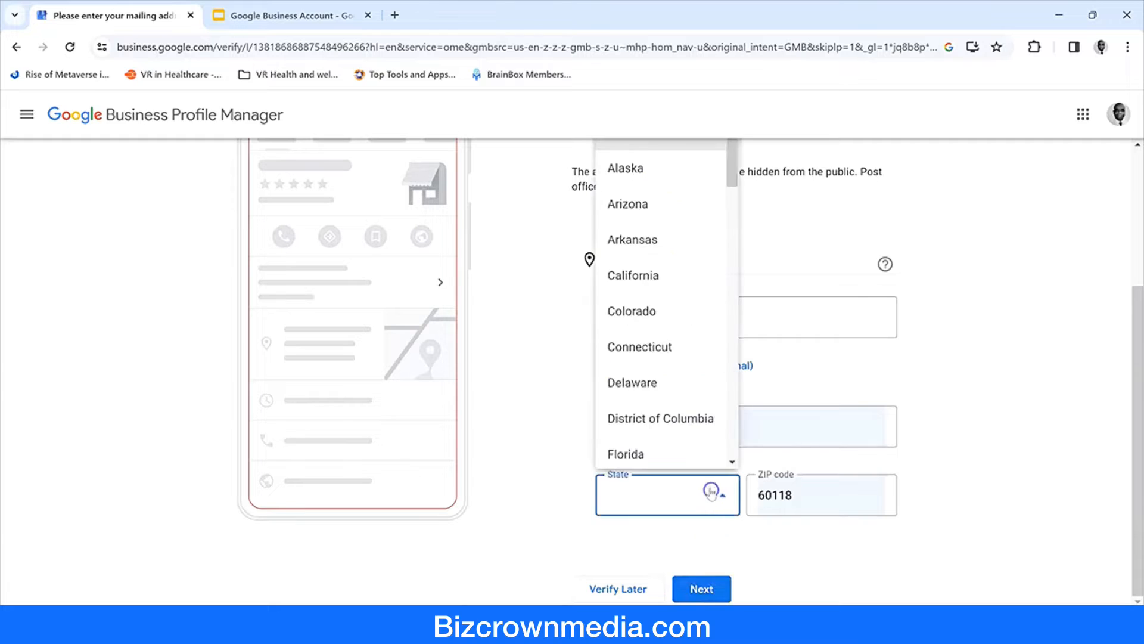
{"action": "scroll", "coordinate": [672, 350], "scroll_direction": "down", "scroll_amount": 3}
{"action": "left_click", "coordinate": [637, 374]}
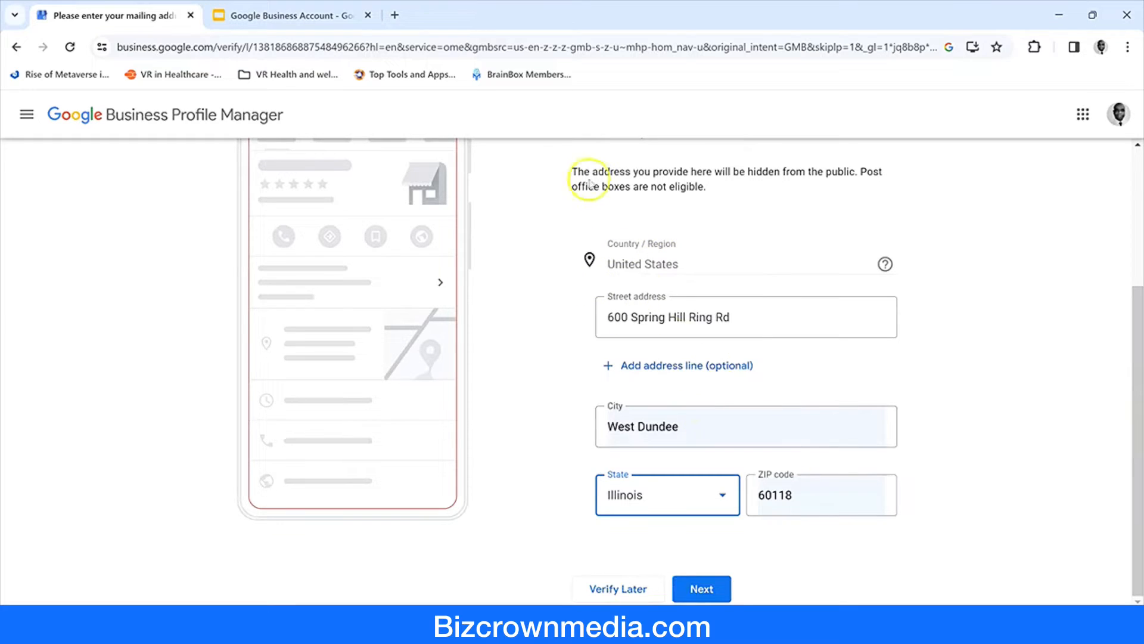
Submit the completed mailing address for verification and continue to customizing the profile.
{"action": "scroll", "coordinate": [685, 256], "scroll_direction": "up", "scroll_amount": 4}
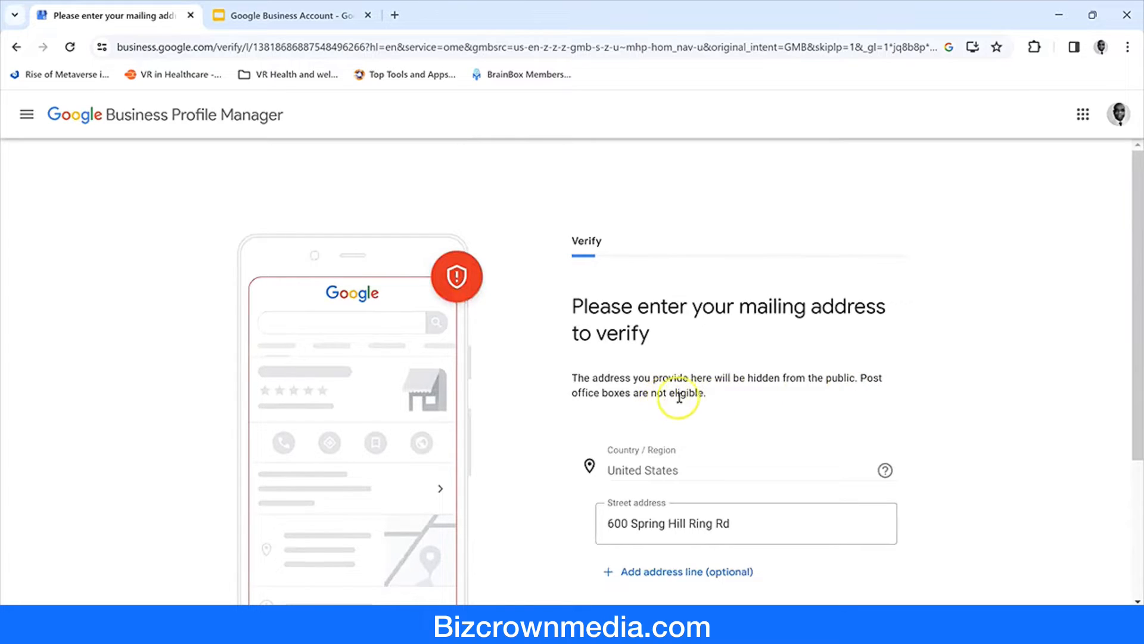
{"action": "scroll", "coordinate": [721, 334], "scroll_direction": "down", "scroll_amount": 4}
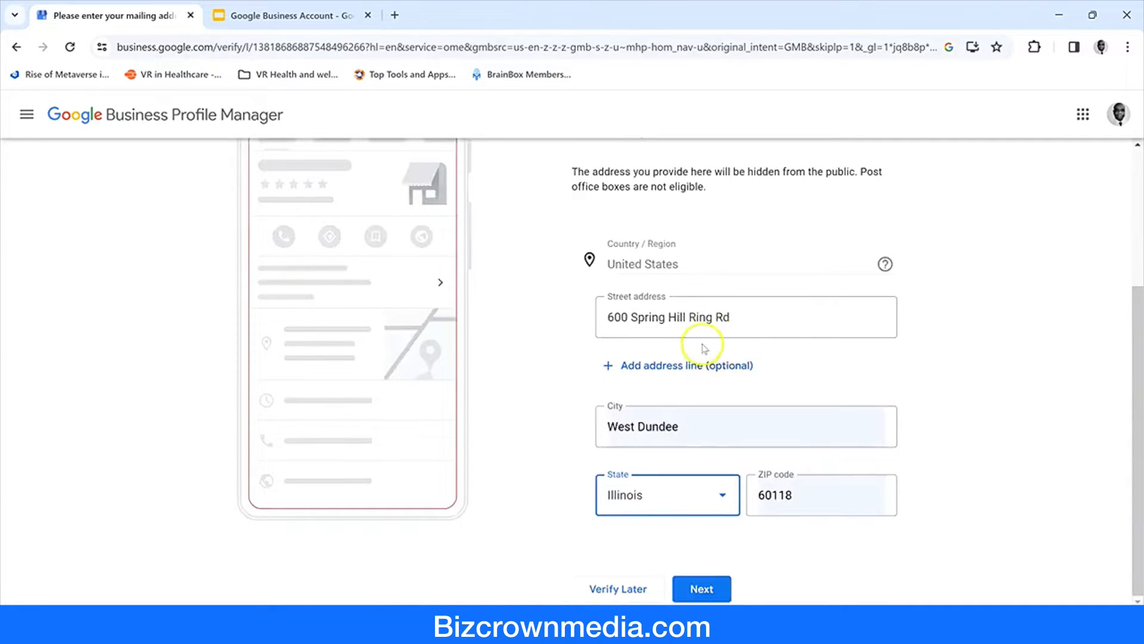
{"action": "left_click", "coordinate": [703, 589]}
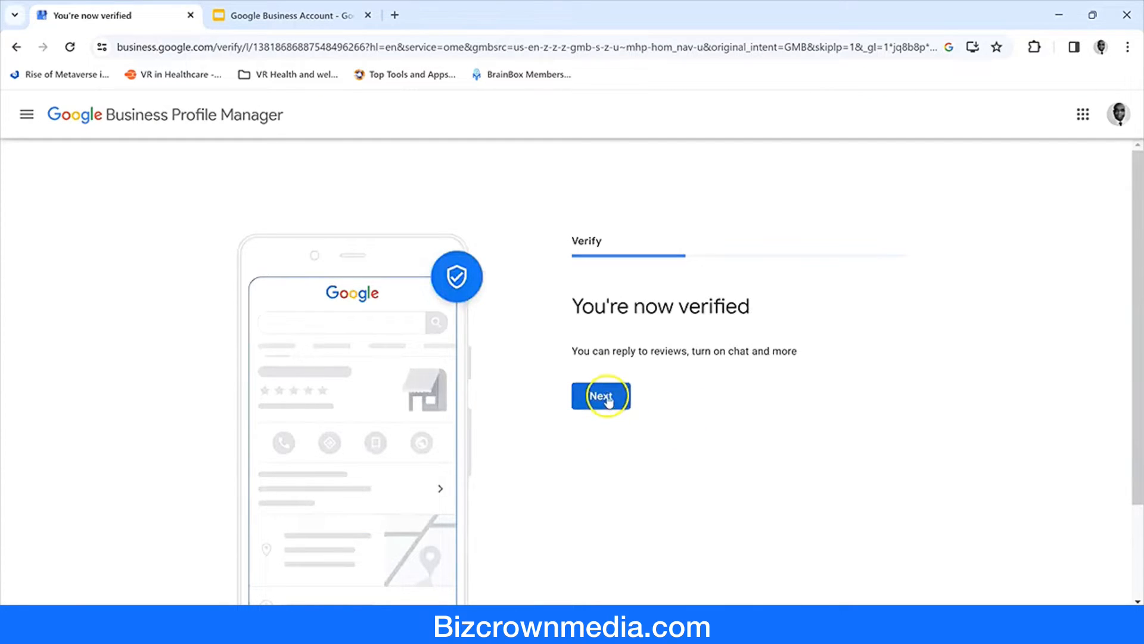
{"action": "left_click", "coordinate": [608, 398]}
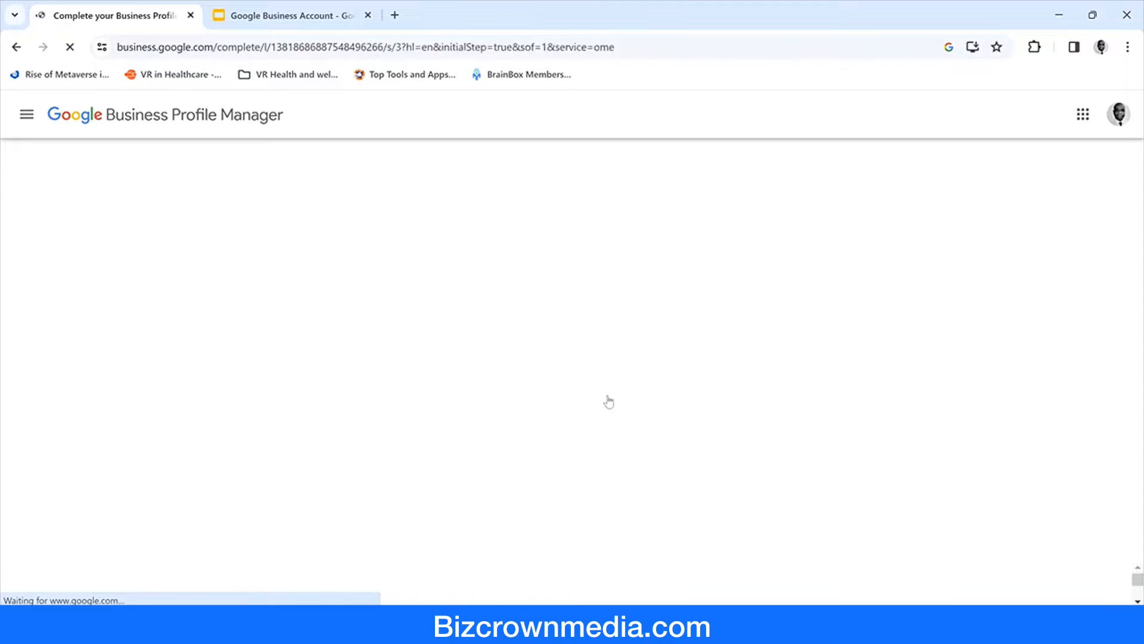
Add a custom service named "instagram marketing" and proceed to the business hours.
{"action": "scroll", "coordinate": [779, 364], "scroll_direction": "down", "scroll_amount": 2}
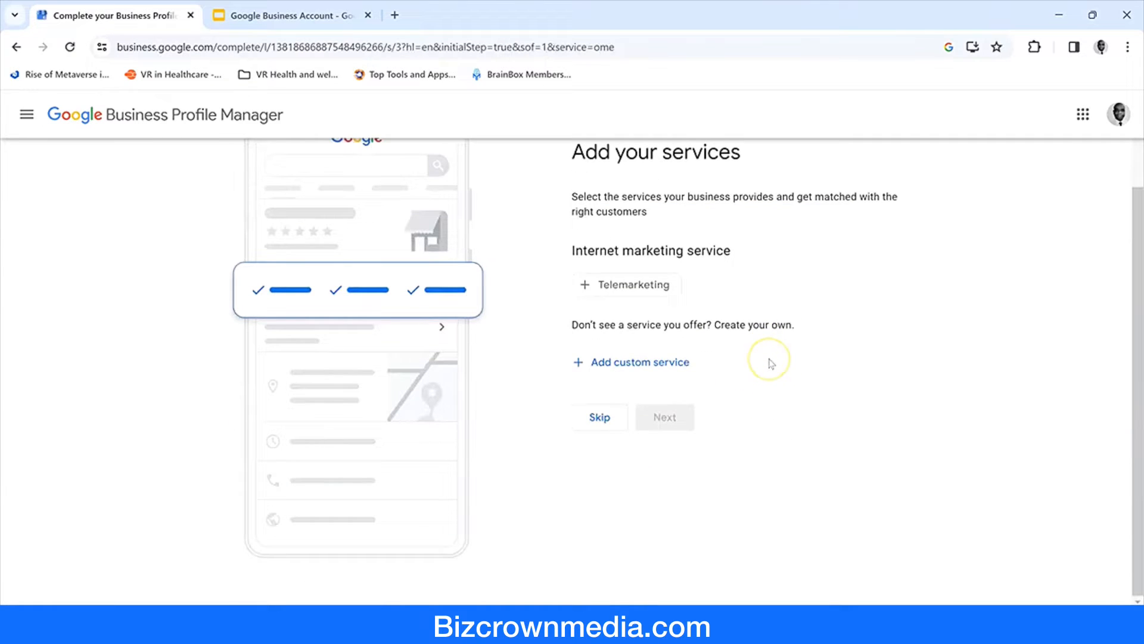
{"action": "left_click", "coordinate": [642, 362]}
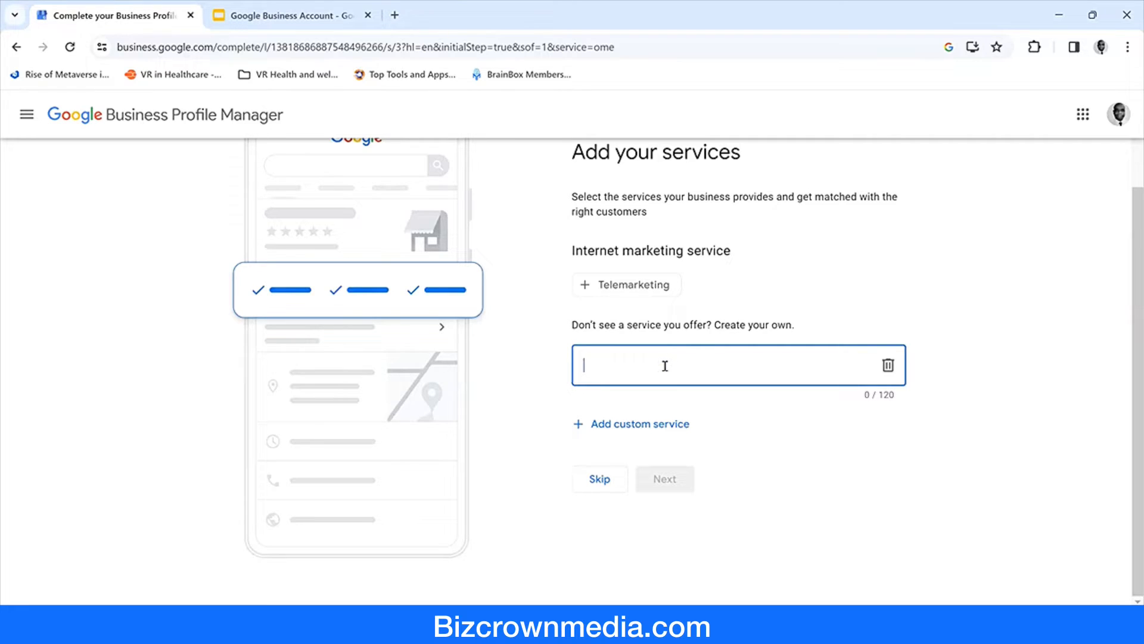
{"action": "type", "text": "instagram marketing"}
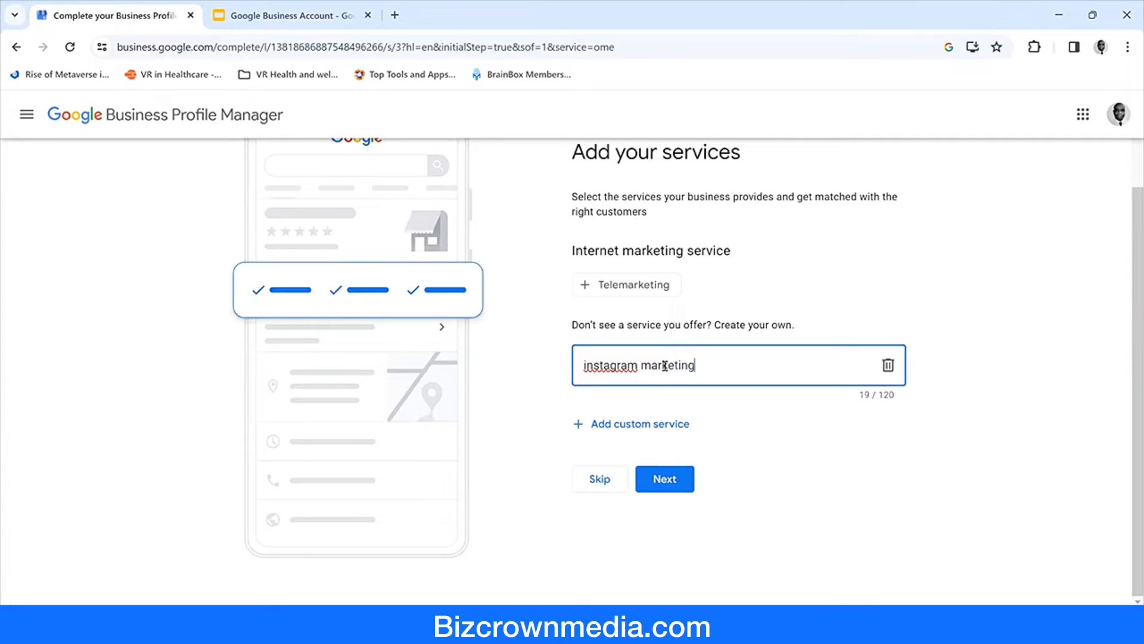
{"action": "left_click", "coordinate": [668, 480]}
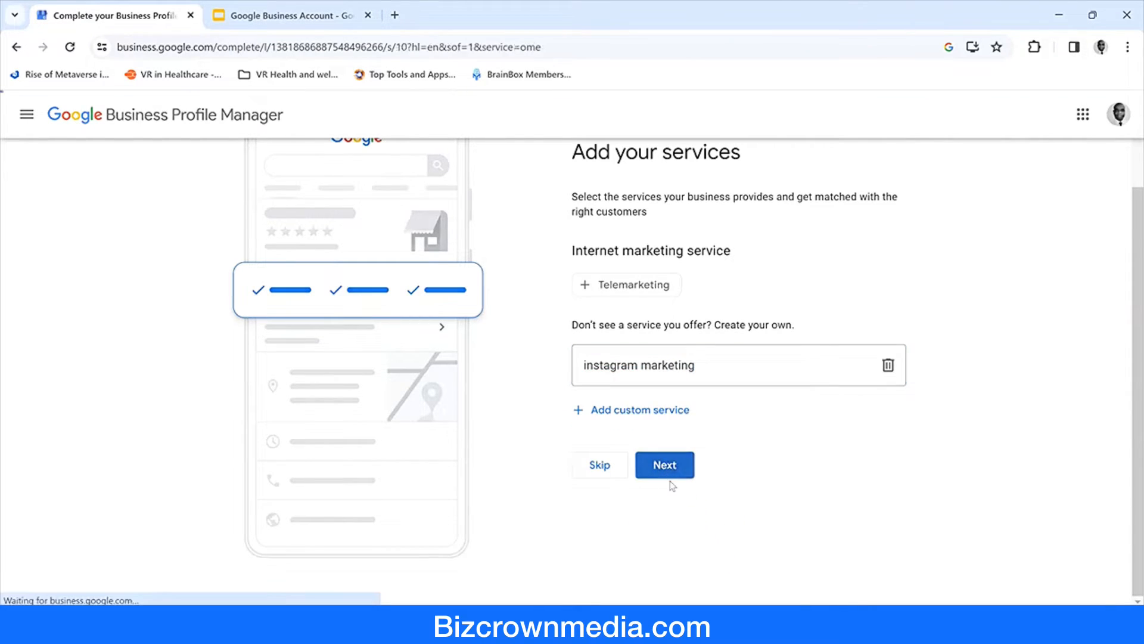
Mark Monday as open and set its opening time to 7:00 AM.
{"action": "scroll", "coordinate": [660, 324], "scroll_direction": "down", "scroll_amount": 2}
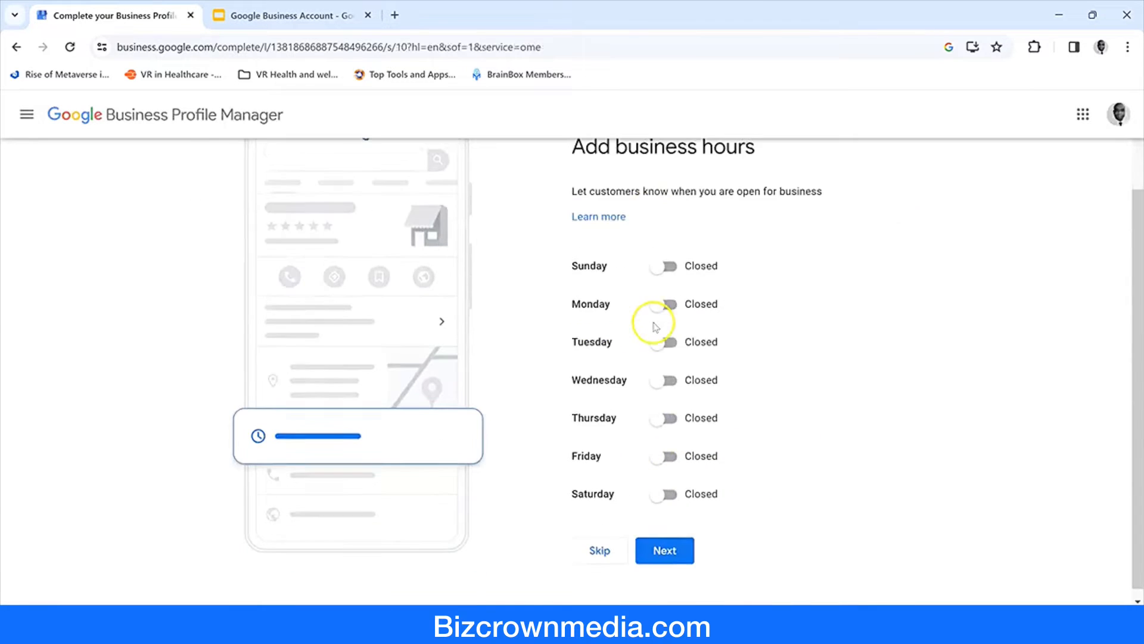
{"action": "scroll", "coordinate": [734, 375], "scroll_direction": "up", "scroll_amount": 2}
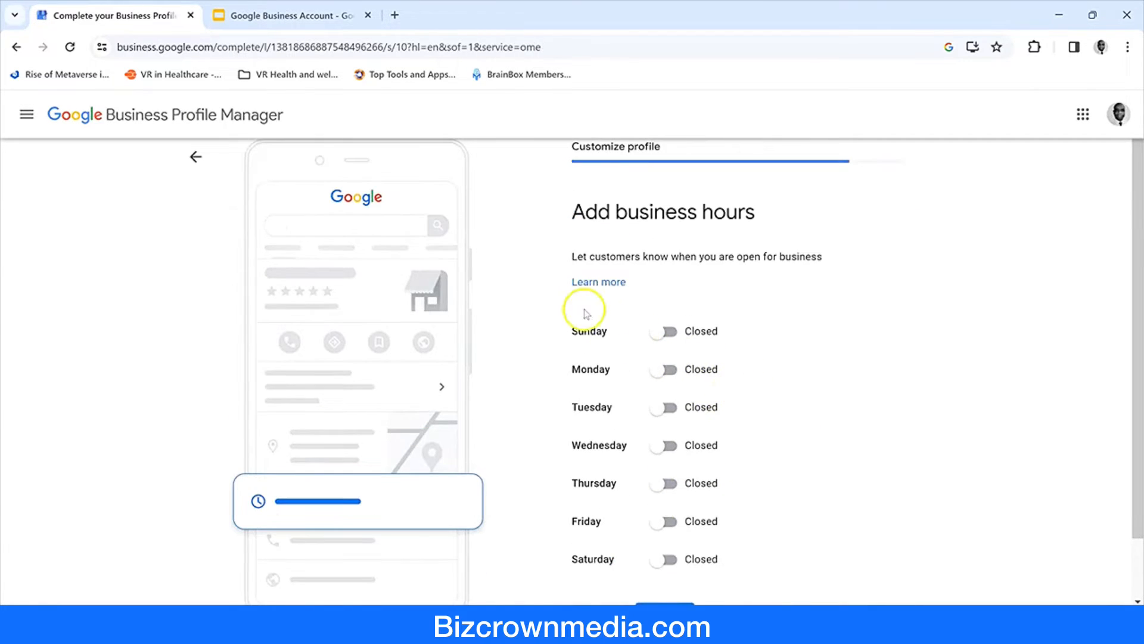
{"action": "left_click", "coordinate": [667, 369]}
{"action": "left_click", "coordinate": [611, 392]}
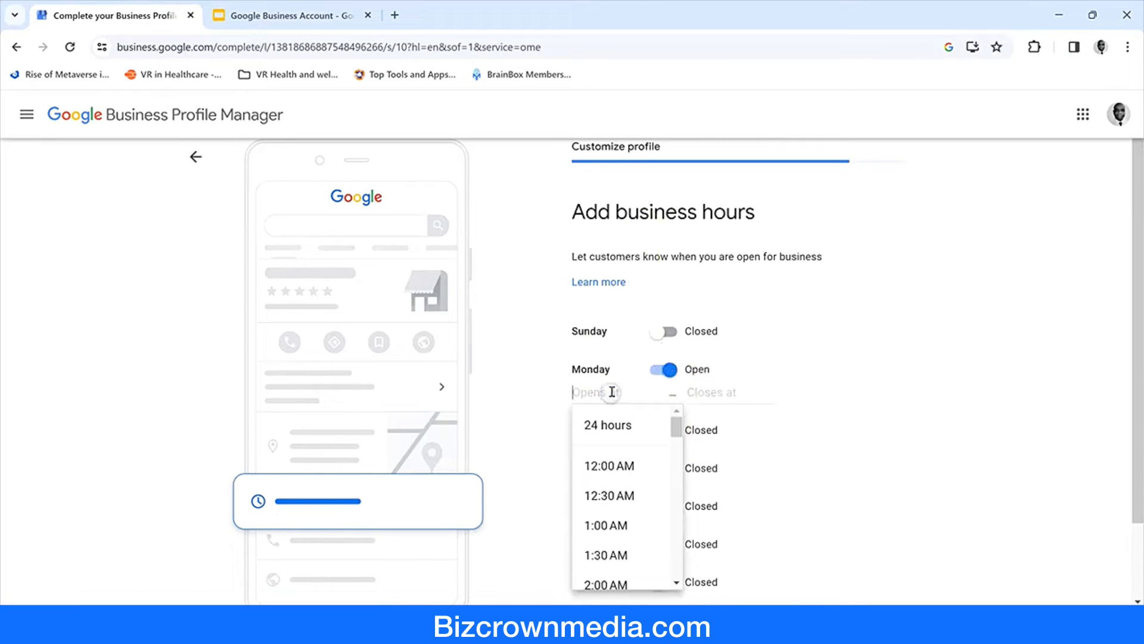
{"action": "scroll", "coordinate": [659, 519], "scroll_direction": "down", "scroll_amount": 5}
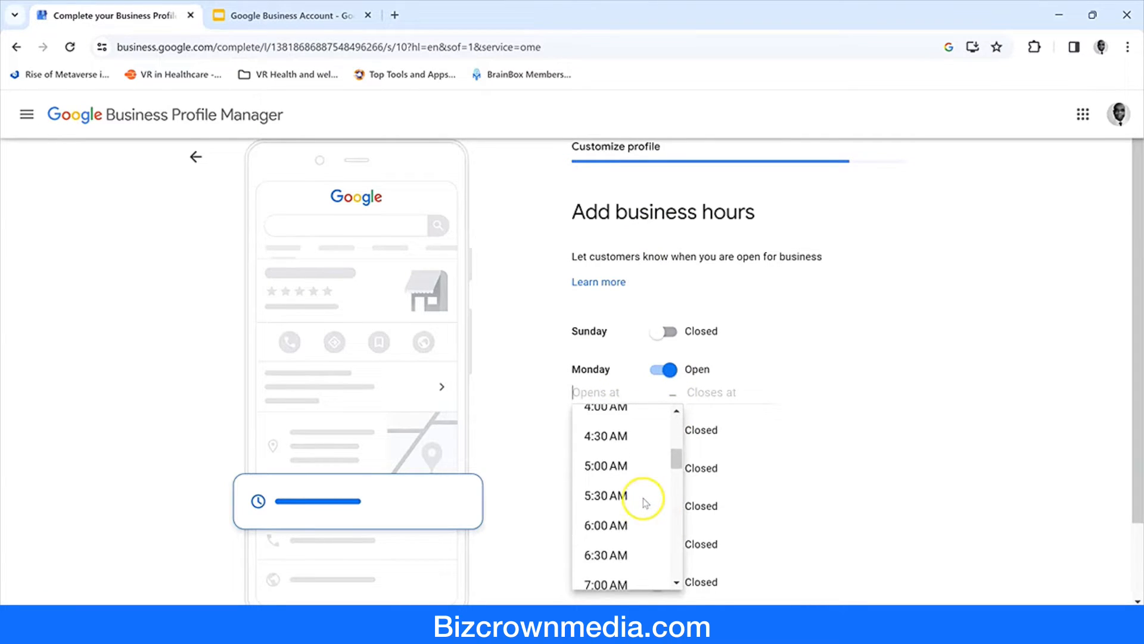
{"action": "scroll", "coordinate": [632, 506], "scroll_direction": "down", "scroll_amount": 1}
{"action": "left_click", "coordinate": [596, 508]}
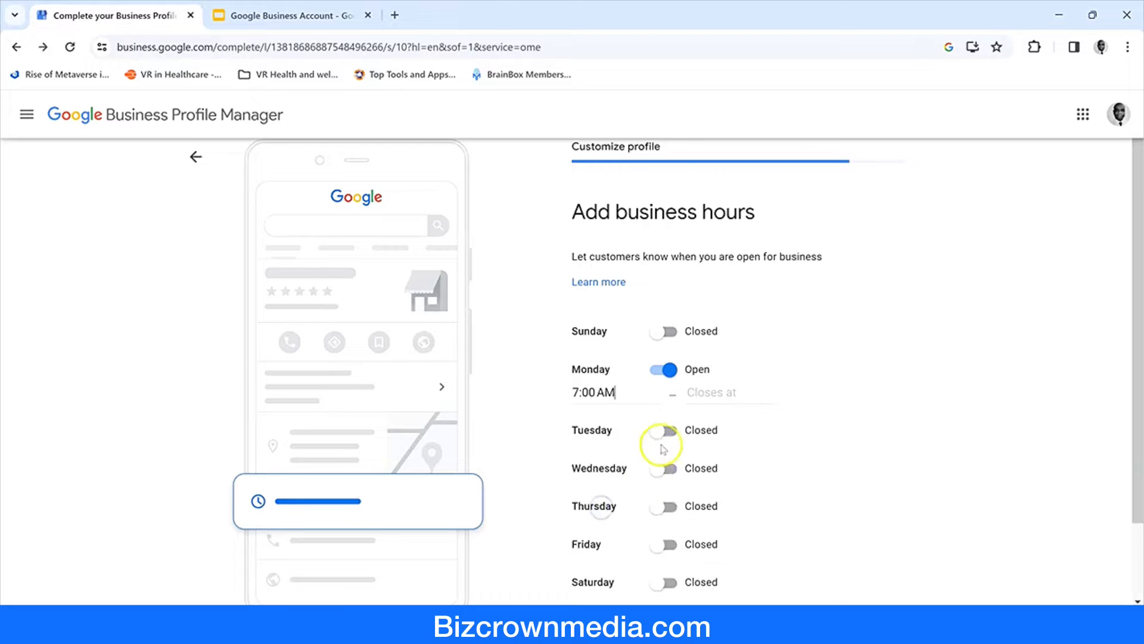
Set Monday's closing time to 4:00 PM.
{"action": "left_click", "coordinate": [709, 393]}
{"action": "scroll", "coordinate": [709, 465], "scroll_direction": "down", "scroll_amount": 5}
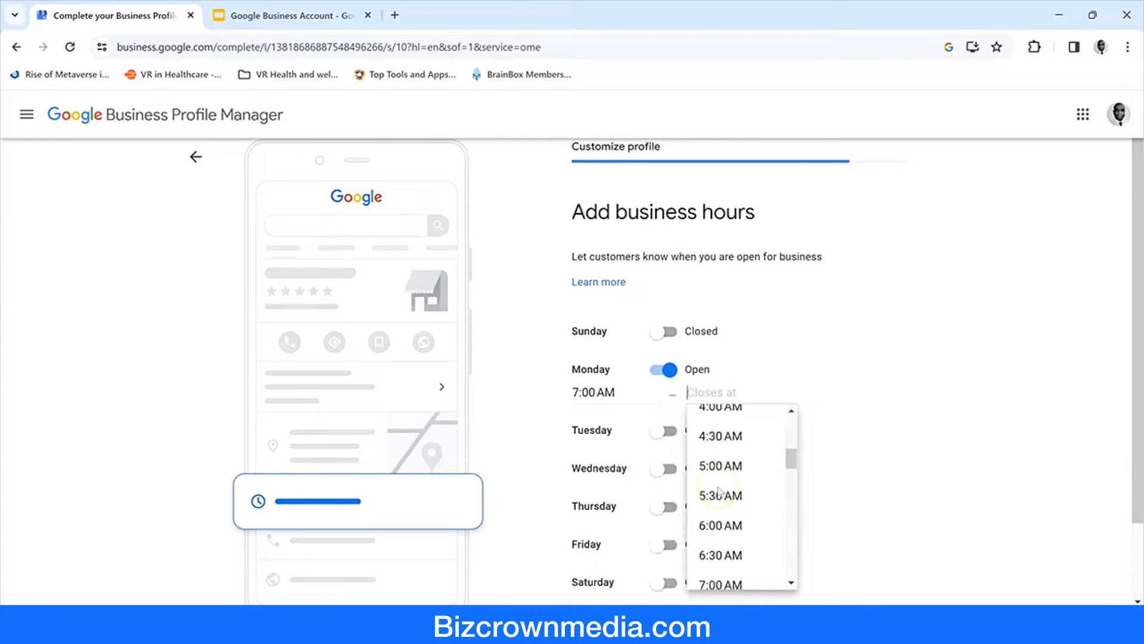
{"action": "scroll", "coordinate": [718, 444], "scroll_direction": "down", "scroll_amount": 3}
{"action": "scroll", "coordinate": [718, 453], "scroll_direction": "up", "scroll_amount": 7}
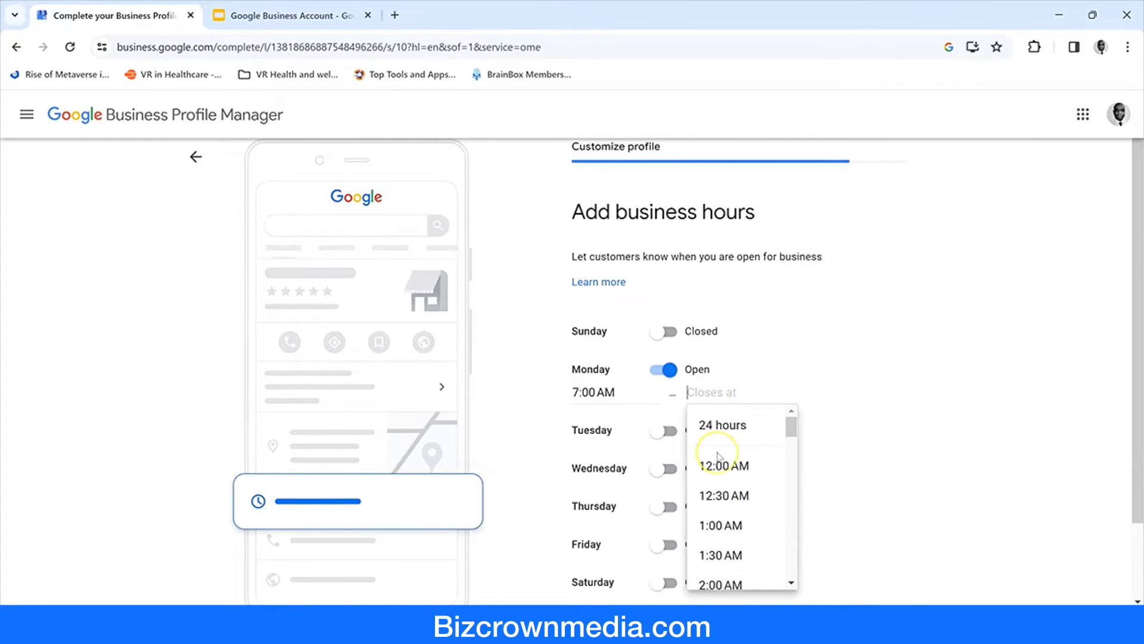
{"action": "scroll", "coordinate": [719, 458], "scroll_direction": "down", "scroll_amount": 17}
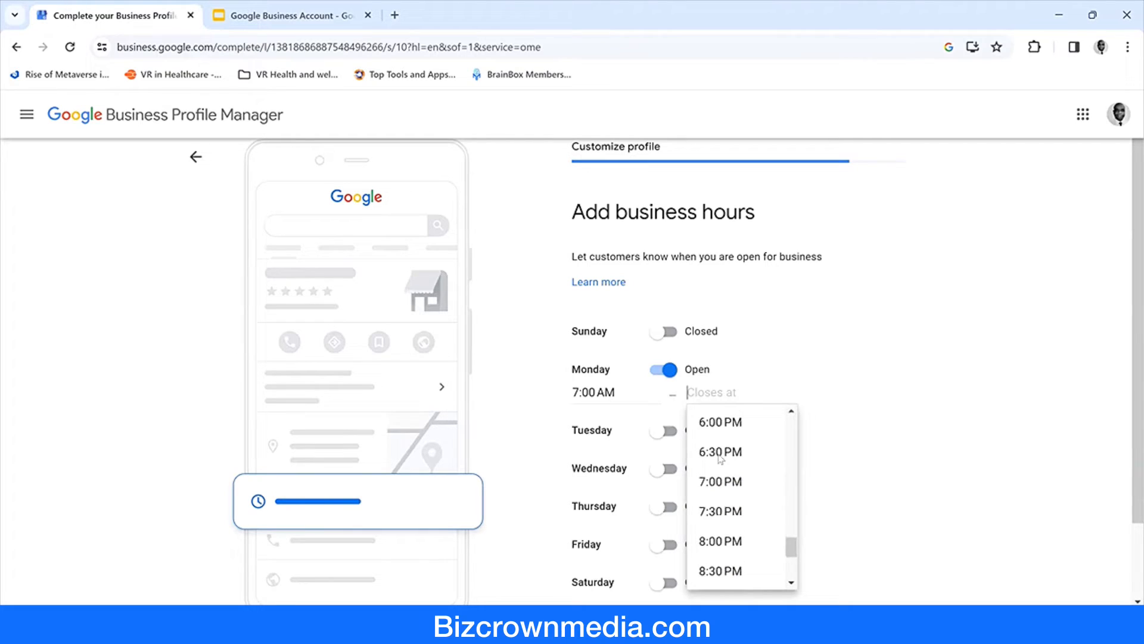
{"action": "scroll", "coordinate": [719, 458], "scroll_direction": "up", "scroll_amount": 2}
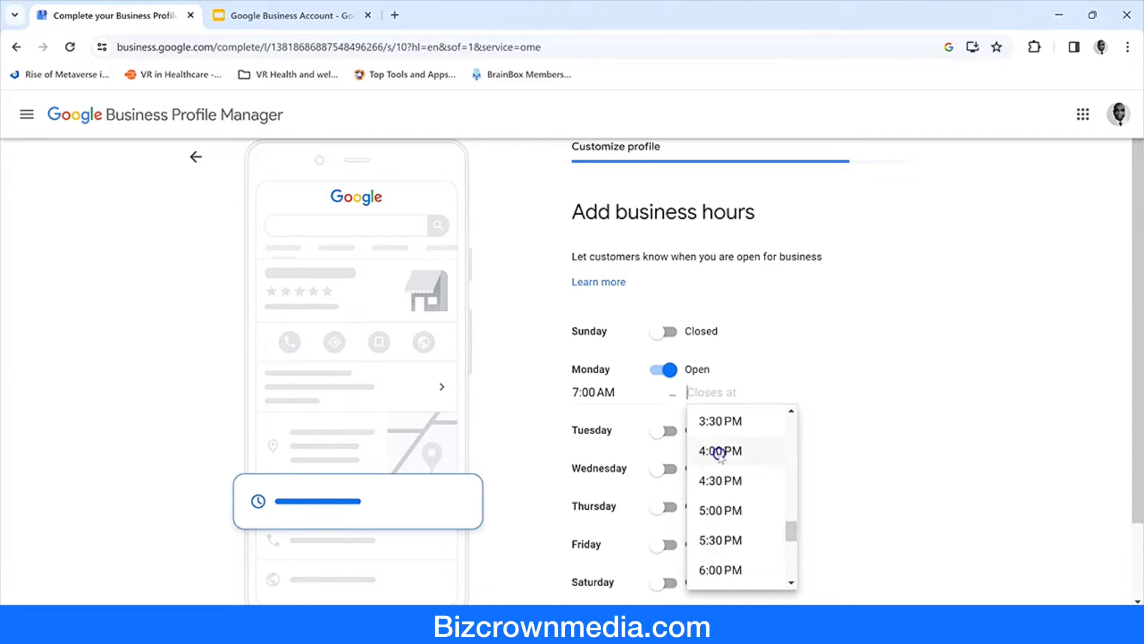
{"action": "left_click", "coordinate": [718, 450]}
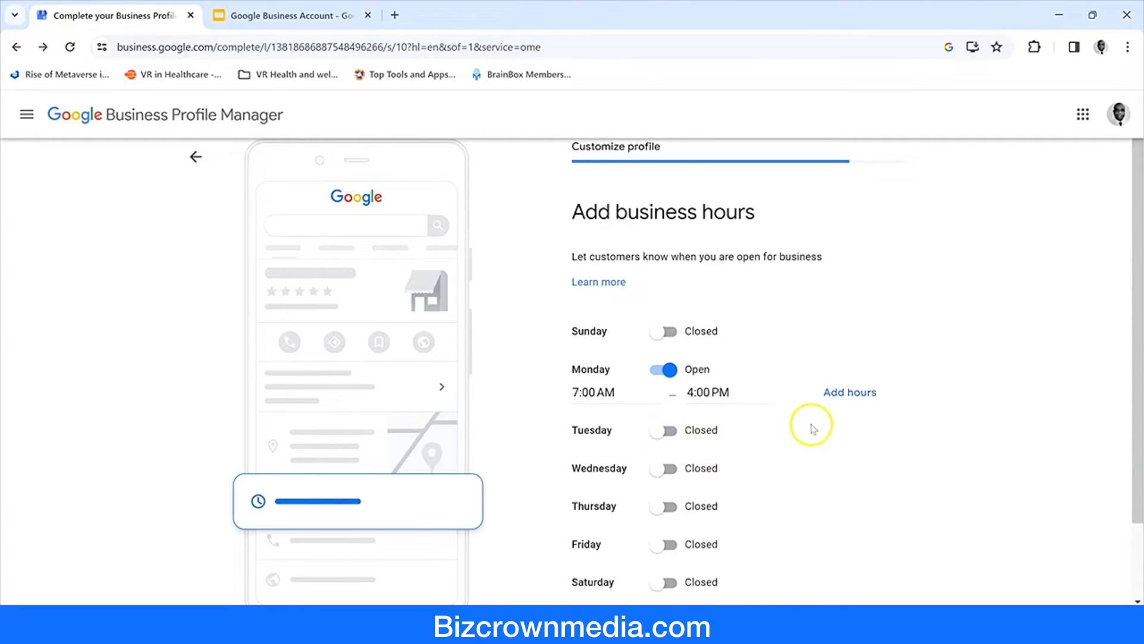
{"action": "scroll", "coordinate": [769, 446], "scroll_direction": "down", "scroll_amount": 2}
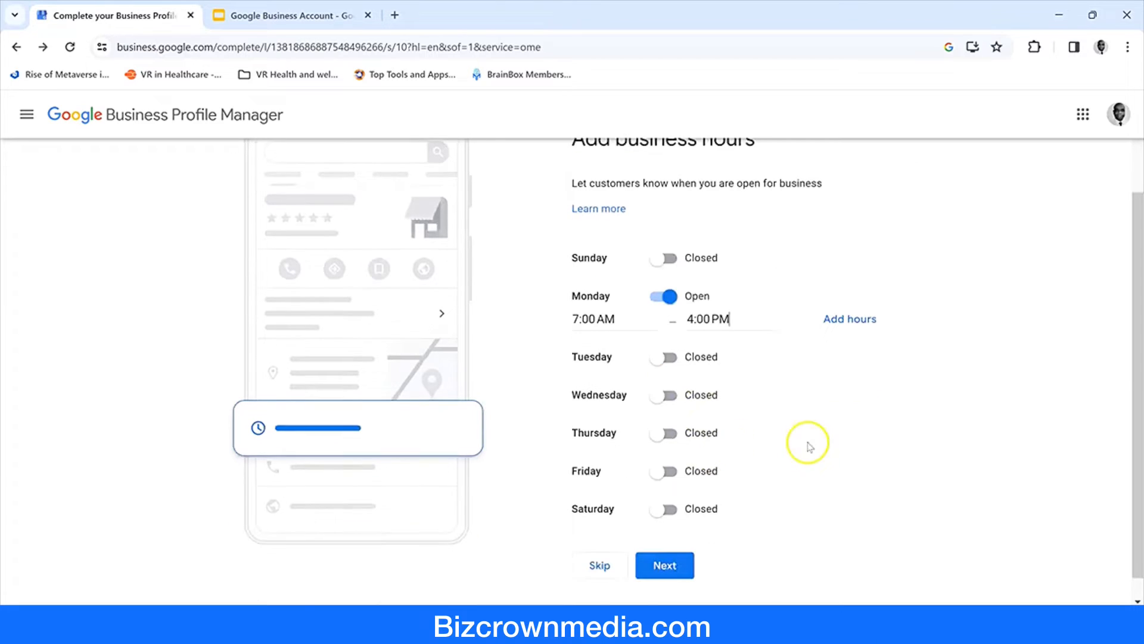
{"action": "left_click", "coordinate": [669, 357]}
{"action": "left_click", "coordinate": [668, 417]}
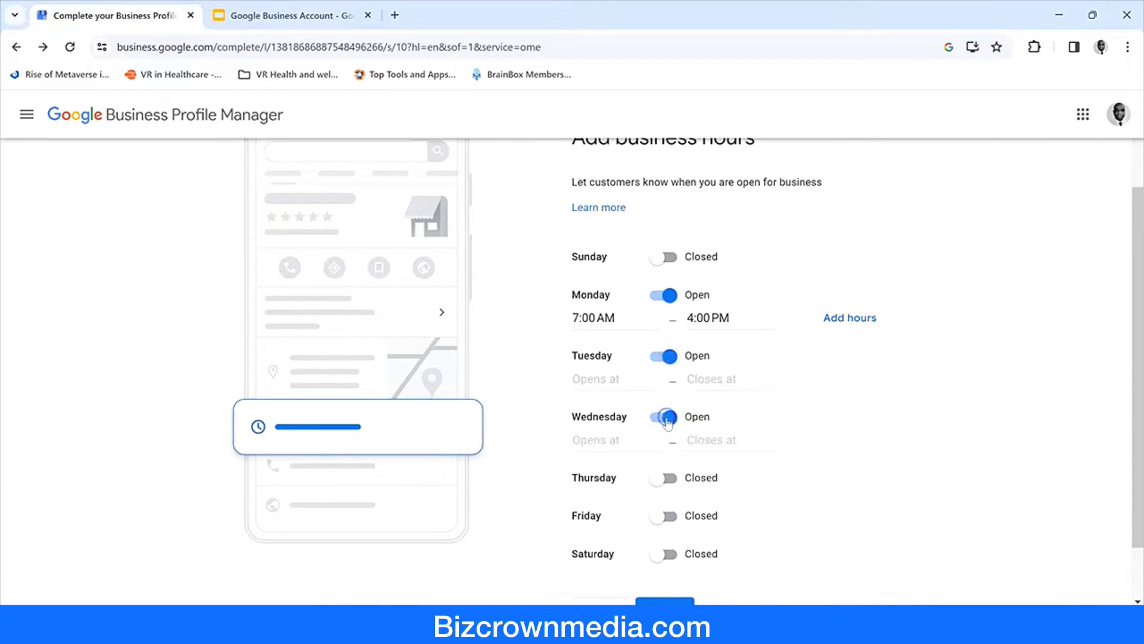
{"action": "scroll", "coordinate": [667, 411], "scroll_direction": "down", "scroll_amount": 2}
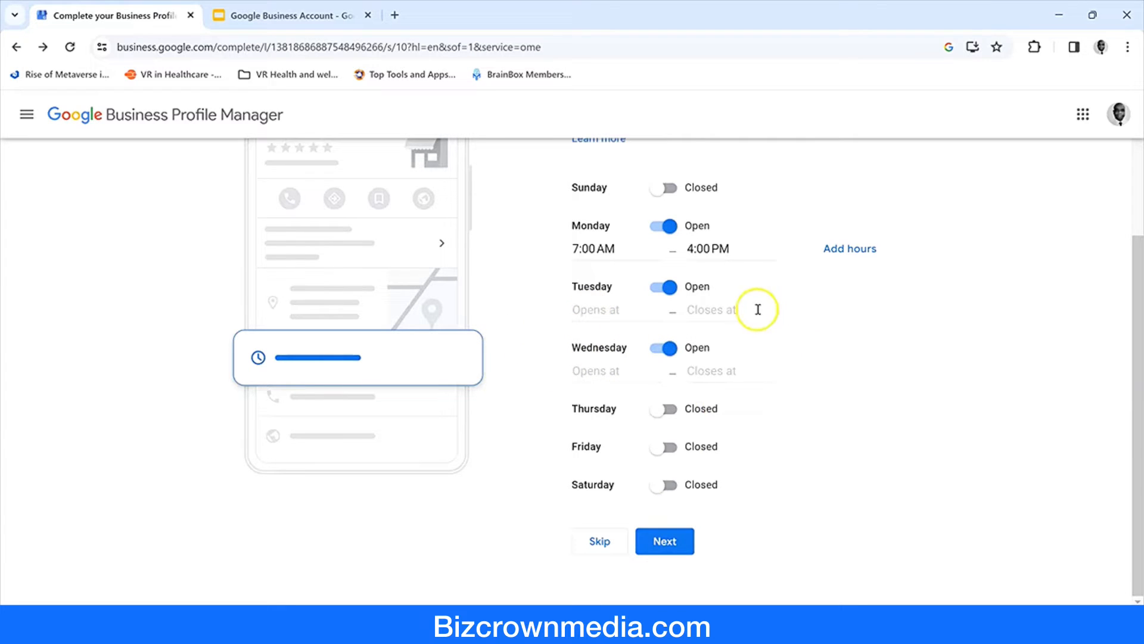
{"action": "left_click", "coordinate": [667, 542]}
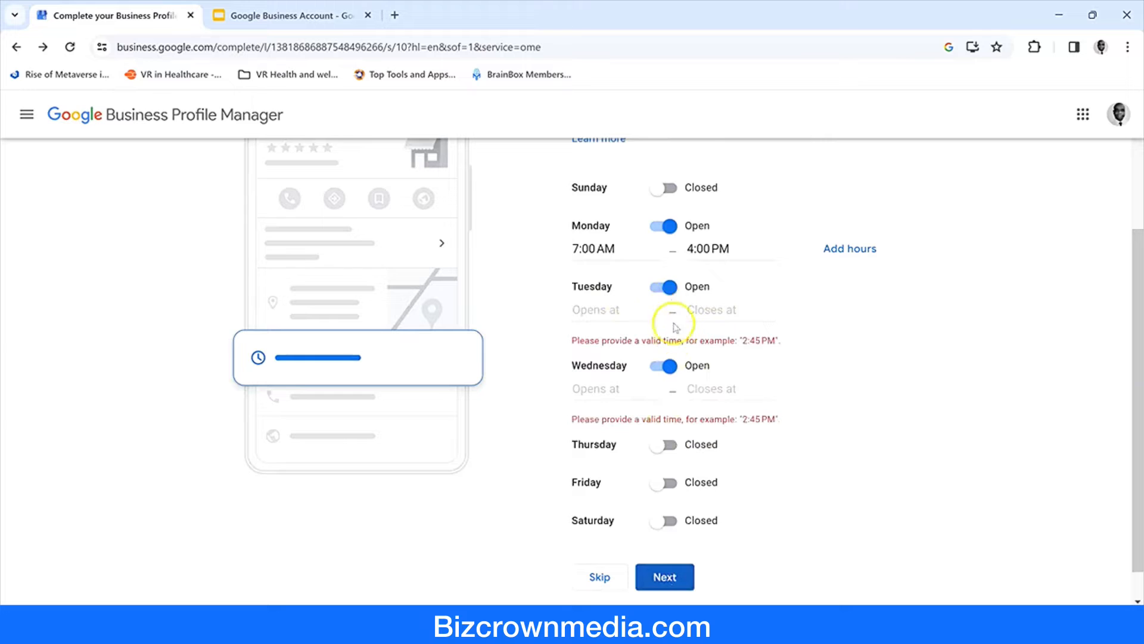
{"action": "left_click", "coordinate": [666, 287]}
{"action": "left_click", "coordinate": [664, 337]}
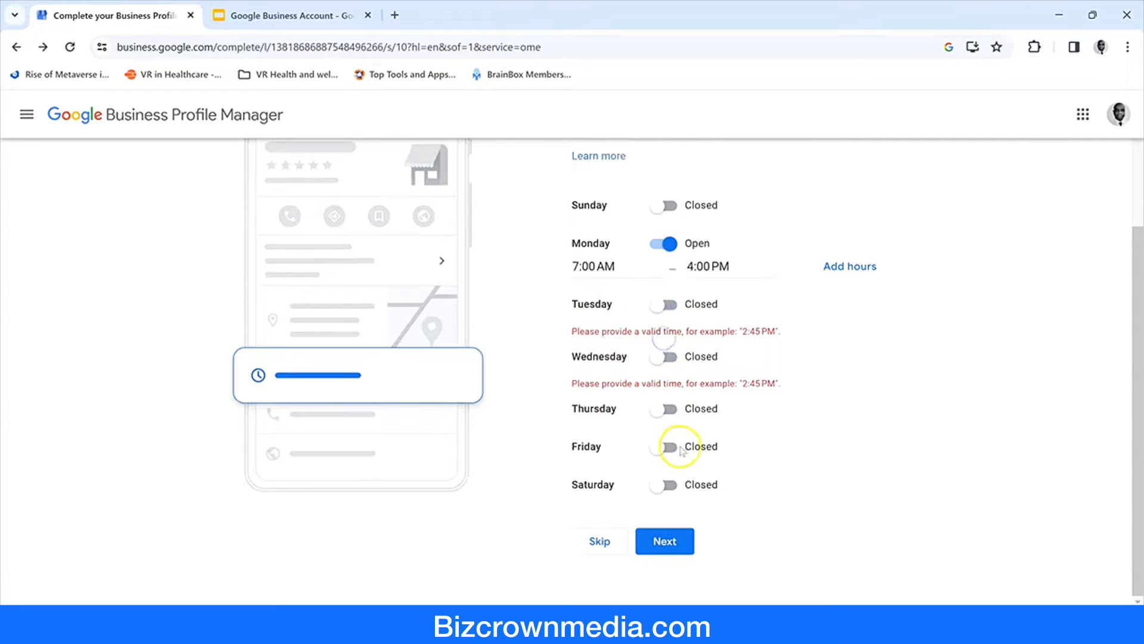
Save the business hours and continue past messaging with Accept Messages left on.
{"action": "left_click", "coordinate": [662, 543]}
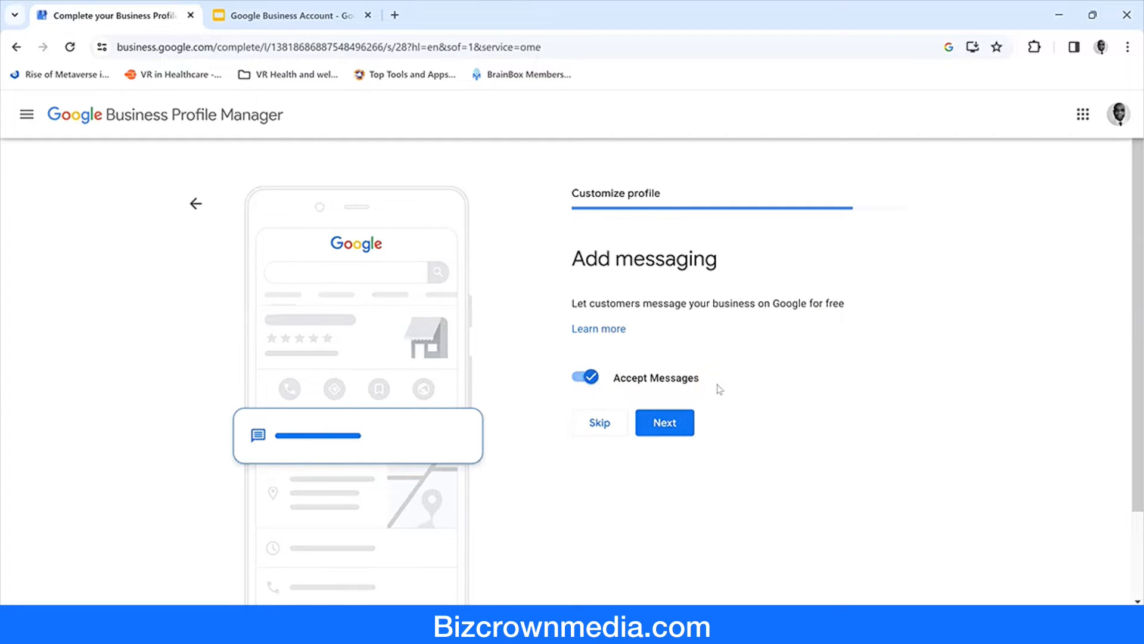
{"action": "left_click", "coordinate": [671, 424]}
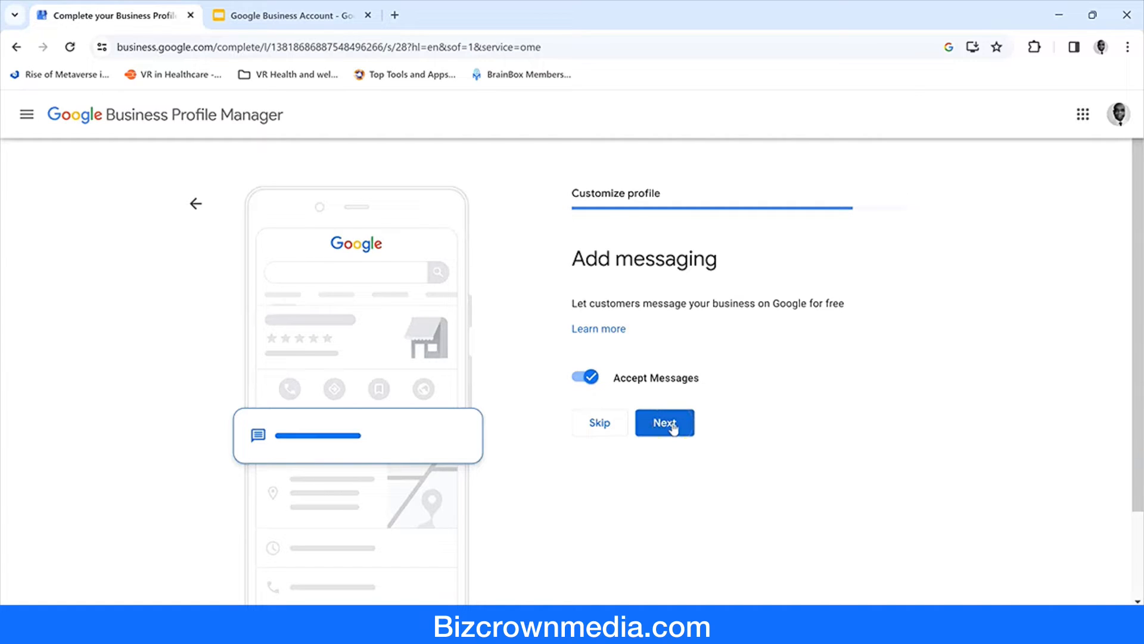
{"action": "left_click", "coordinate": [672, 424]}
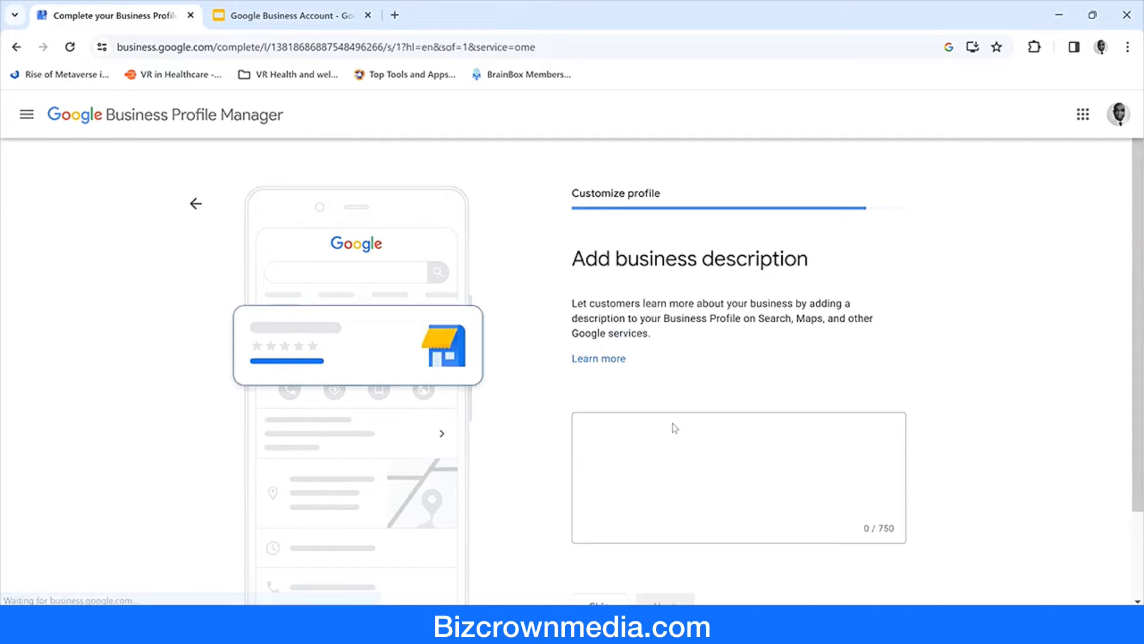
Enter the business description "We provide Instagram and social media marketing services" and proceed to the photos.
{"action": "left_click", "coordinate": [688, 451]}
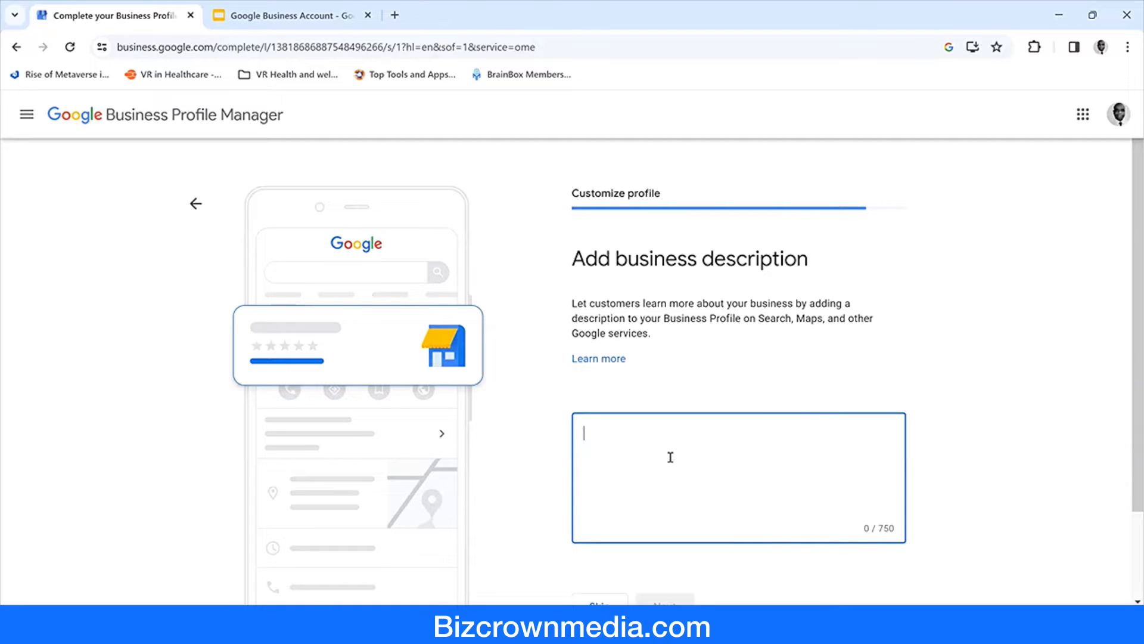
{"action": "type", "text": "We"}
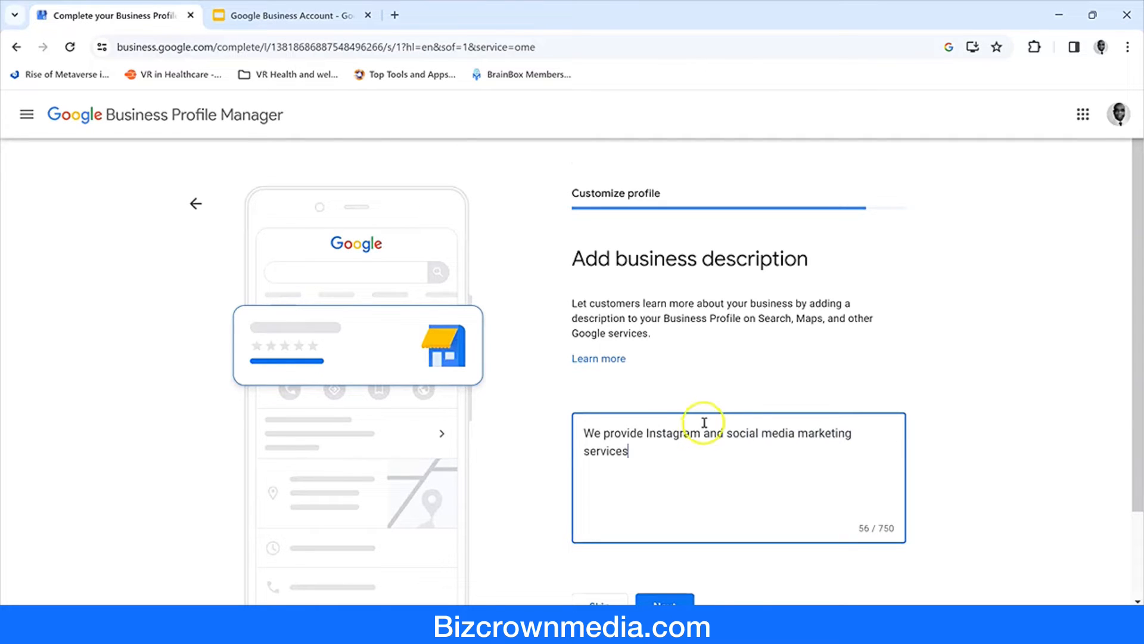
{"action": "scroll", "coordinate": [704, 423], "scroll_direction": "down", "scroll_amount": 2}
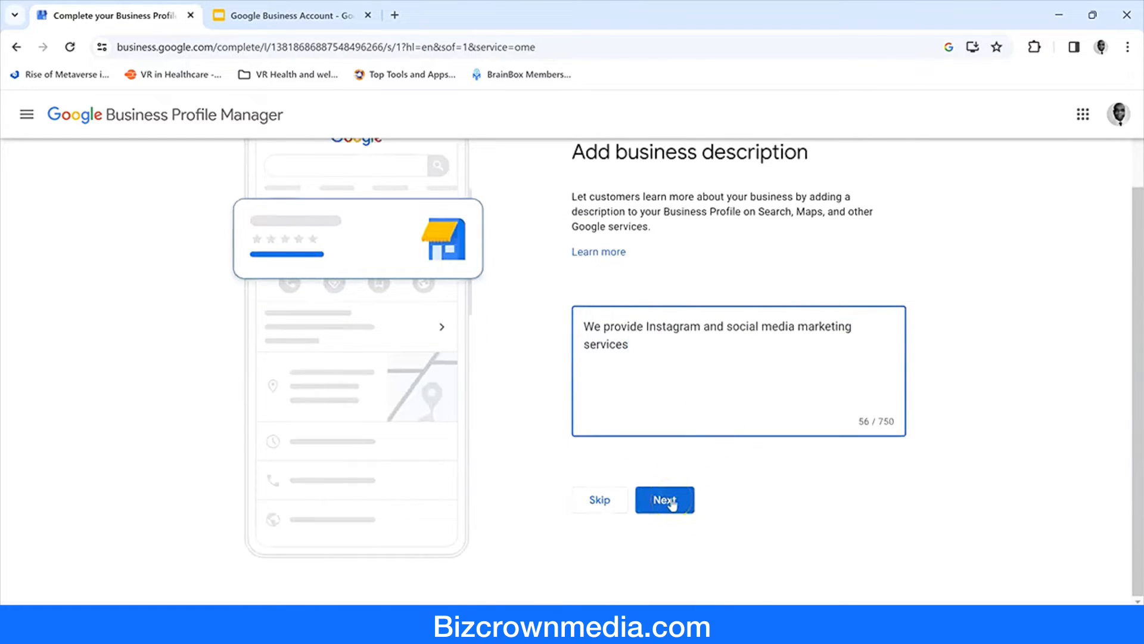
{"action": "left_click", "coordinate": [662, 503]}
{"action": "left_click", "coordinate": [663, 502]}
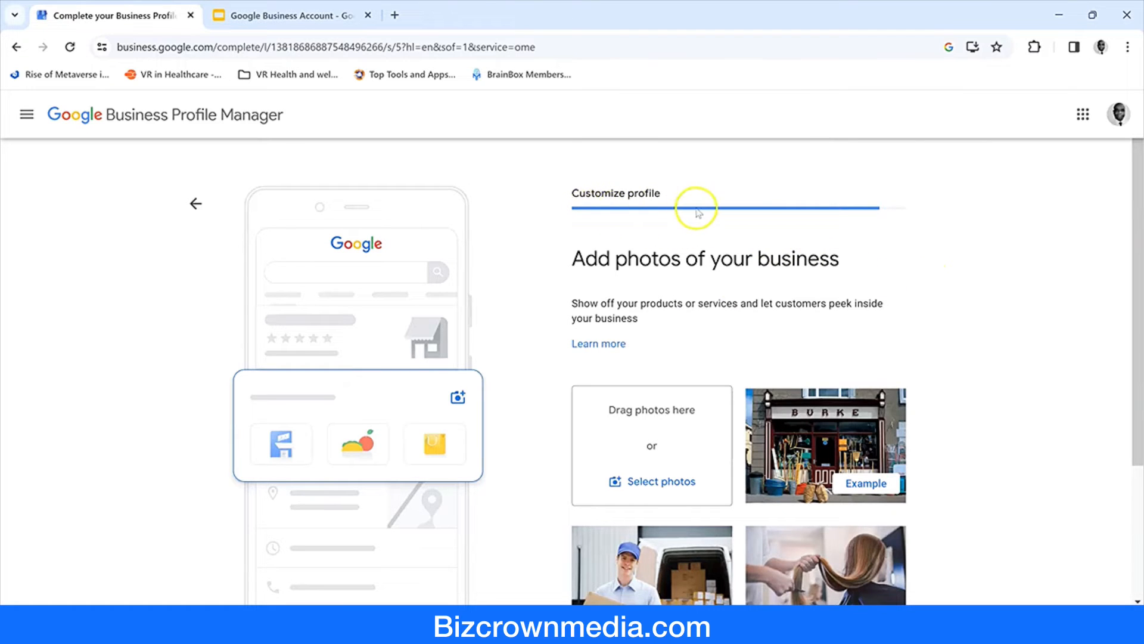
{"action": "scroll", "coordinate": [912, 250], "scroll_direction": "down", "scroll_amount": 2}
{"action": "scroll", "coordinate": [912, 250], "scroll_direction": "up", "scroll_amount": 1}
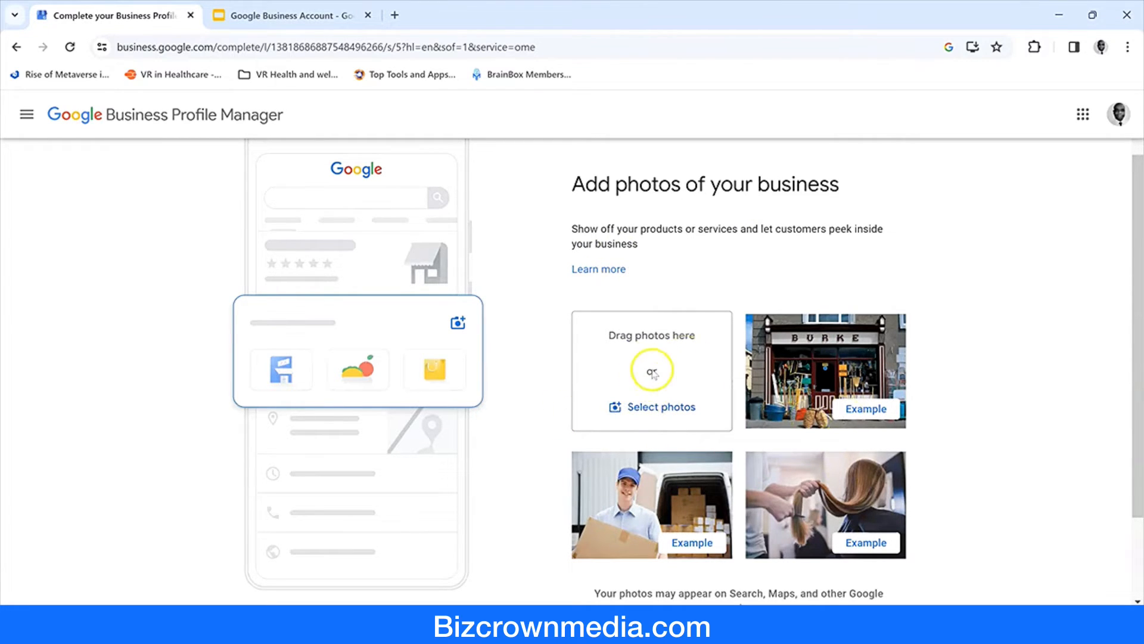
{"action": "scroll", "coordinate": [734, 420], "scroll_direction": "down", "scroll_amount": 2}
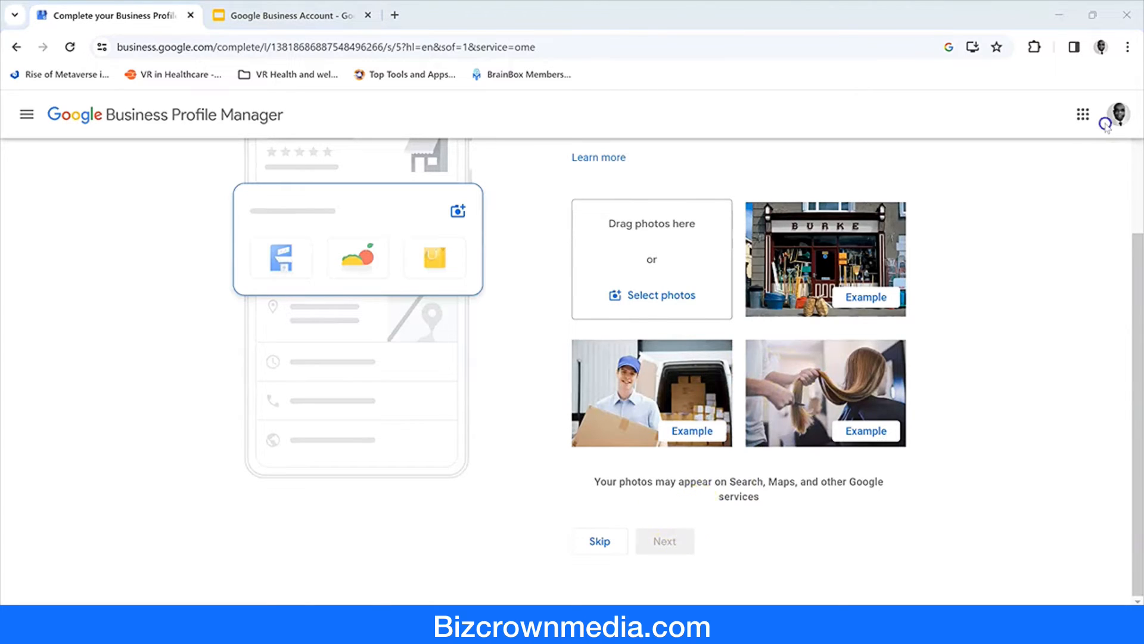
{"action": "left_click_drag", "start_coordinate": [1105, 125], "coordinate": [646, 284]}
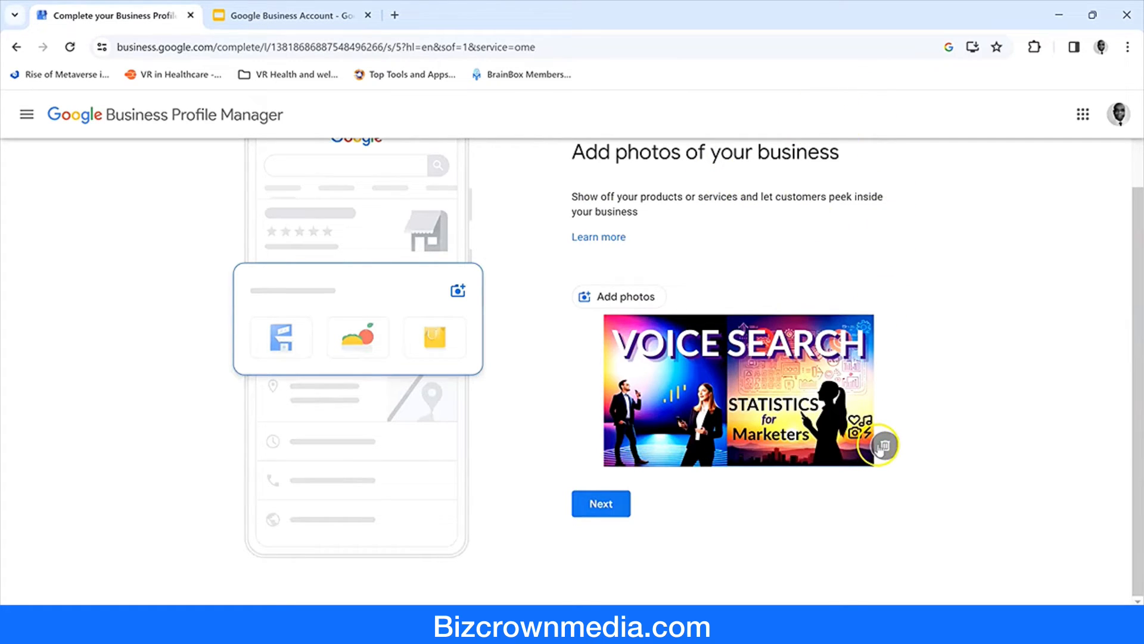
{"action": "left_click", "coordinate": [884, 446]}
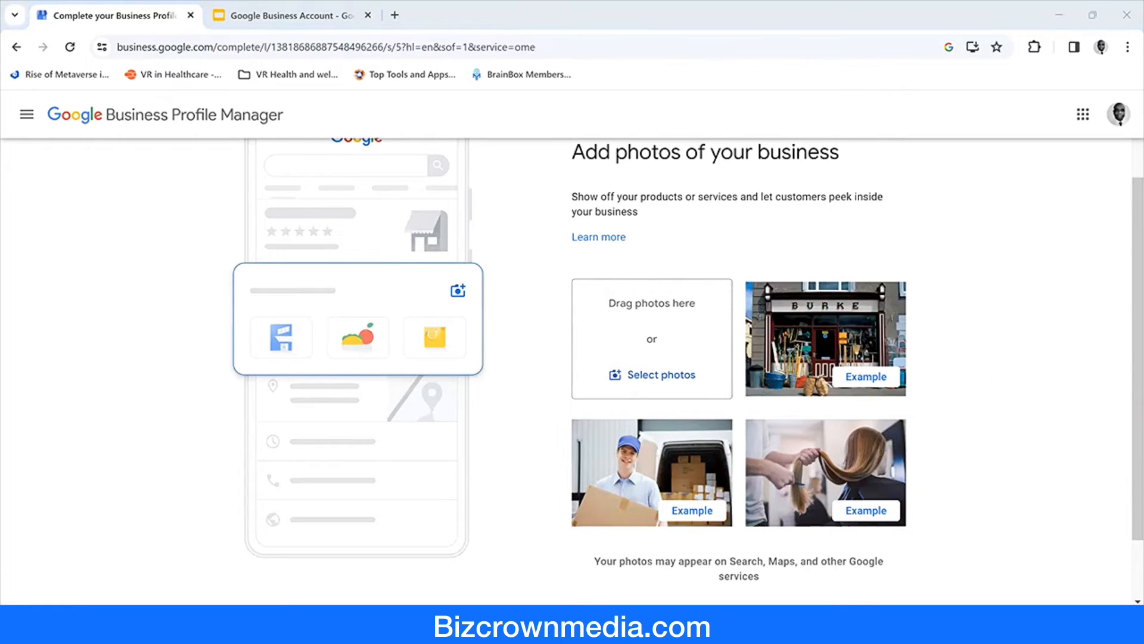
Add a photo to the business profile and proceed past the photo upload.
{"action": "left_click_drag", "start_coordinate": [1143, 179], "coordinate": [616, 320]}
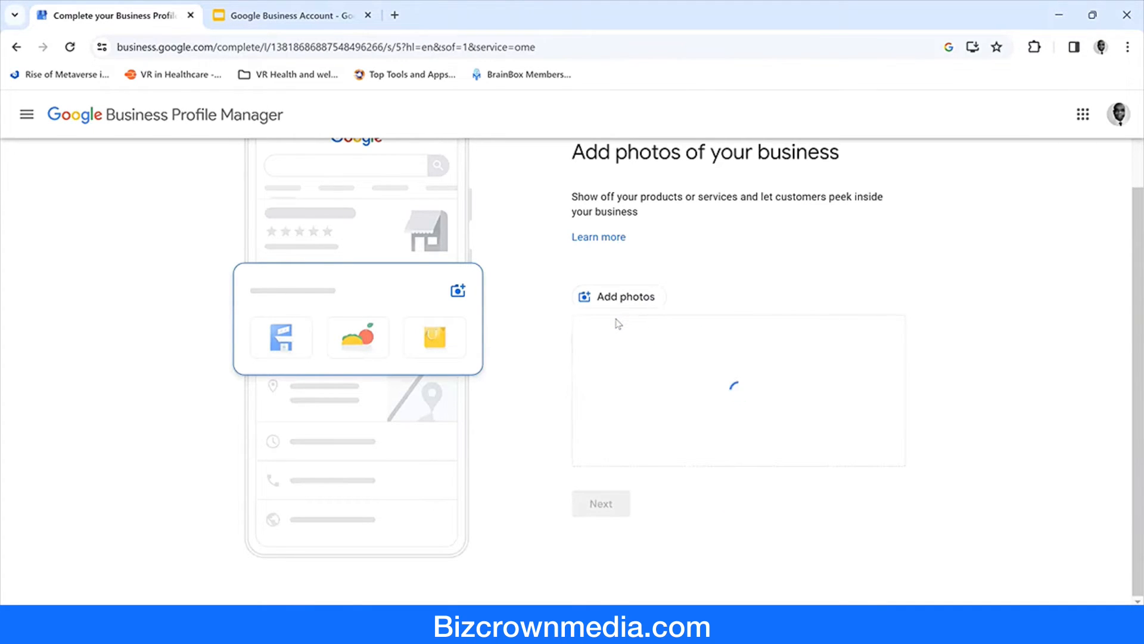
{"action": "left_click", "coordinate": [602, 503]}
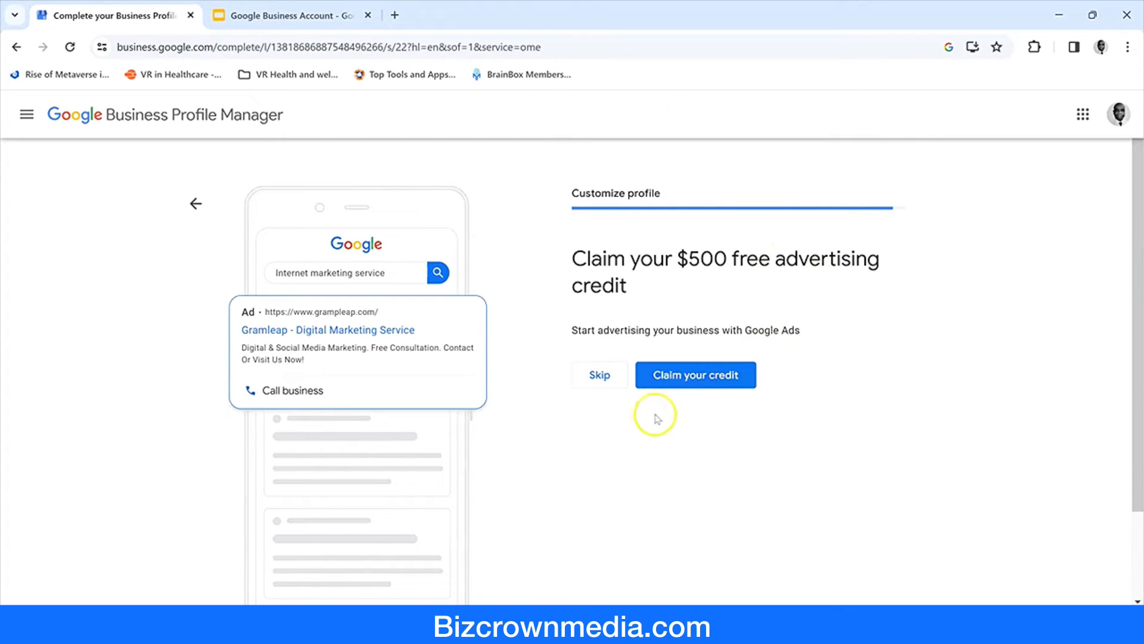
Skip the $500 free advertising credit and finish customizing the profile.
{"action": "left_click", "coordinate": [596, 379]}
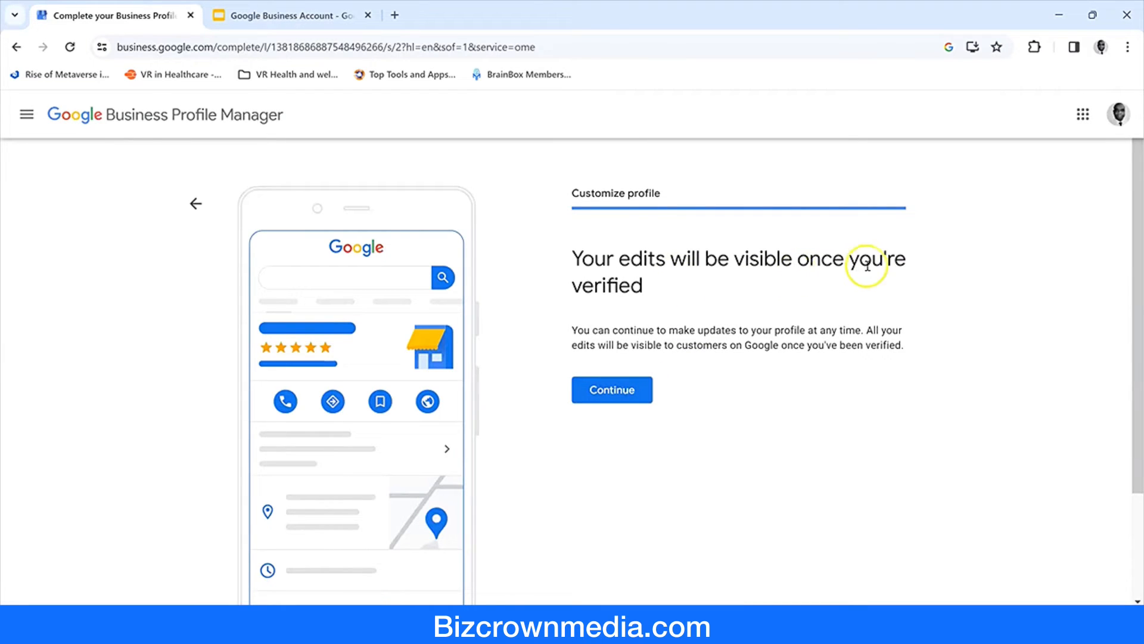
{"action": "left_click", "coordinate": [615, 390]}
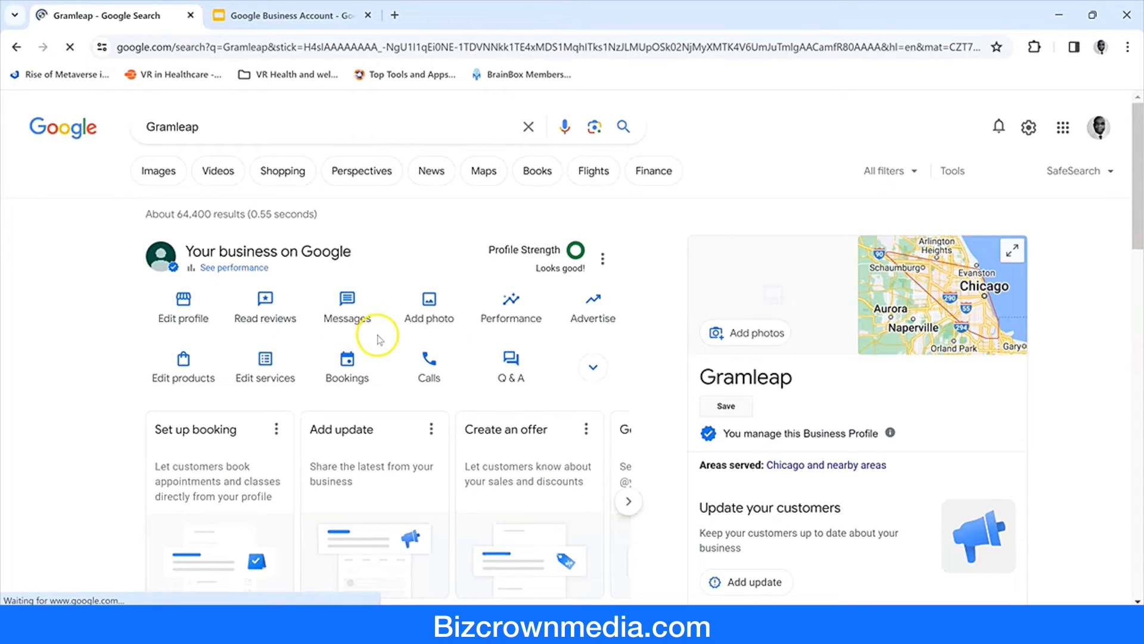
Open Gramleap's business information, review its about, contact, location and hours sections, and return to the profile overview.
{"action": "scroll", "coordinate": [377, 339], "scroll_direction": "down", "scroll_amount": 1}
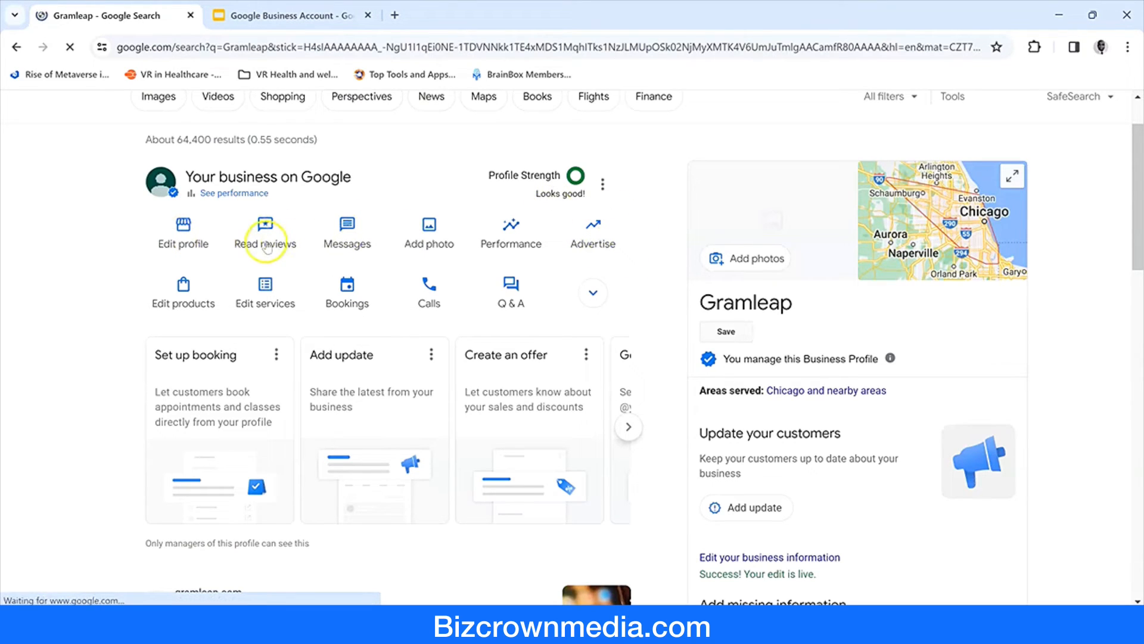
{"action": "left_click", "coordinate": [185, 236]}
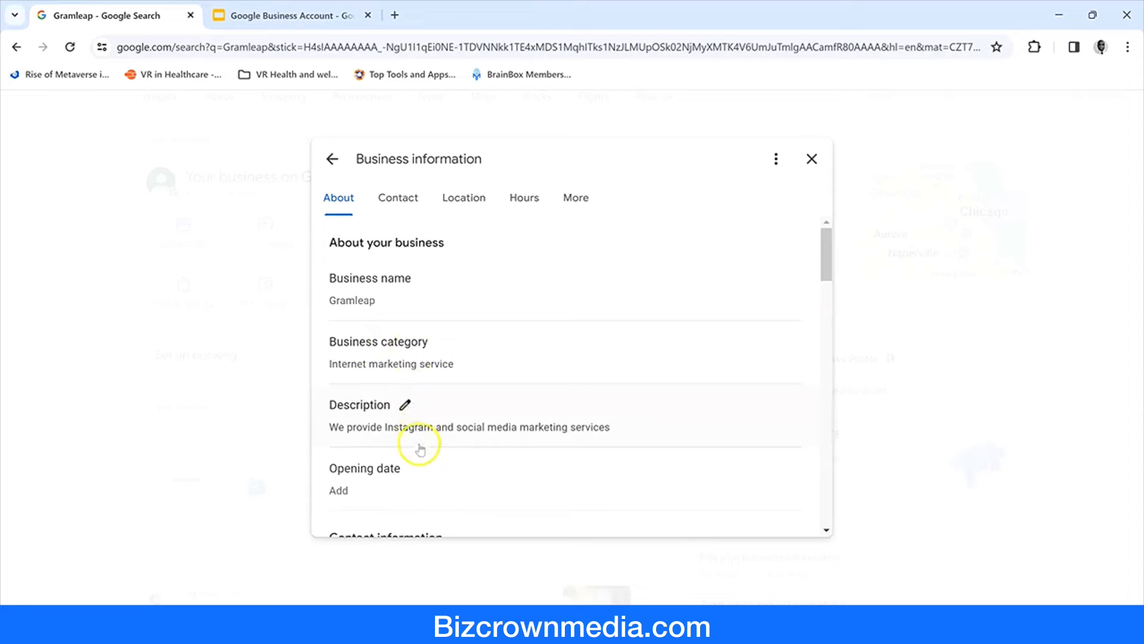
{"action": "scroll", "coordinate": [418, 441], "scroll_direction": "down", "scroll_amount": 6}
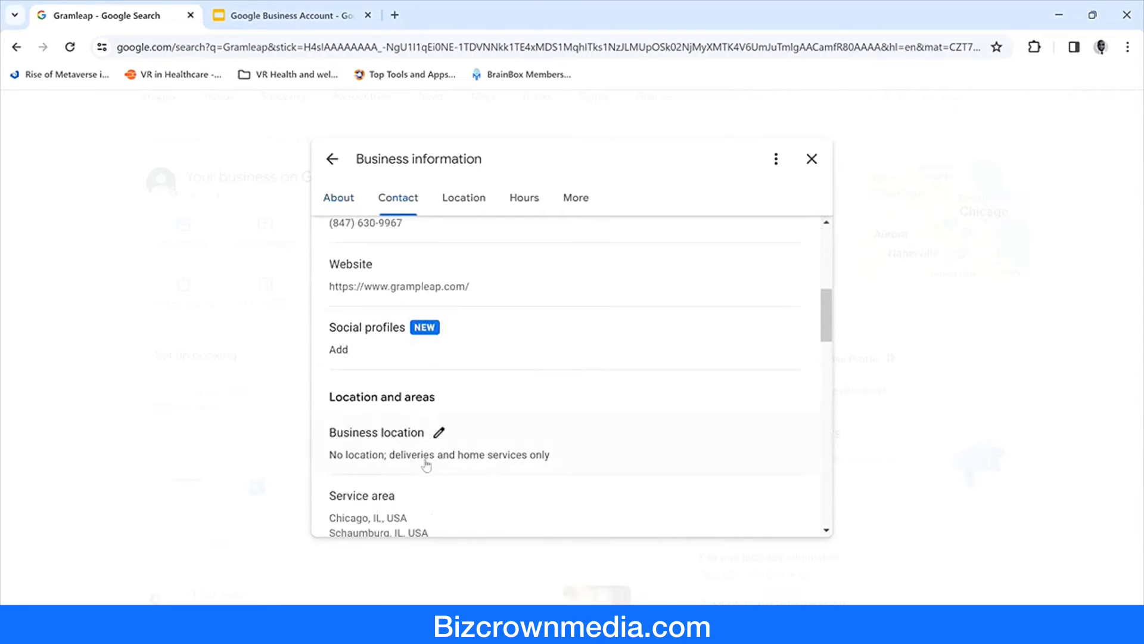
{"action": "scroll", "coordinate": [426, 465], "scroll_direction": "down", "scroll_amount": 4}
{"action": "scroll", "coordinate": [427, 466], "scroll_direction": "up", "scroll_amount": 10}
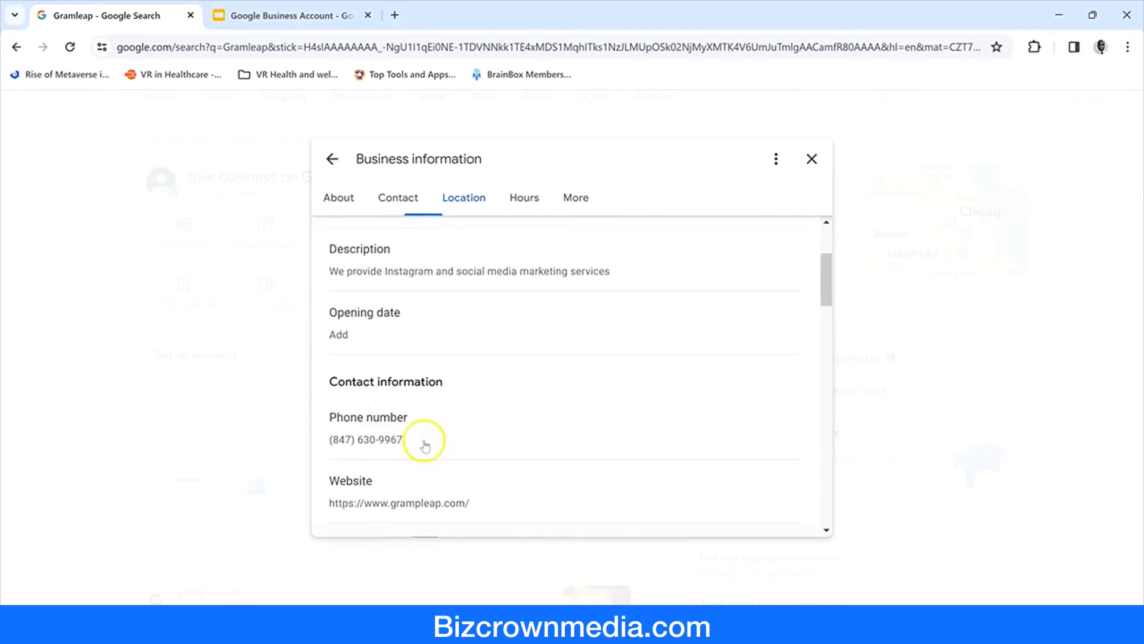
{"action": "left_click", "coordinate": [399, 197]}
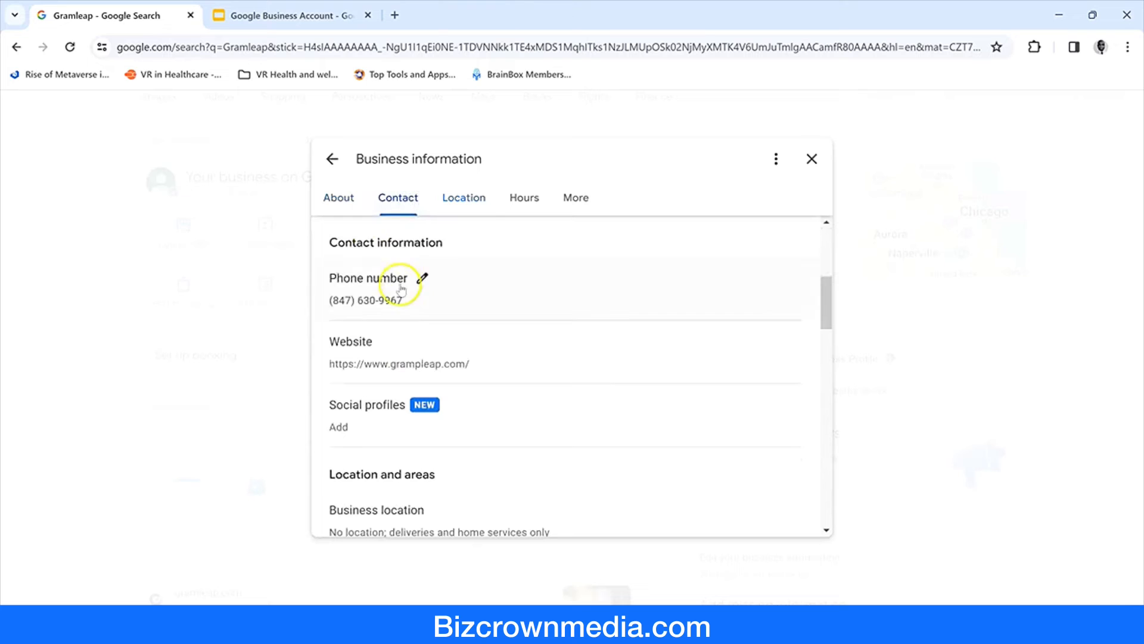
{"action": "left_click", "coordinate": [470, 196]}
{"action": "left_click", "coordinate": [534, 199]}
{"action": "left_click", "coordinate": [574, 197]}
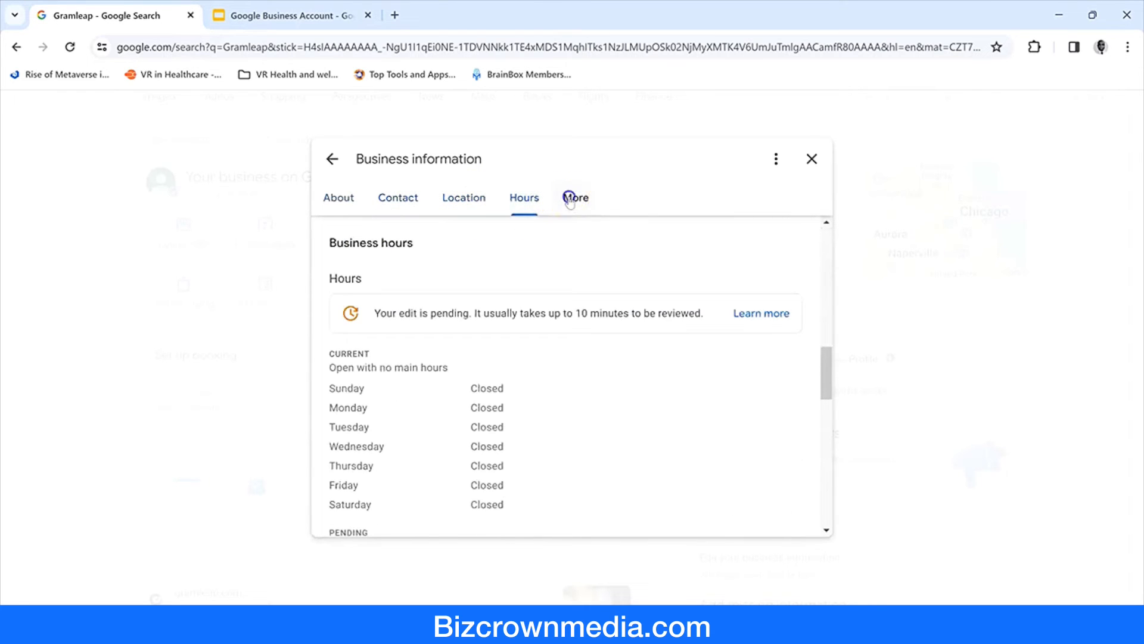
{"action": "left_click", "coordinate": [332, 158]}
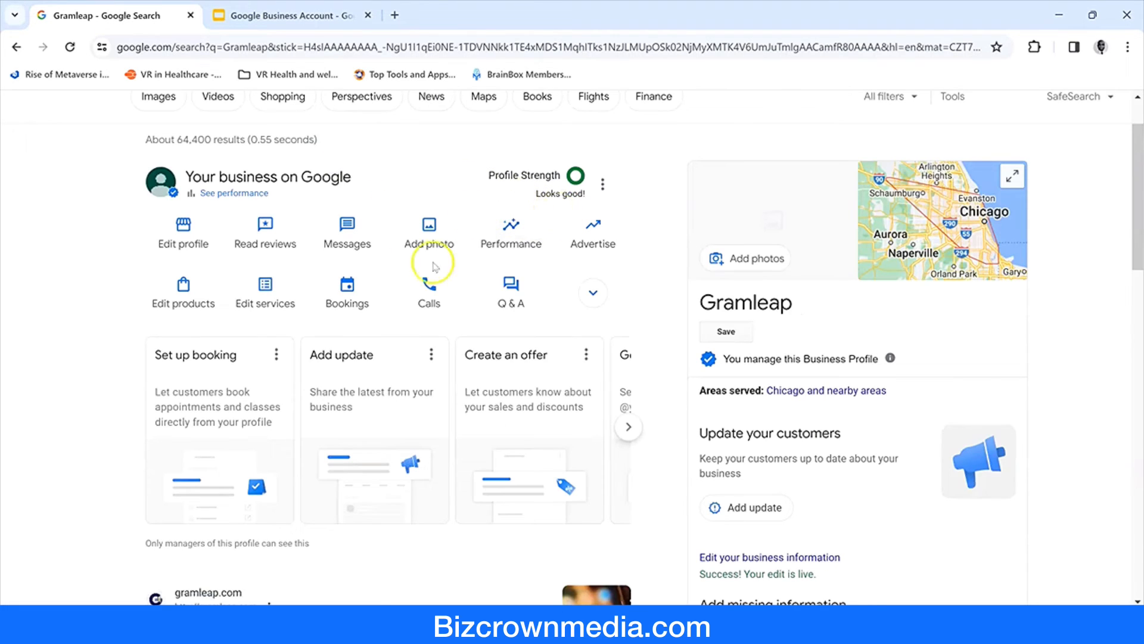
Look over Gramleap's public listing in the search results, from the business information down to the reviews.
{"action": "scroll", "coordinate": [834, 471], "scroll_direction": "down", "scroll_amount": 5}
{"action": "scroll", "coordinate": [837, 451], "scroll_direction": "down", "scroll_amount": 4}
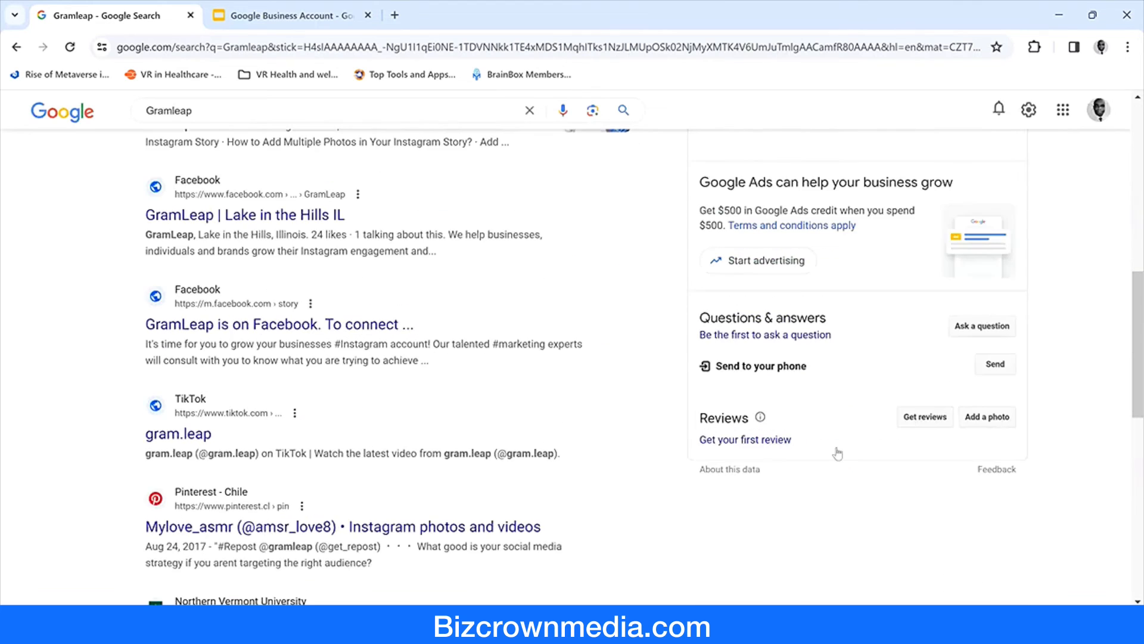
{"action": "scroll", "coordinate": [836, 452], "scroll_direction": "up", "scroll_amount": 10}
{"action": "scroll", "coordinate": [835, 449], "scroll_direction": "down", "scroll_amount": 2}
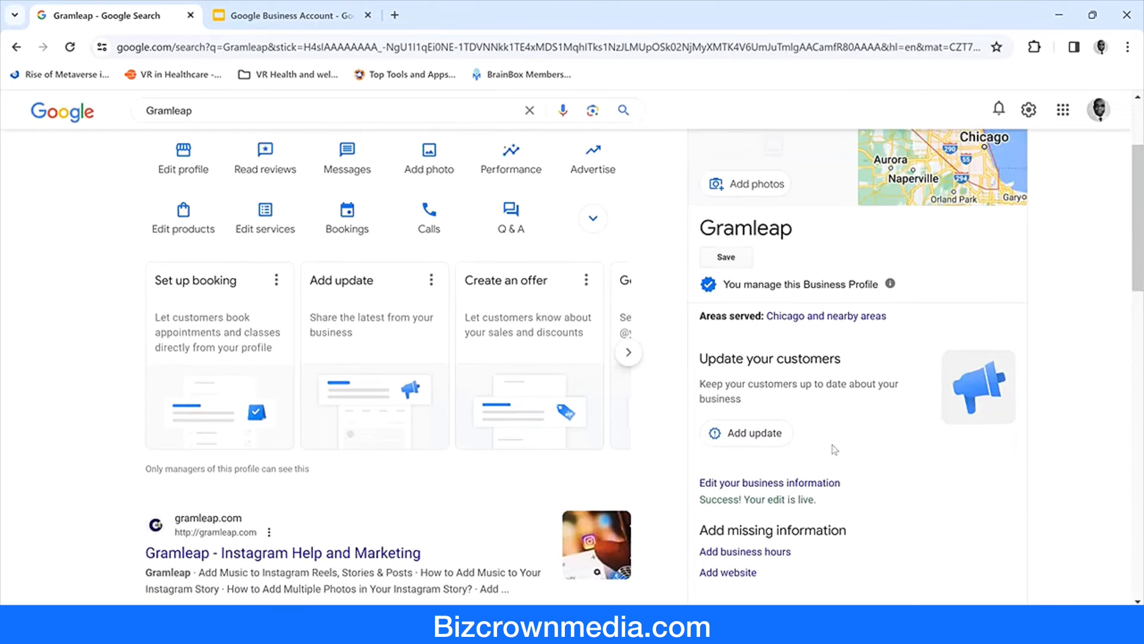
{"action": "scroll", "coordinate": [834, 450], "scroll_direction": "up", "scroll_amount": 3}
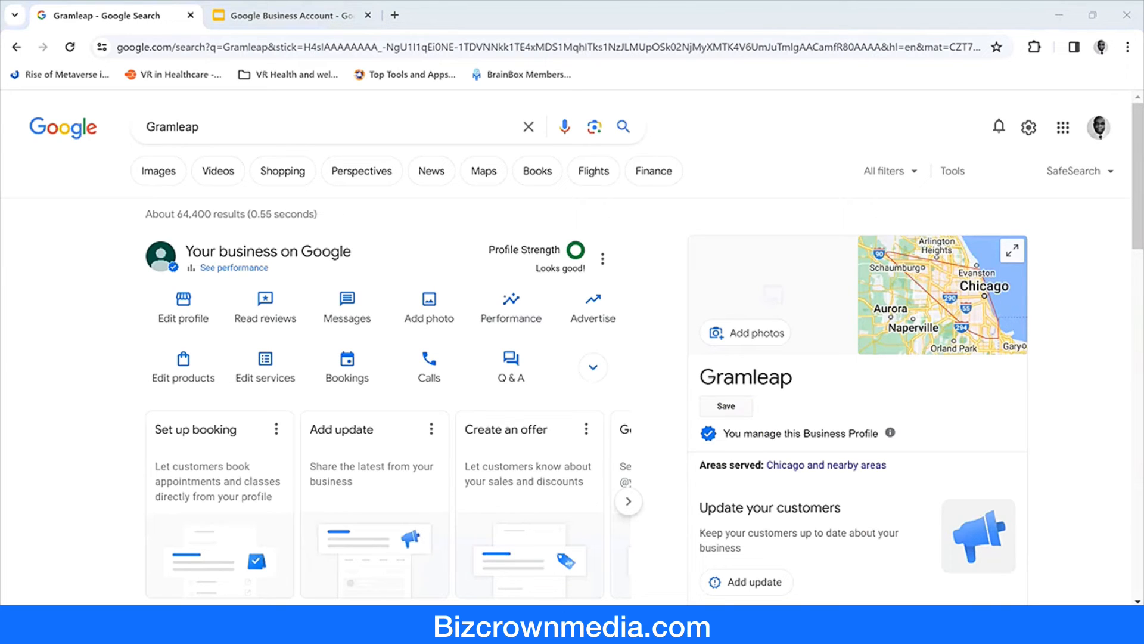
Switch to the browser window with the BizCrown Media profile, maximize it, and examine the listing's reviews, address and hours.
{"action": "left_click_drag", "start_coordinate": [1142, 89], "coordinate": [551, 115]}
{"action": "left_click", "coordinate": [811, 113]}
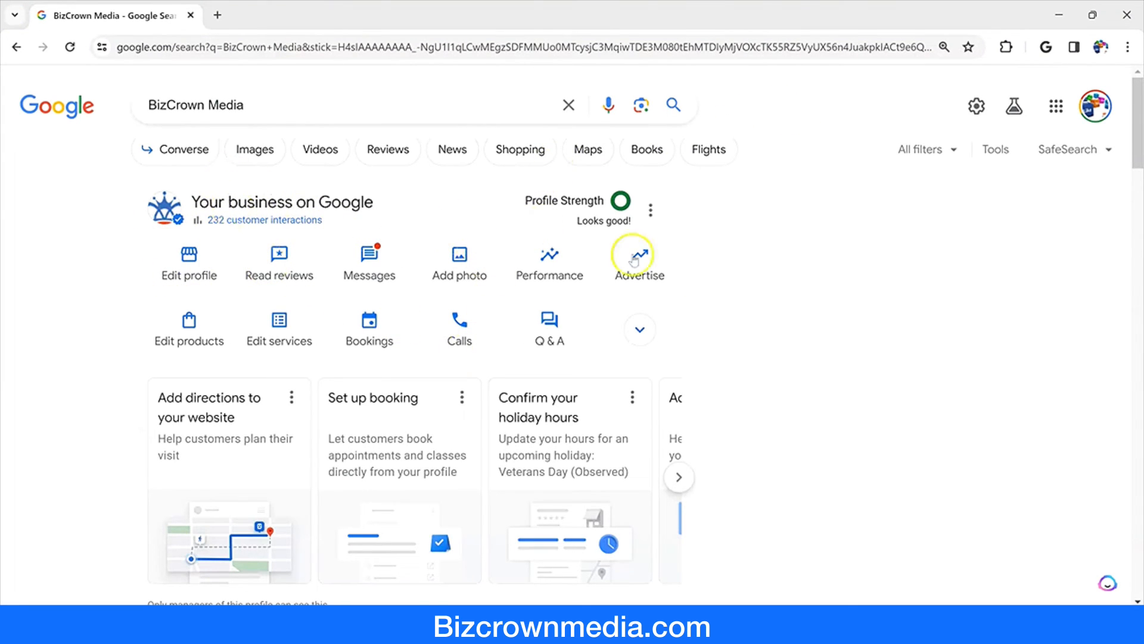
{"action": "scroll", "coordinate": [882, 378], "scroll_direction": "down", "scroll_amount": 1}
{"action": "scroll", "coordinate": [883, 378], "scroll_direction": "down", "scroll_amount": 12}
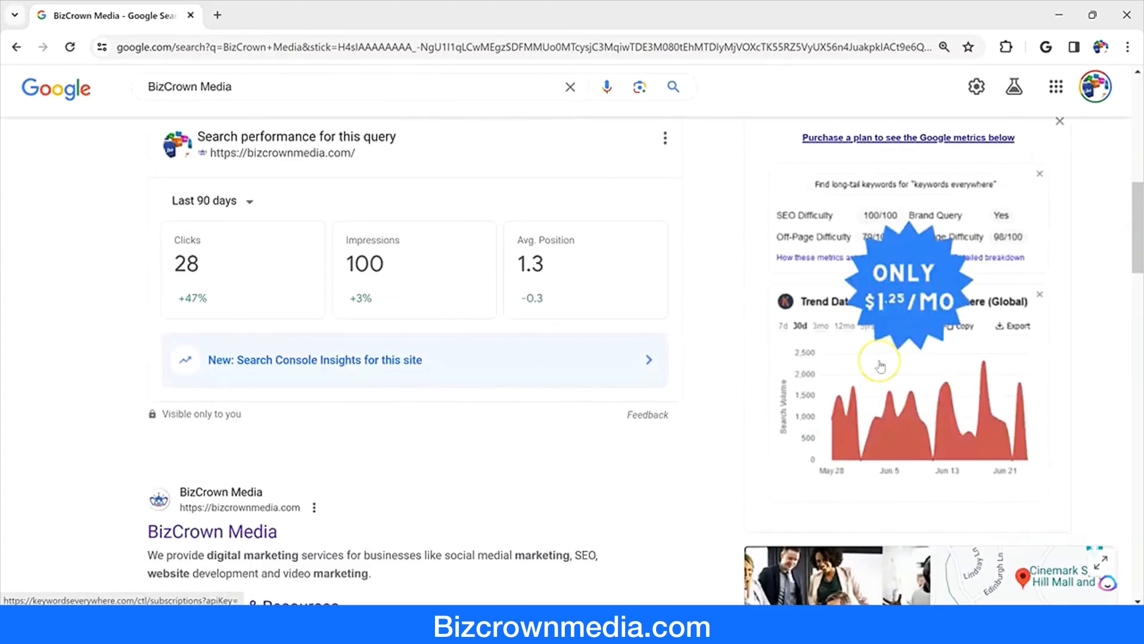
{"action": "scroll", "coordinate": [880, 366], "scroll_direction": "down", "scroll_amount": 8}
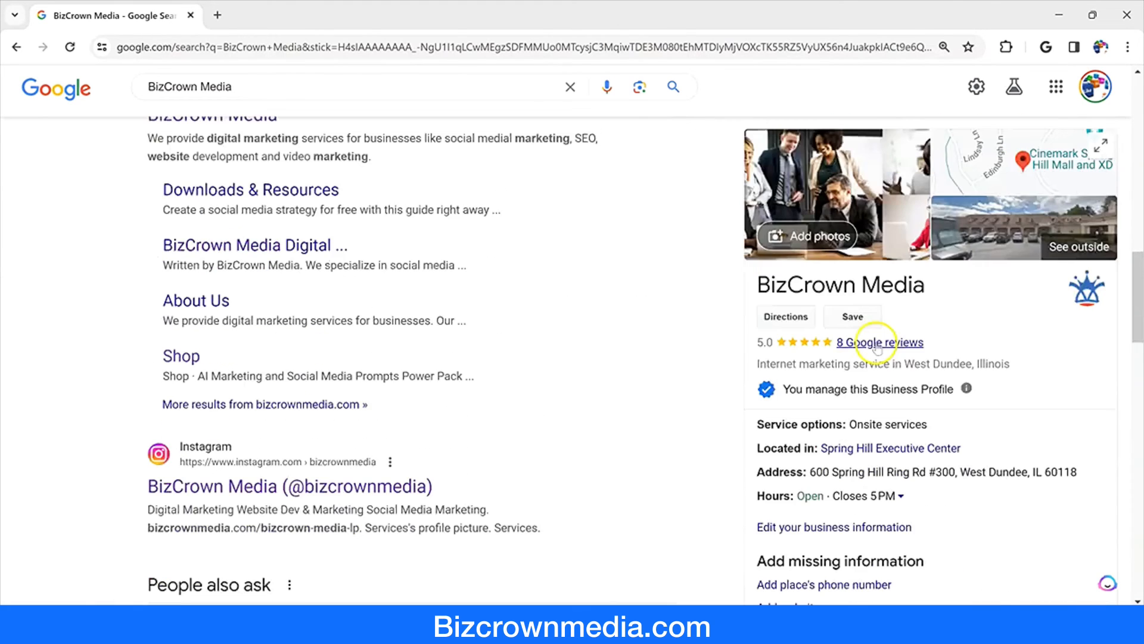
{"action": "scroll", "coordinate": [876, 347], "scroll_direction": "down", "scroll_amount": 1}
{"action": "scroll", "coordinate": [876, 347], "scroll_direction": "up", "scroll_amount": 8}
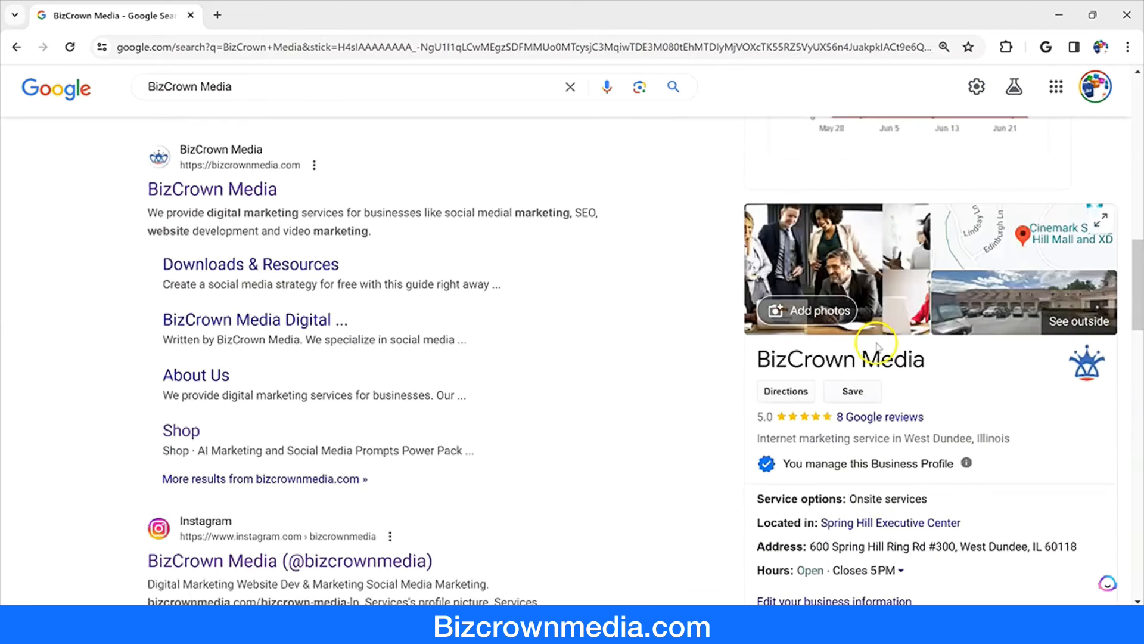
{"action": "scroll", "coordinate": [804, 419], "scroll_direction": "down", "scroll_amount": 6}
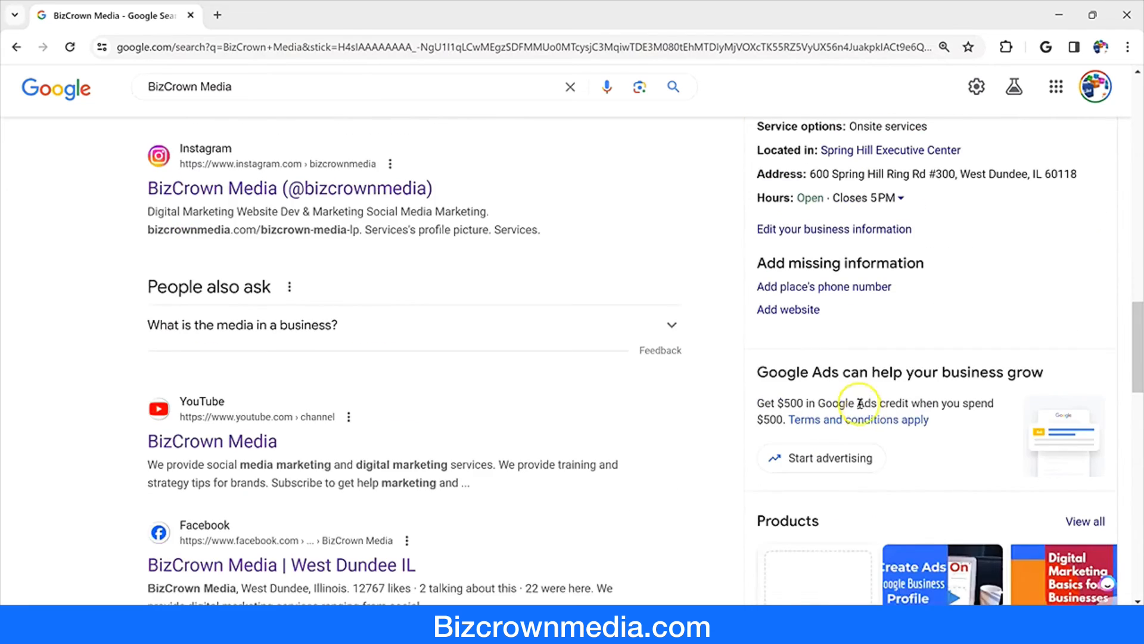
{"action": "scroll", "coordinate": [868, 544], "scroll_direction": "up", "scroll_amount": 3}
{"action": "scroll", "coordinate": [707, 182], "scroll_direction": "down", "scroll_amount": 1}
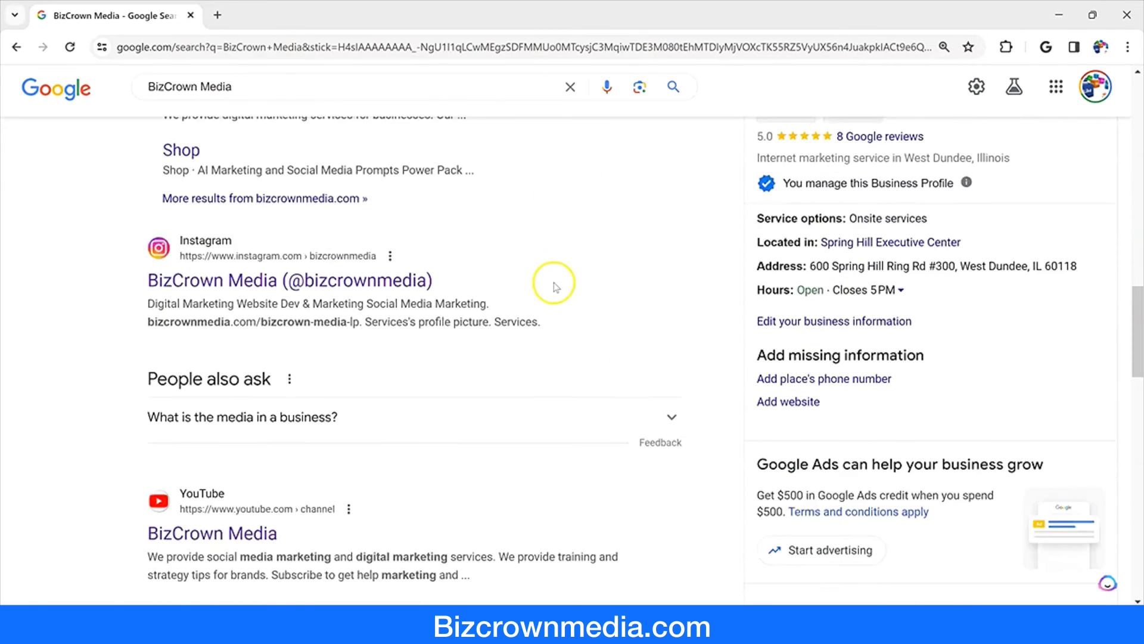
Examine the Products section and its categories in the BizCrown Media listing.
{"action": "scroll", "coordinate": [548, 284], "scroll_direction": "up", "scroll_amount": 9}
{"action": "scroll", "coordinate": [546, 271], "scroll_direction": "up", "scroll_amount": 6}
{"action": "scroll", "coordinate": [945, 477], "scroll_direction": "down", "scroll_amount": 8}
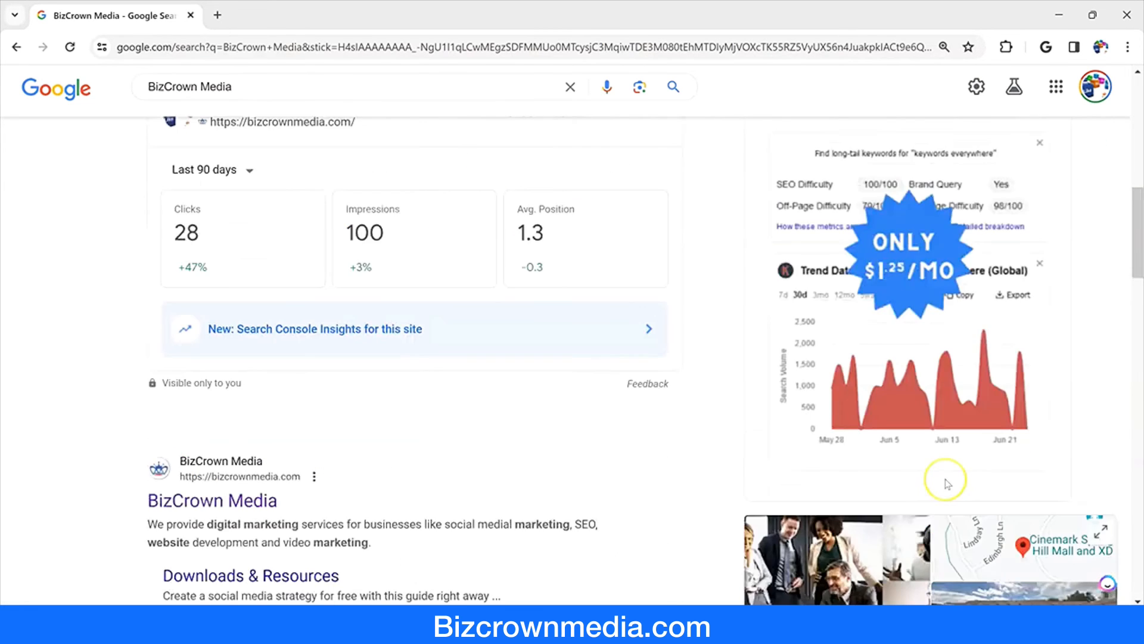
{"action": "scroll", "coordinate": [948, 484], "scroll_direction": "down", "scroll_amount": 4}
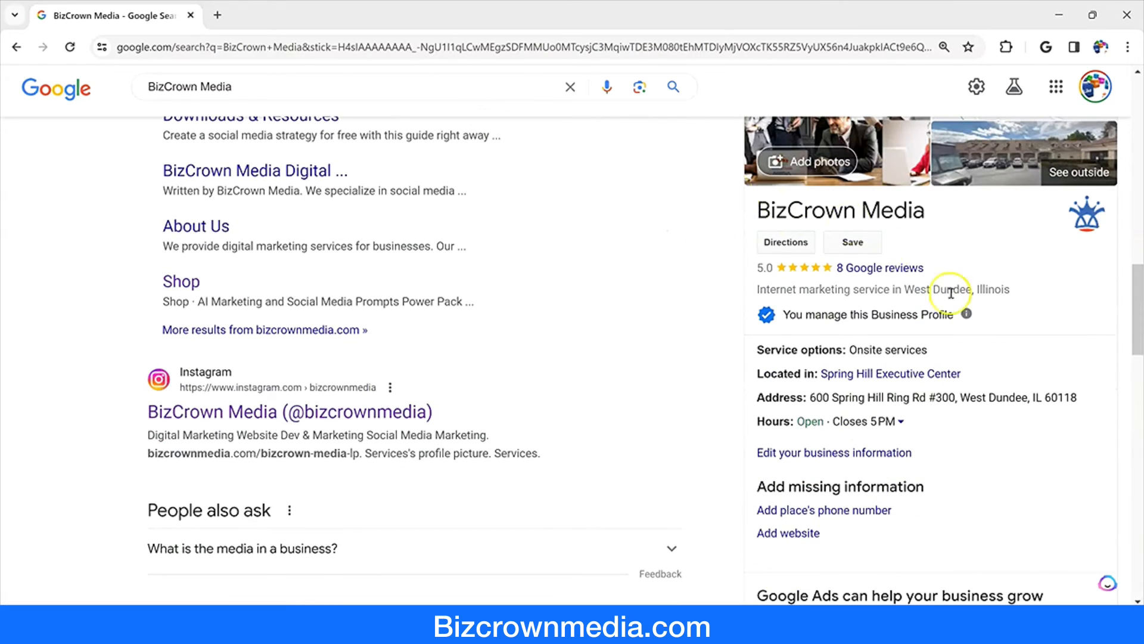
{"action": "scroll", "coordinate": [908, 426], "scroll_direction": "down", "scroll_amount": 6}
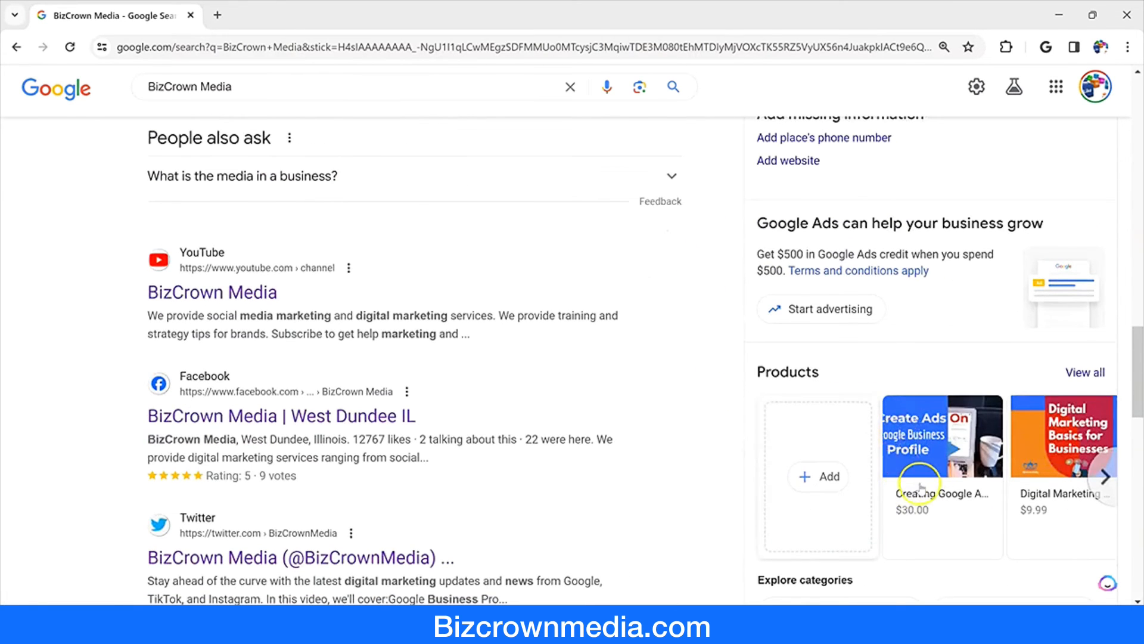
{"action": "scroll", "coordinate": [924, 477], "scroll_direction": "down", "scroll_amount": 2}
{"action": "scroll", "coordinate": [838, 346], "scroll_direction": "up", "scroll_amount": 1}
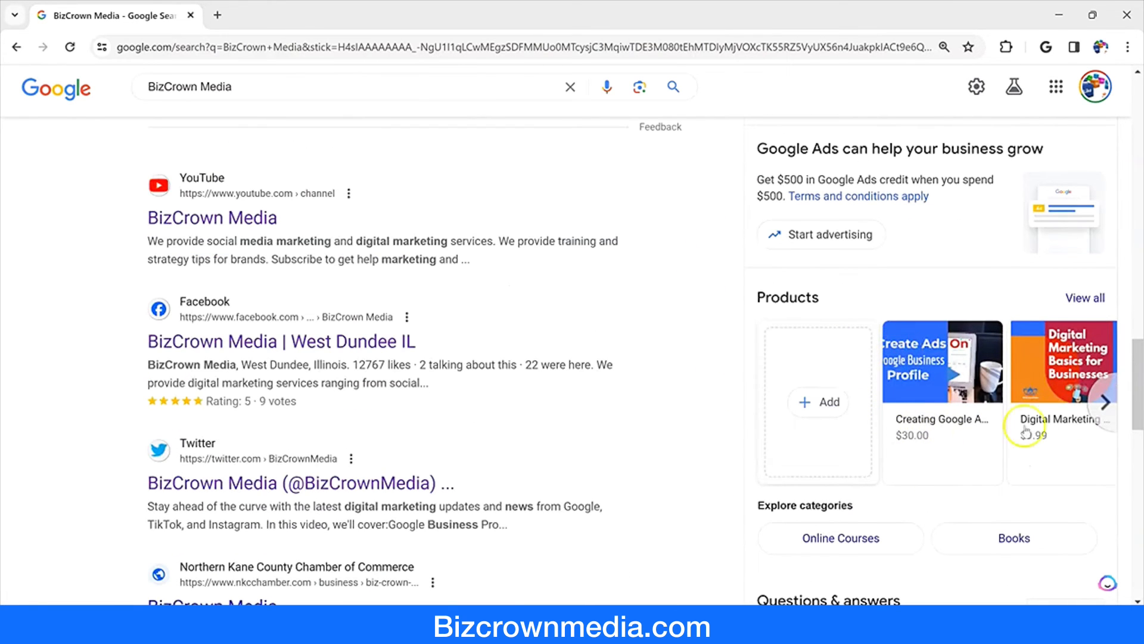
{"action": "scroll", "coordinate": [1018, 434], "scroll_direction": "down", "scroll_amount": 2}
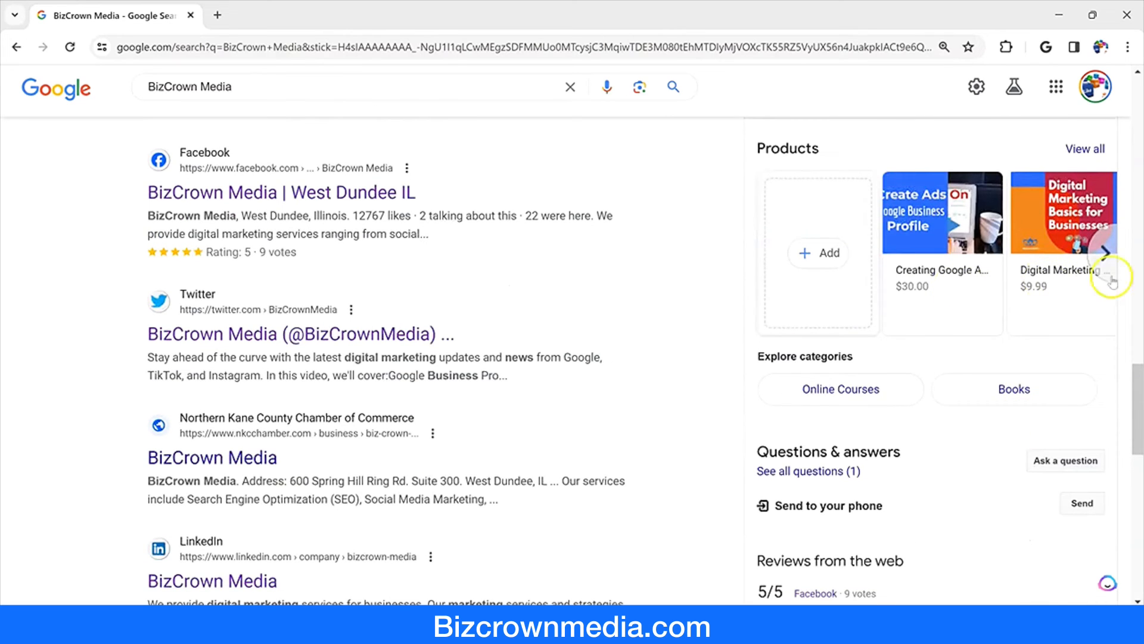
Examine the business description, posted updates and social profile links in the BizCrown Media listing.
{"action": "scroll", "coordinate": [1110, 277], "scroll_direction": "down", "scroll_amount": 5}
{"action": "scroll", "coordinate": [1001, 381], "scroll_direction": "down", "scroll_amount": 3}
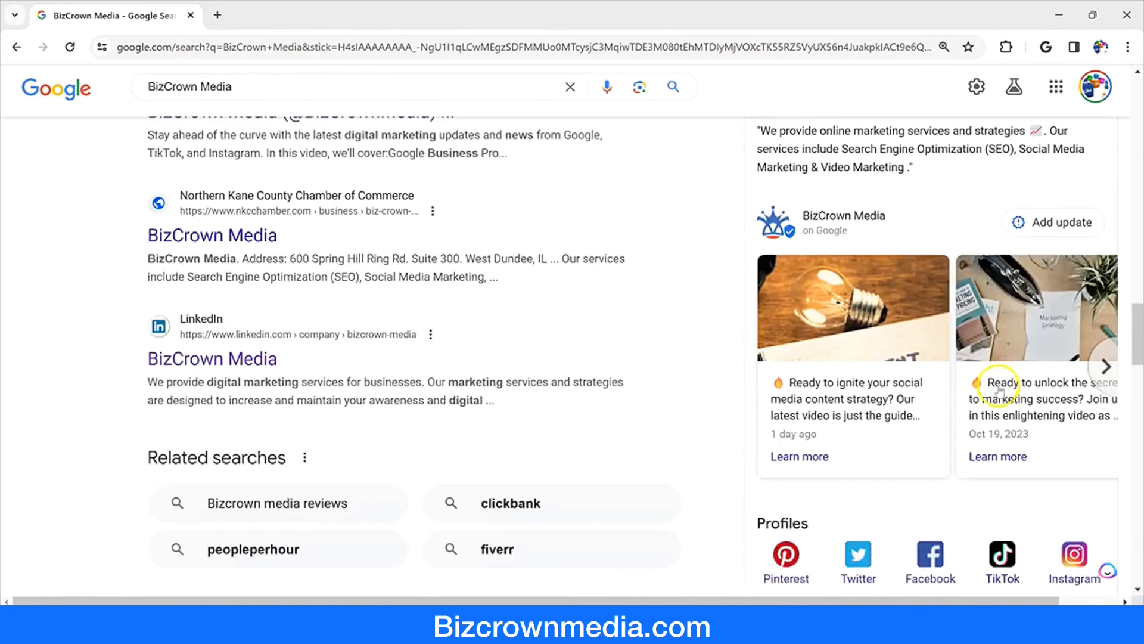
{"action": "scroll", "coordinate": [997, 385], "scroll_direction": "down", "scroll_amount": 1}
{"action": "scroll", "coordinate": [1002, 455], "scroll_direction": "up", "scroll_amount": 1}
{"action": "scroll", "coordinate": [982, 383], "scroll_direction": "down", "scroll_amount": 4}
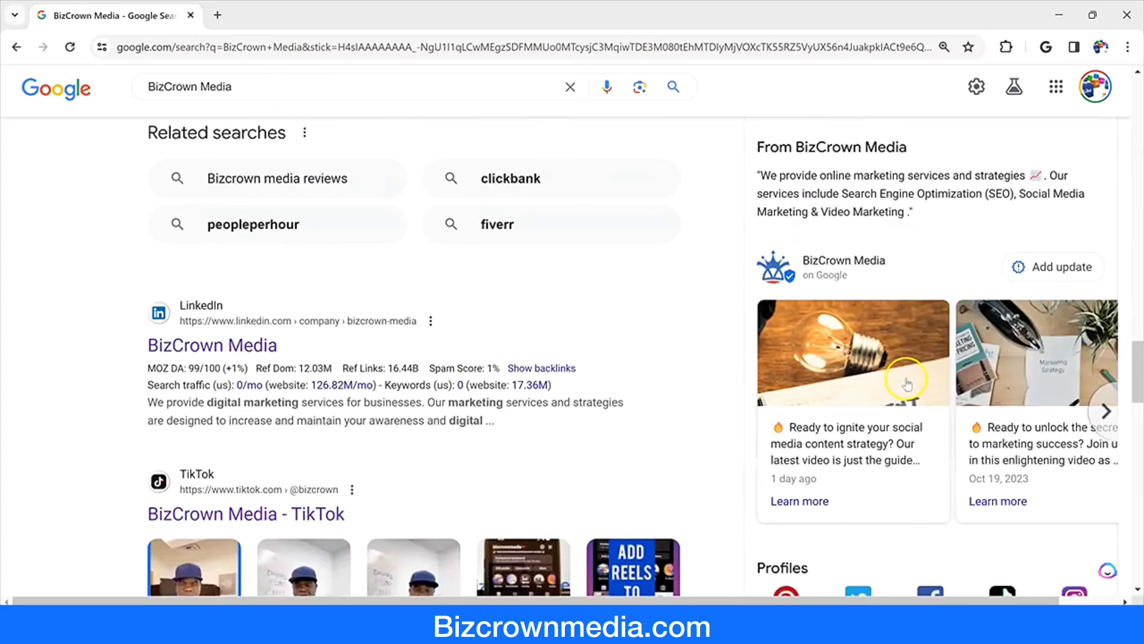
{"action": "scroll", "coordinate": [907, 383], "scroll_direction": "down", "scroll_amount": 2}
{"action": "scroll", "coordinate": [954, 334], "scroll_direction": "down", "scroll_amount": 3}
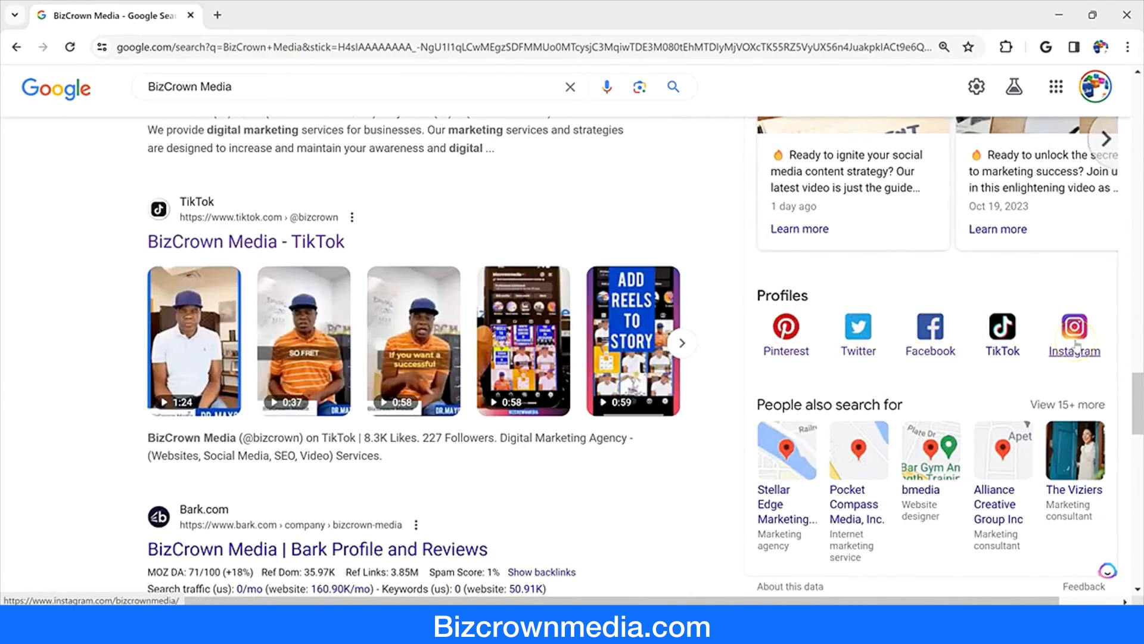
{"action": "scroll", "coordinate": [865, 363], "scroll_direction": "down", "scroll_amount": 3}
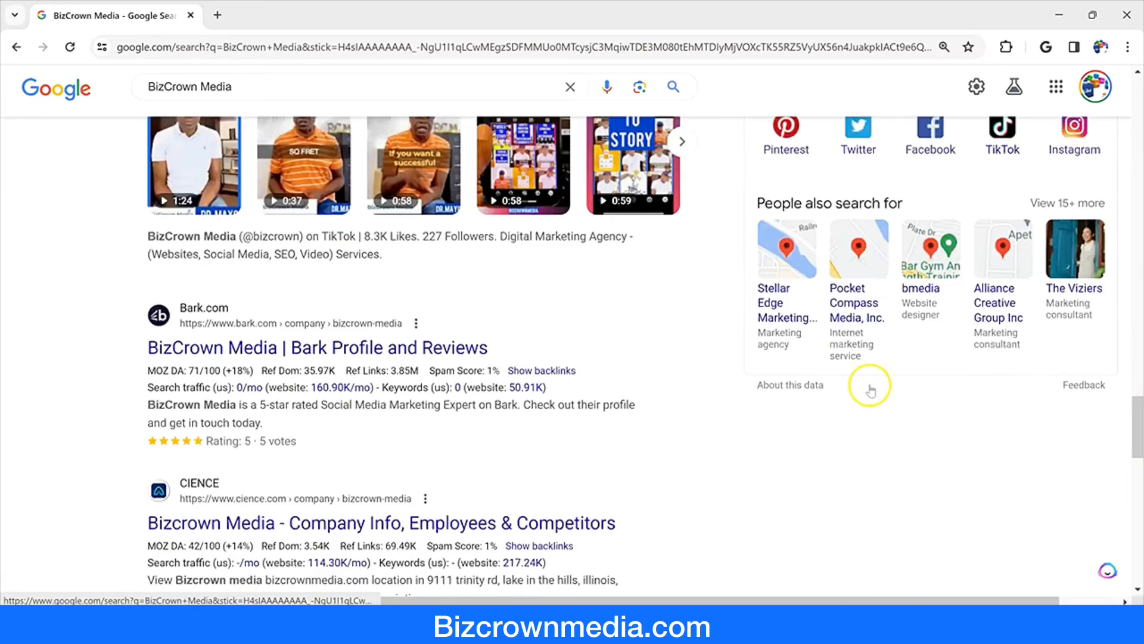
{"action": "scroll", "coordinate": [870, 390], "scroll_direction": "up", "scroll_amount": 20}
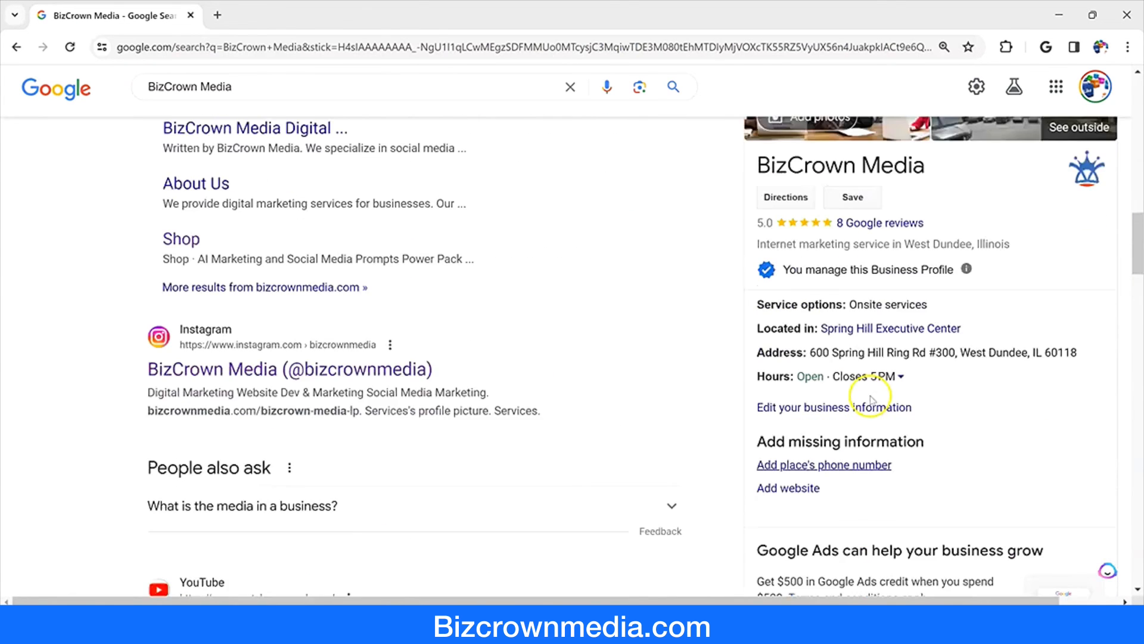
{"action": "scroll", "coordinate": [870, 399], "scroll_direction": "up", "scroll_amount": 10}
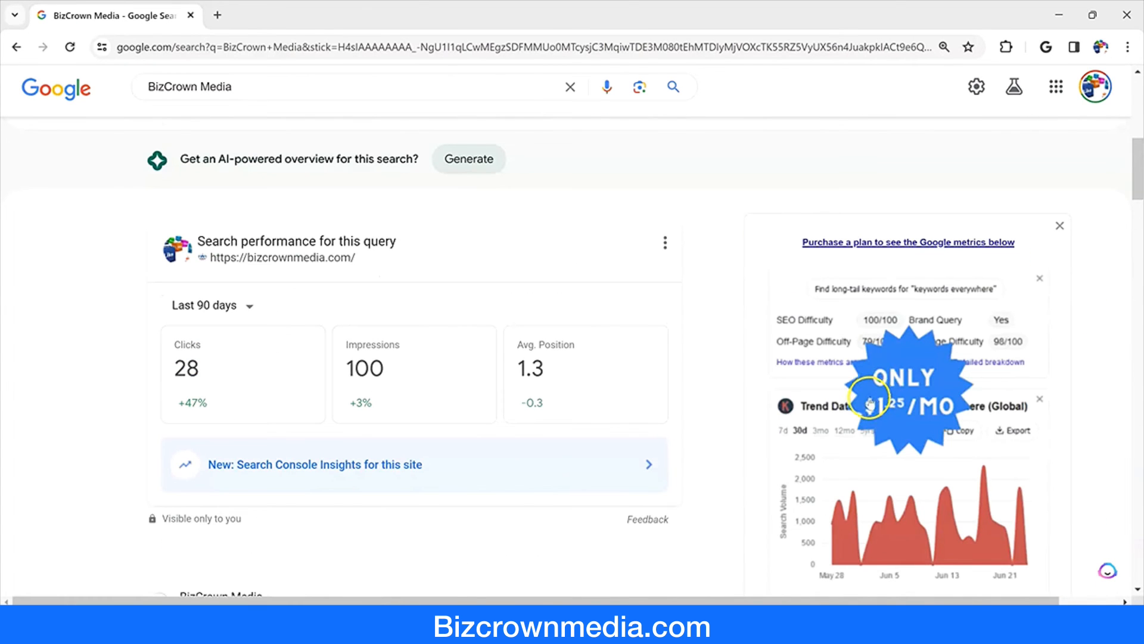
{"action": "scroll", "coordinate": [567, 401], "scroll_direction": "up", "scroll_amount": 3}
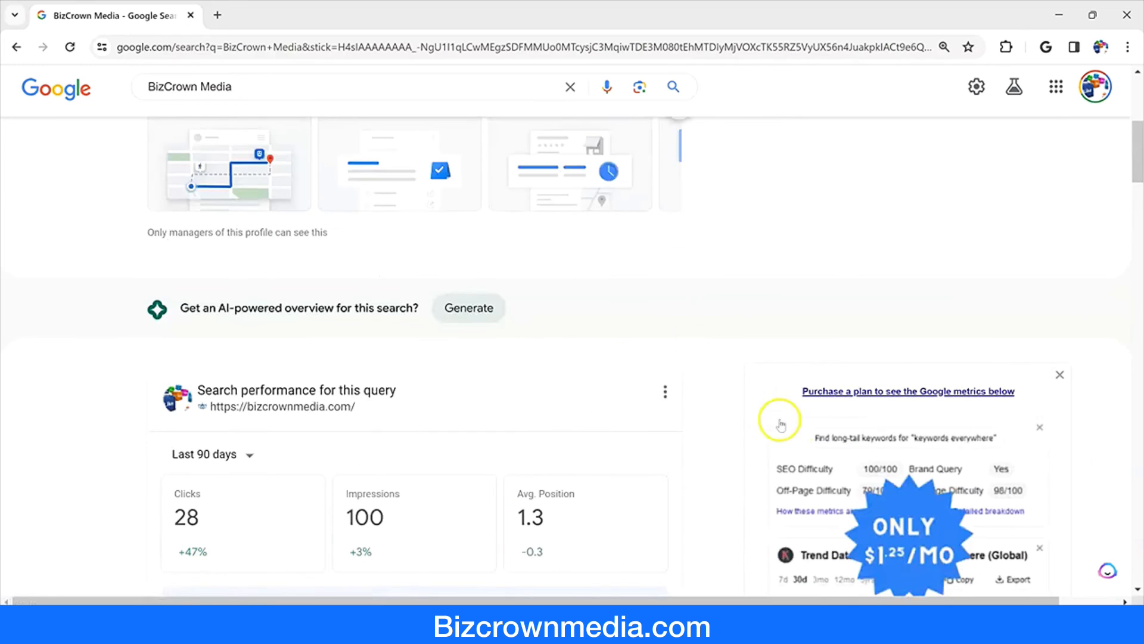
{"action": "scroll", "coordinate": [779, 416], "scroll_direction": "up", "scroll_amount": 4}
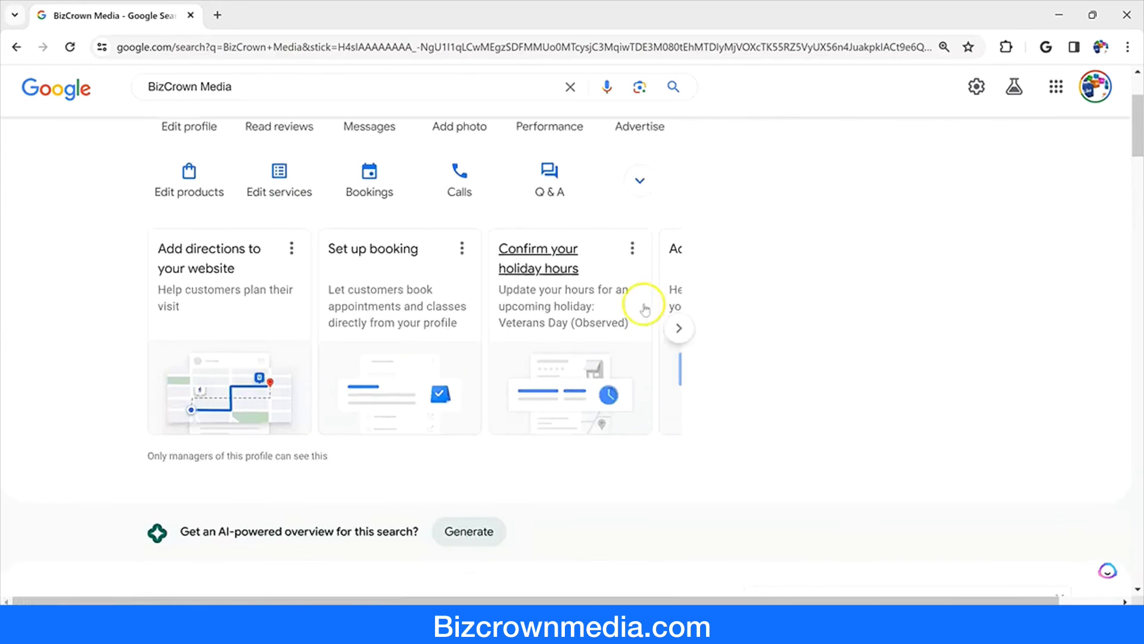
{"action": "left_click", "coordinate": [1059, 20]}
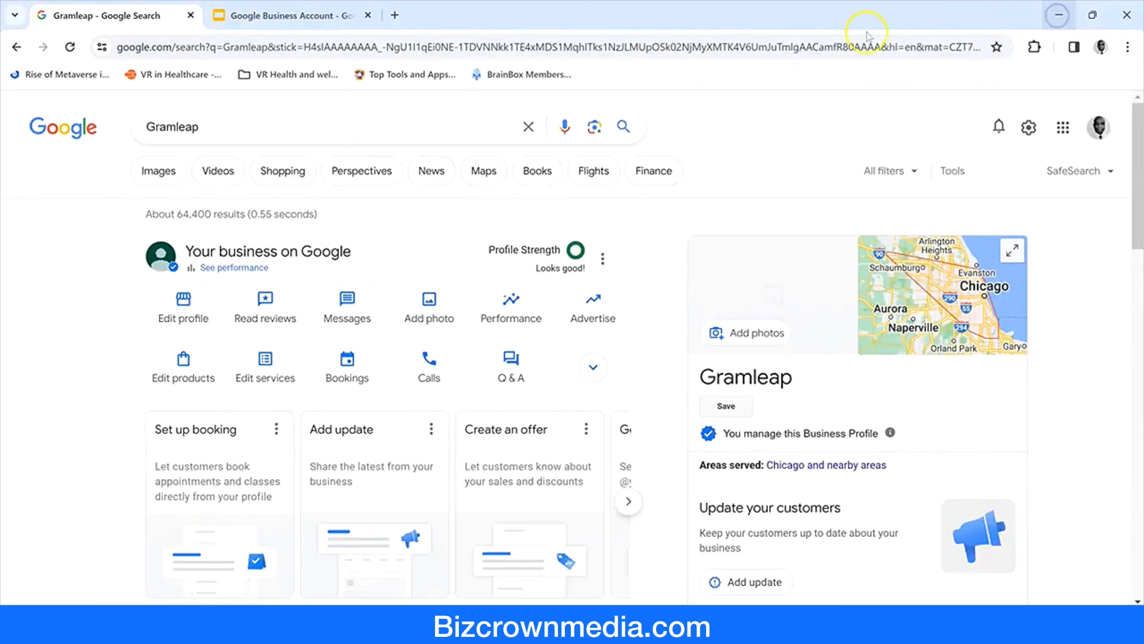
{"action": "scroll", "coordinate": [707, 398], "scroll_direction": "down", "scroll_amount": 4}
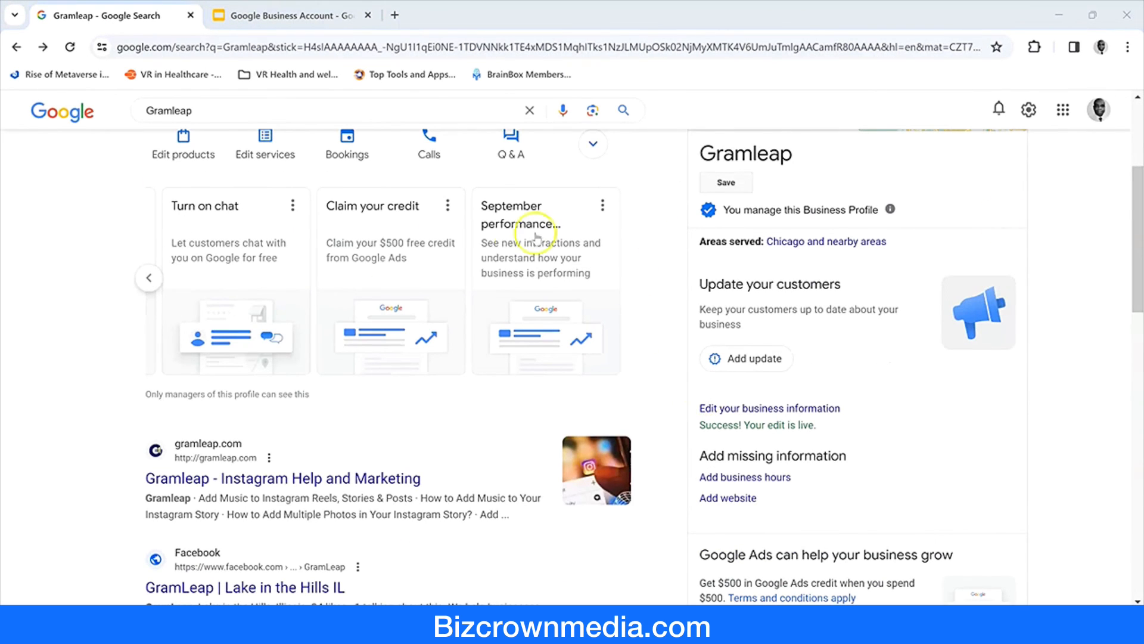
Browse Gramleap's full row of suggestion cards, from booking setup to September performance, and review the business profile summary beside it.
{"action": "left_click", "coordinate": [149, 278]}
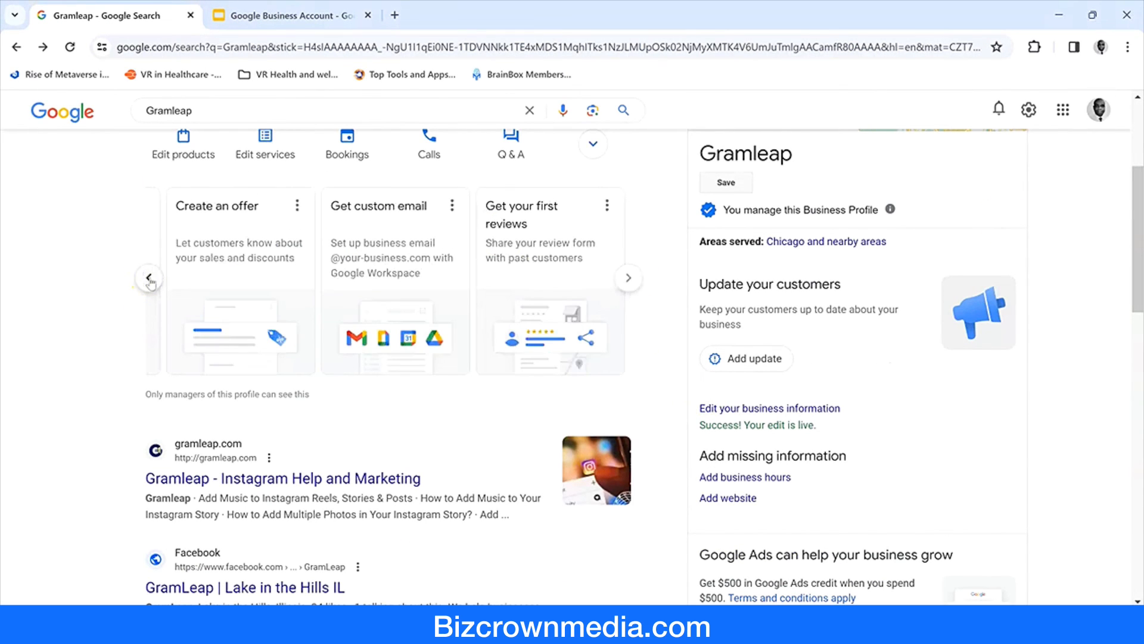
{"action": "left_click", "coordinate": [149, 278]}
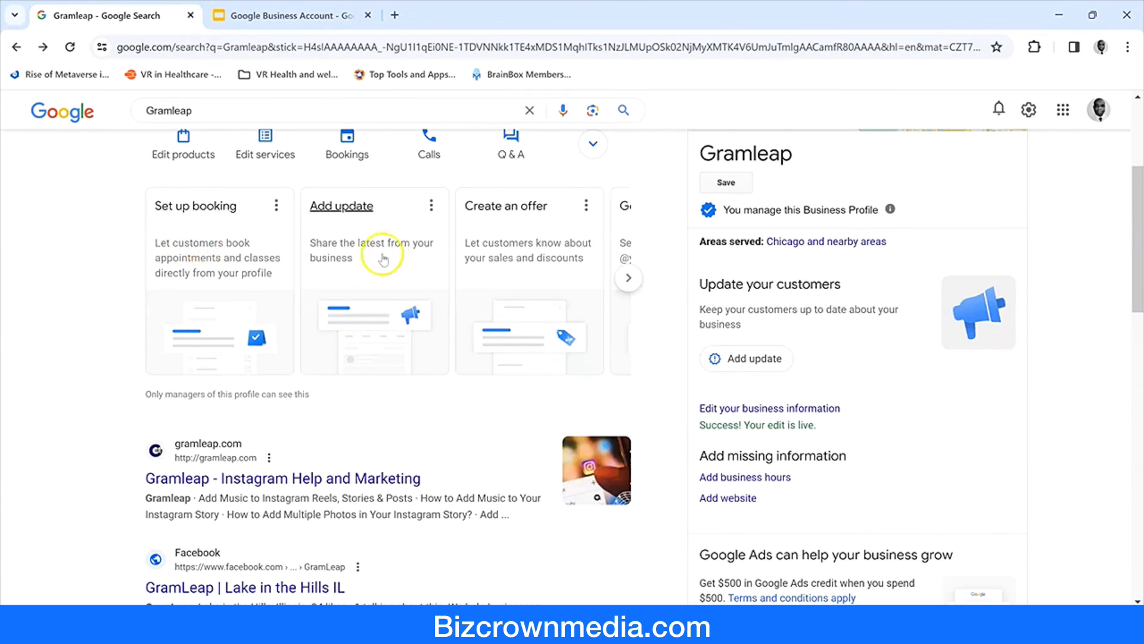
{"action": "left_click", "coordinate": [630, 280]}
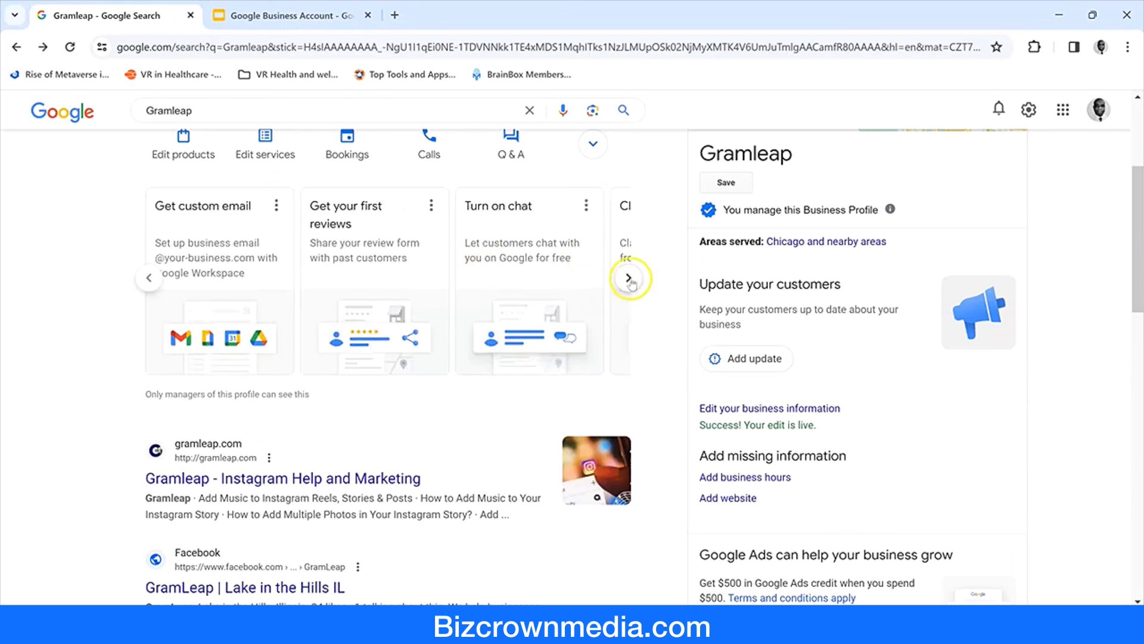
{"action": "left_click", "coordinate": [630, 279]}
{"action": "left_click", "coordinate": [421, 277]}
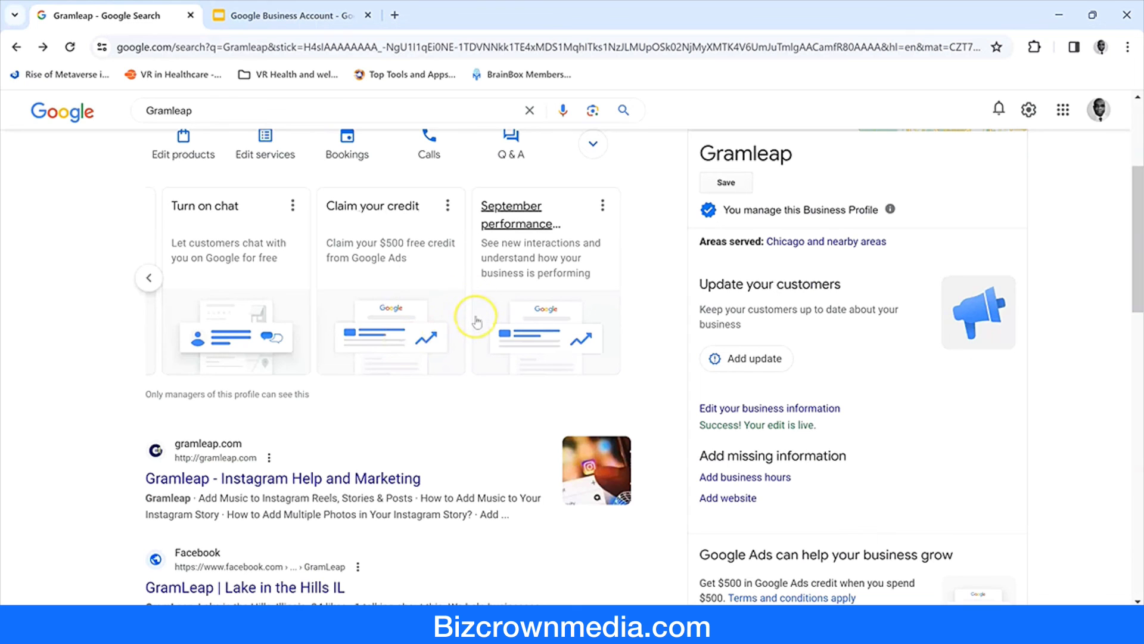
{"action": "scroll", "coordinate": [713, 362], "scroll_direction": "up", "scroll_amount": 4}
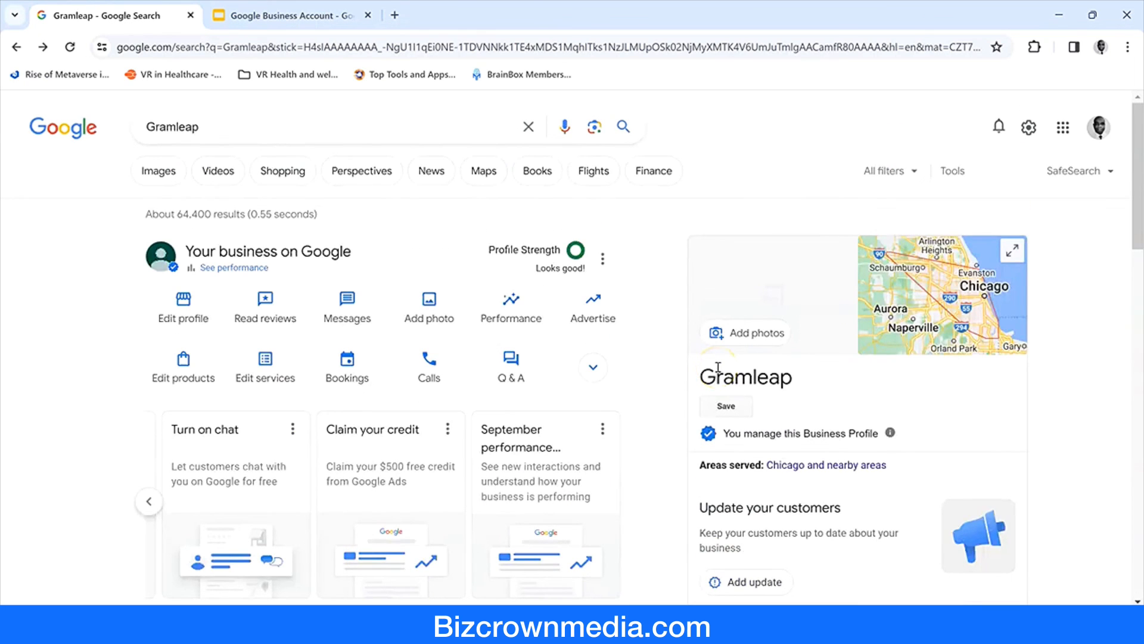
{"action": "scroll", "coordinate": [718, 368], "scroll_direction": "down", "scroll_amount": 4}
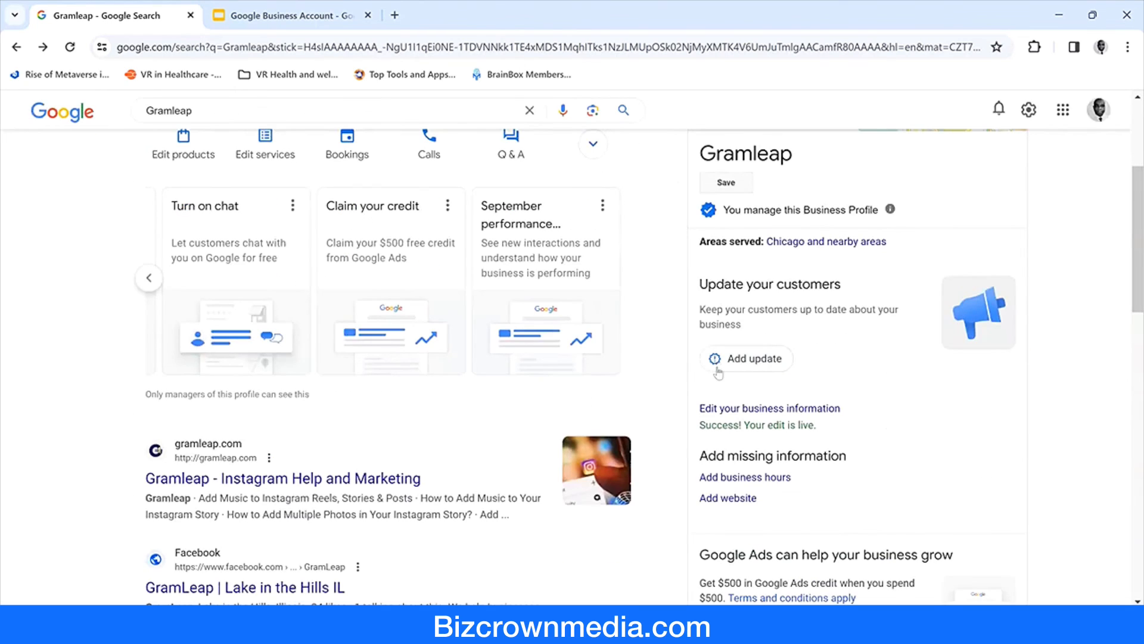